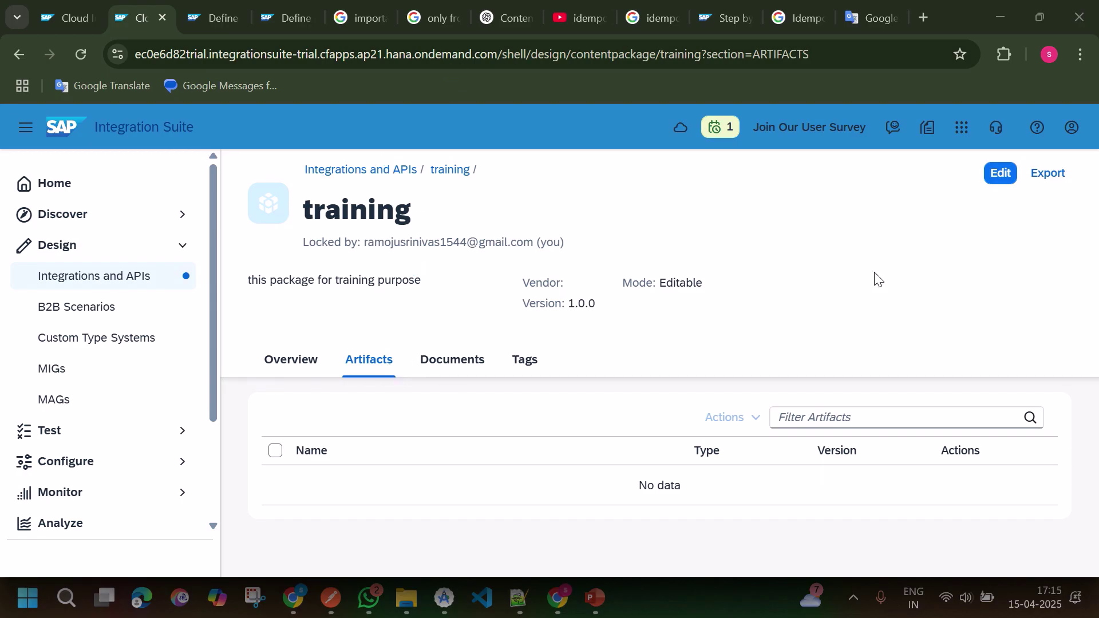
Unlock the training package for editing and create an integration flow named "idempotent process call", opening it in the editor.
left_click(999, 172)
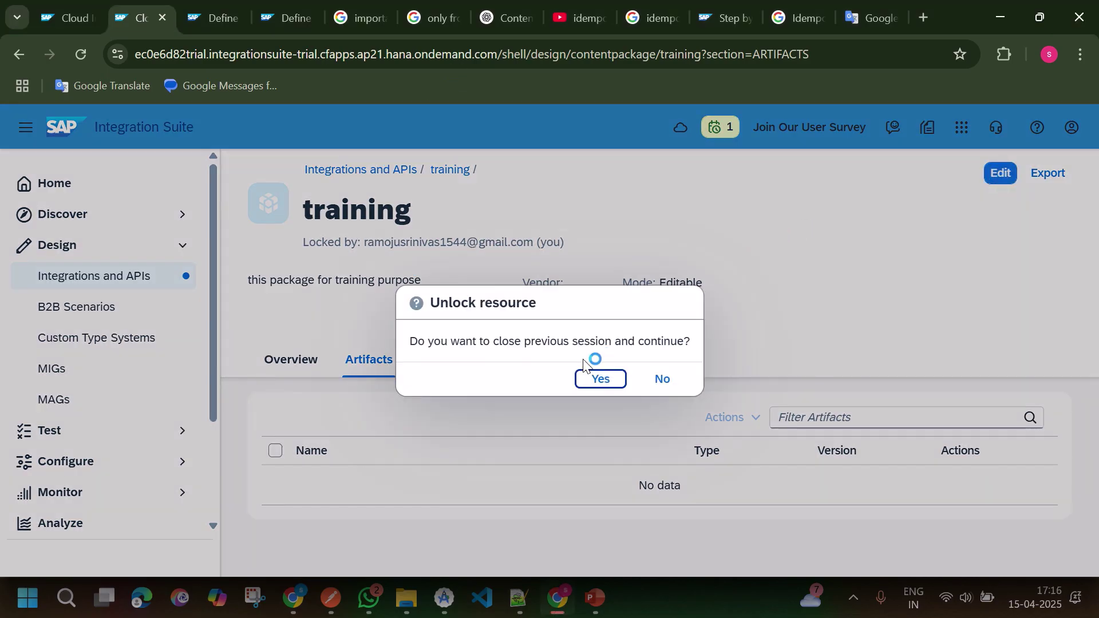
left_click(595, 378)
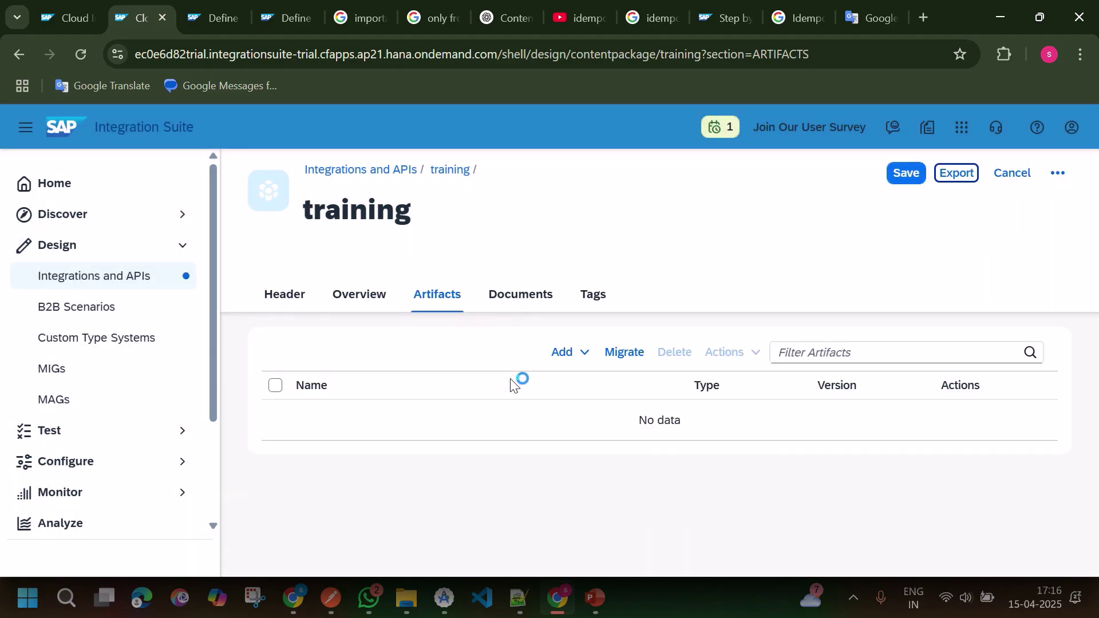
left_click(552, 354)
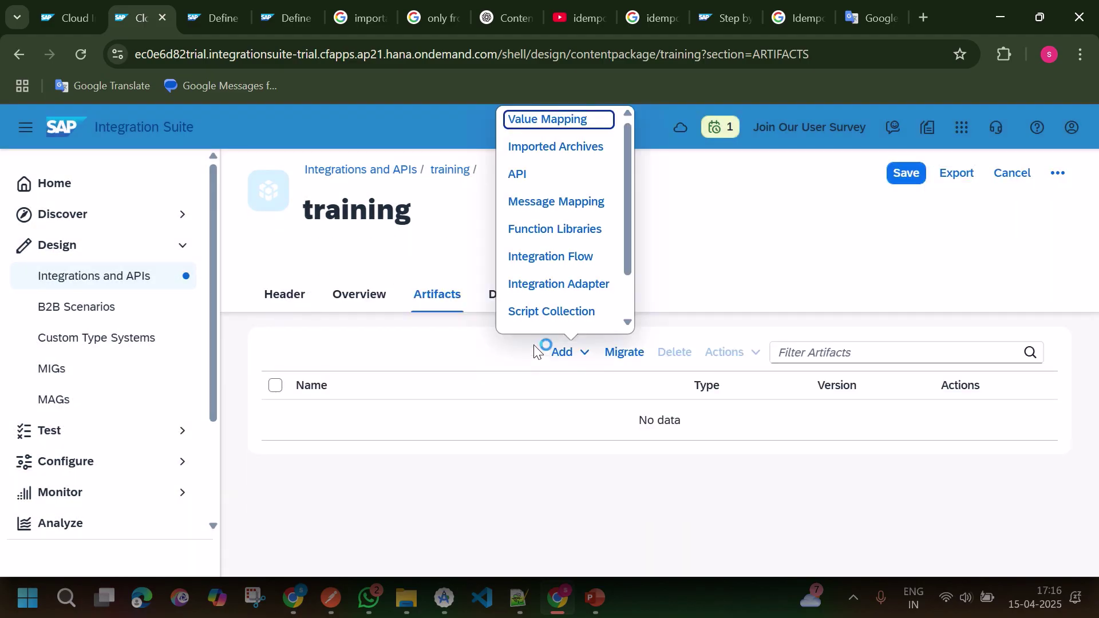
left_click(548, 259)
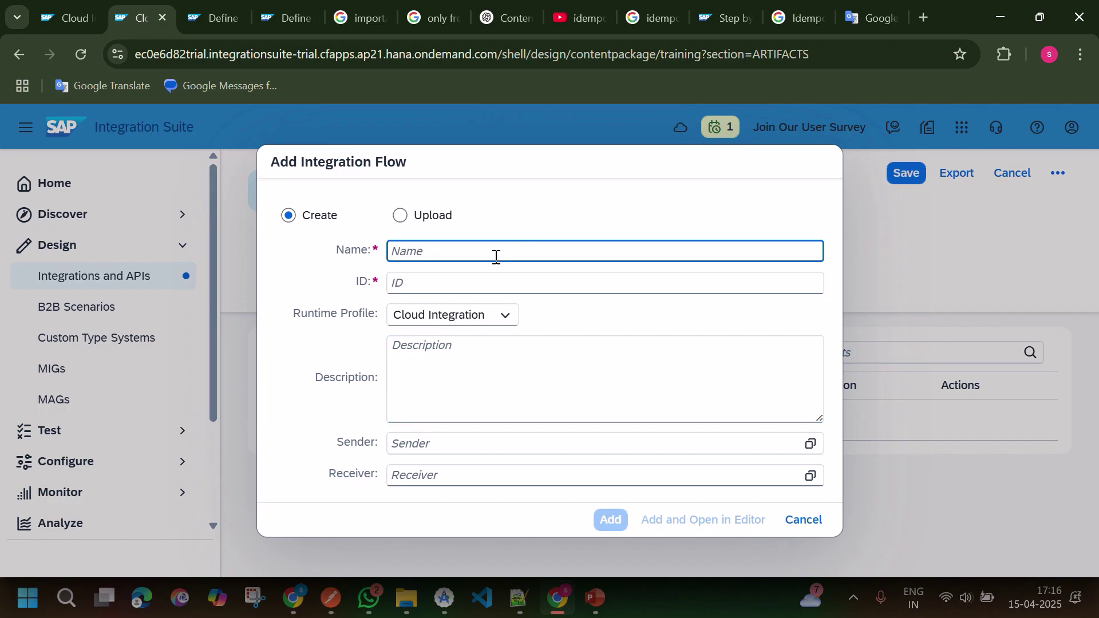
type("i")
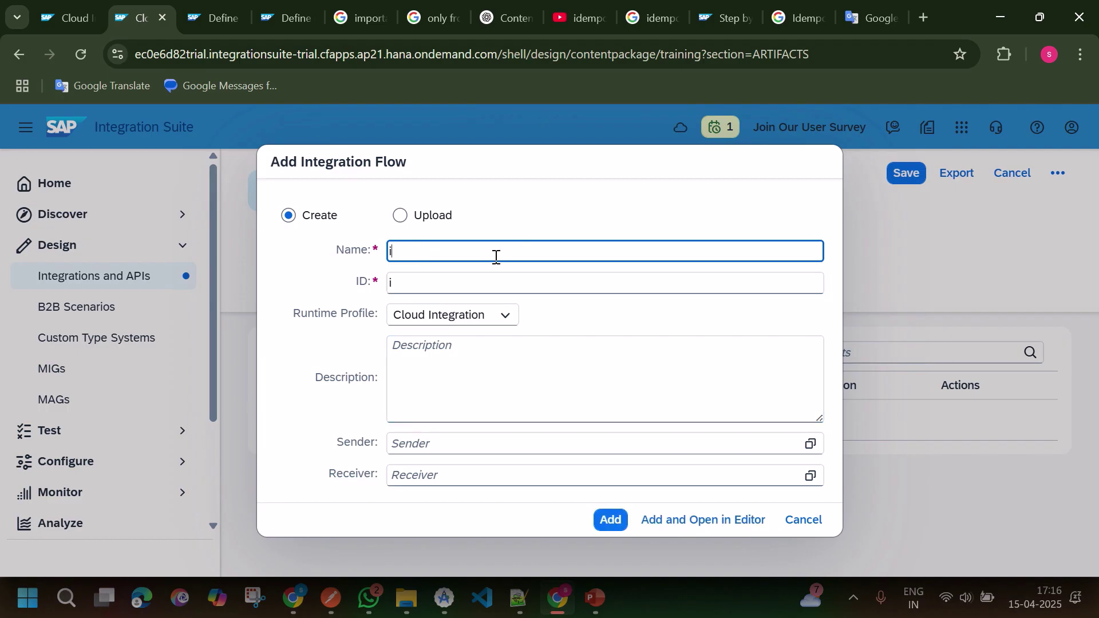
type("dempotent ")
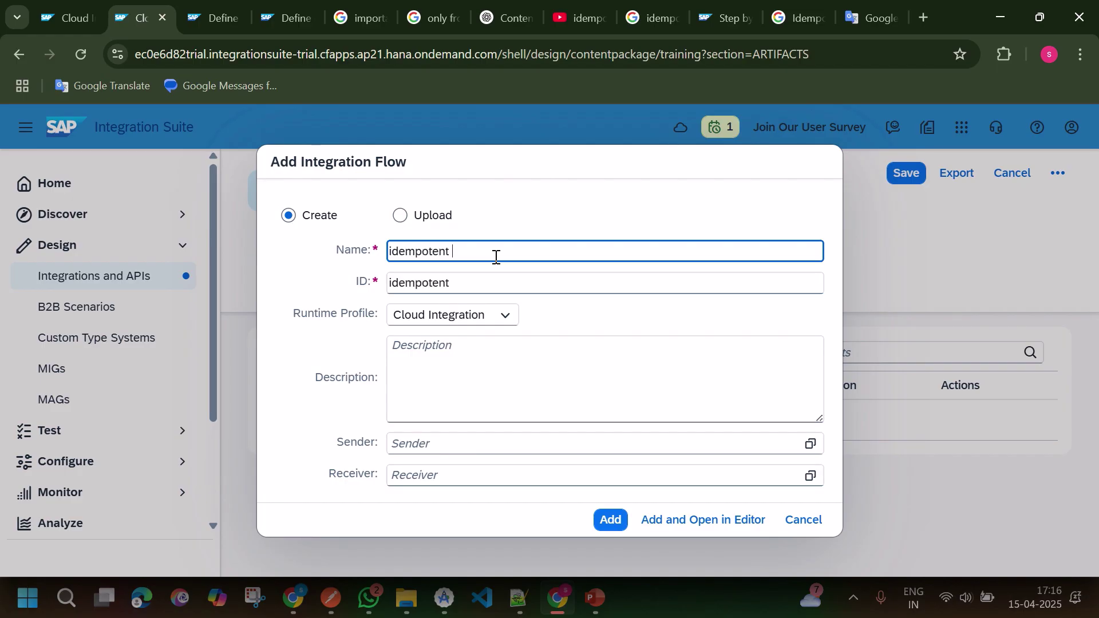
type("process call")
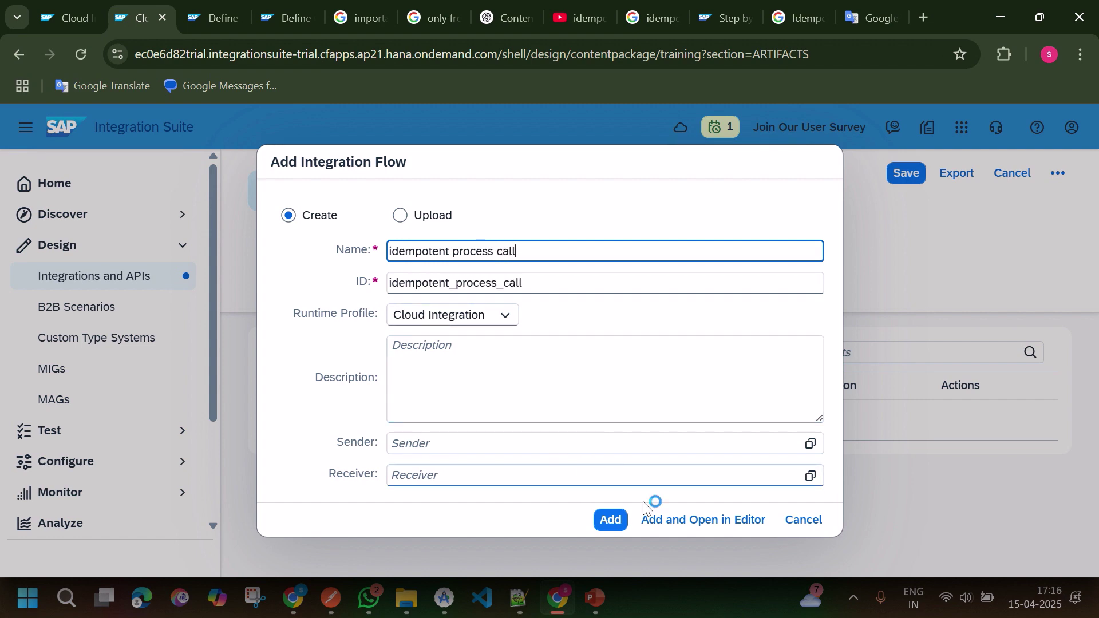
left_click(657, 520)
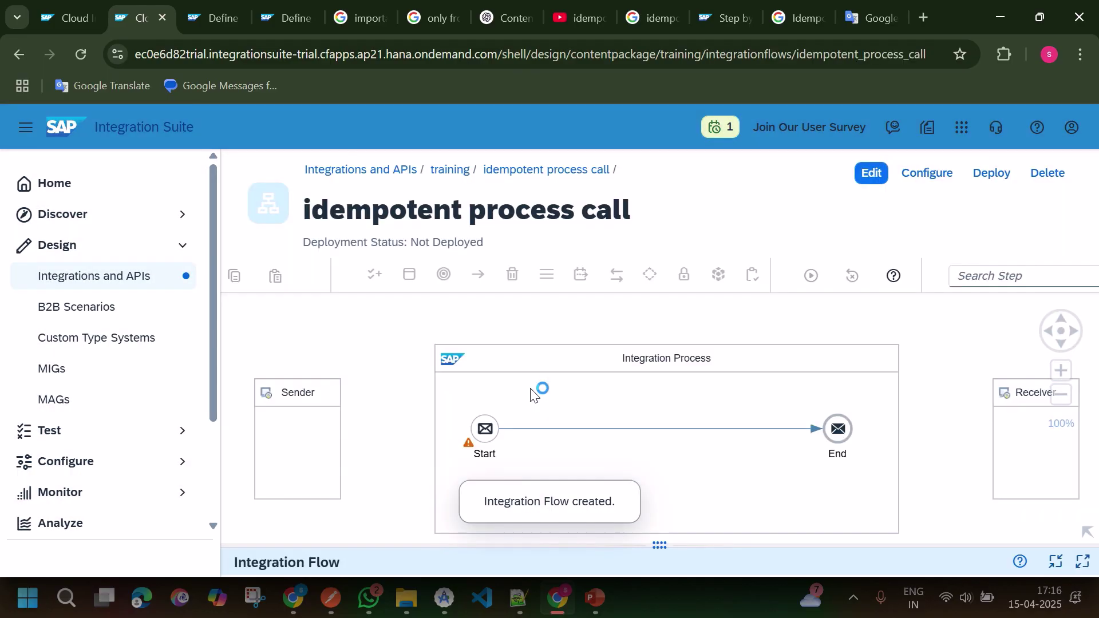
Make the integration flow editable and connect the Sender to the Start event with the HTTPS adapter.
left_click(319, 422)
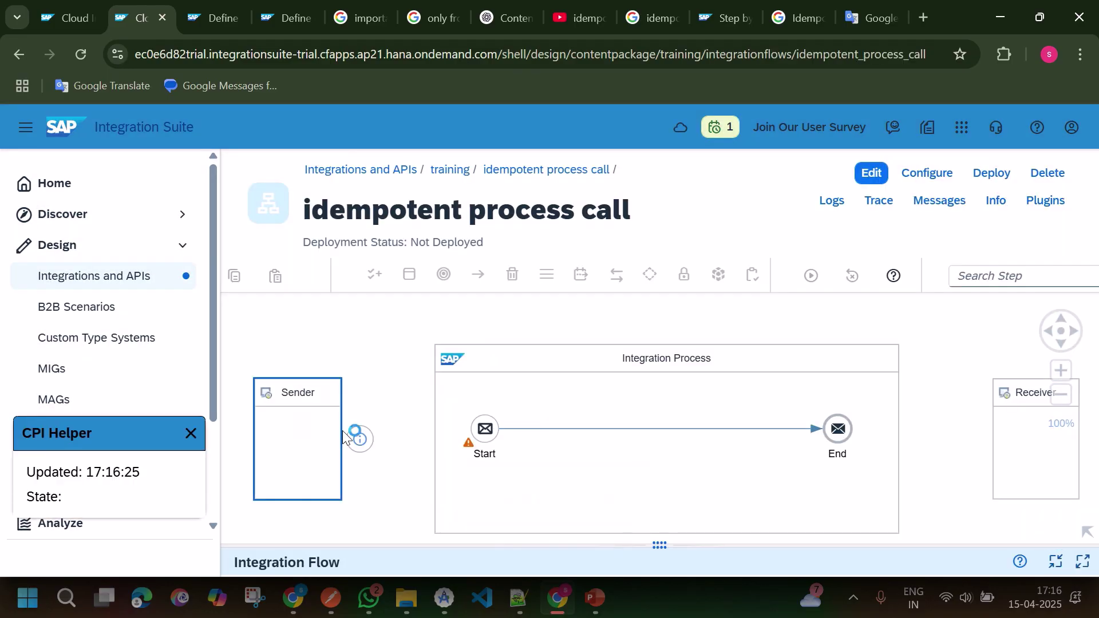
right_click(873, 170)
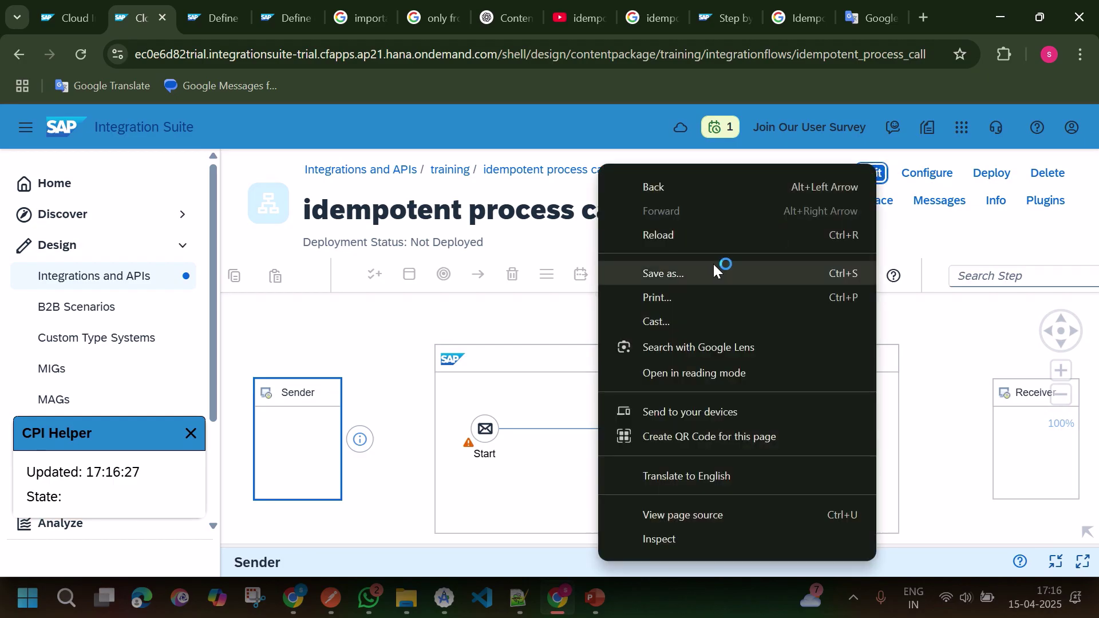
left_click(875, 167)
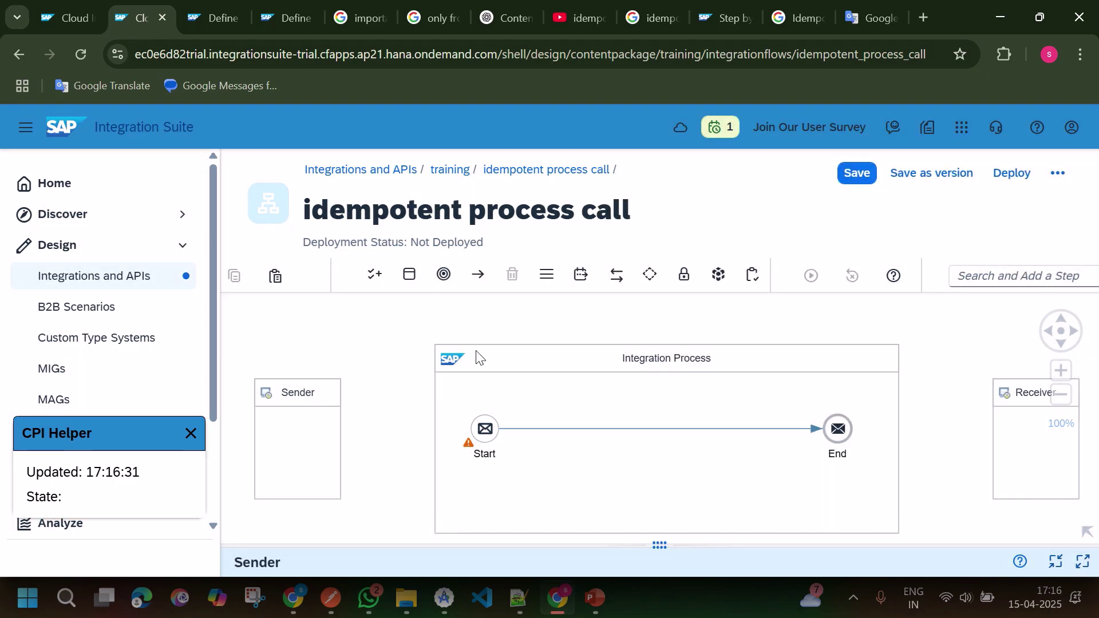
left_click(326, 439)
left_click_drag(359, 439, 485, 438)
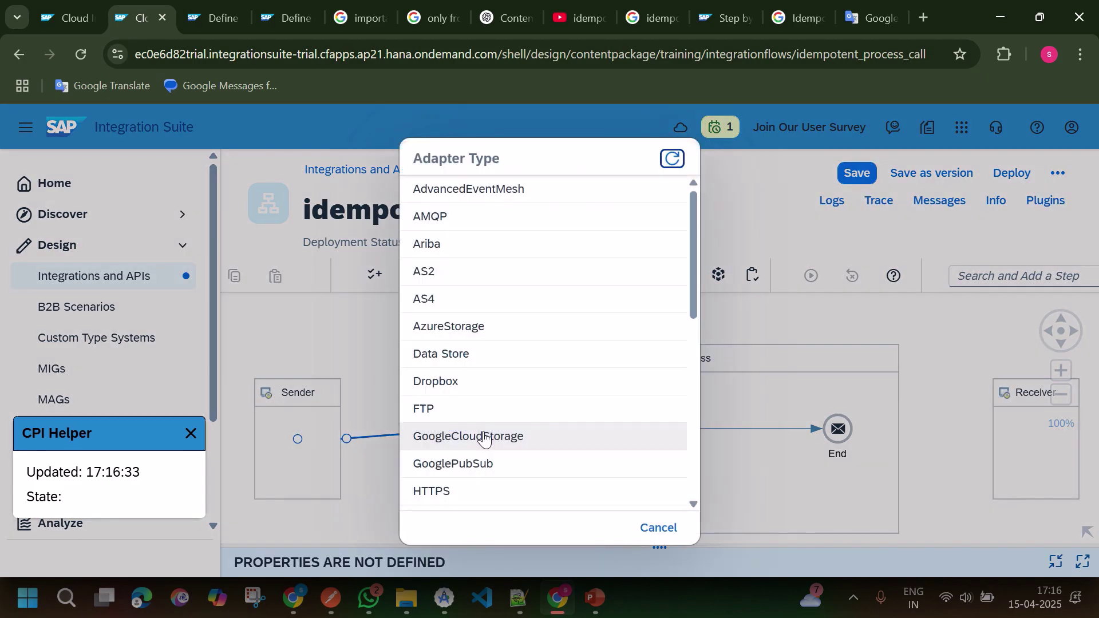
scroll(484, 437, "down", 1)
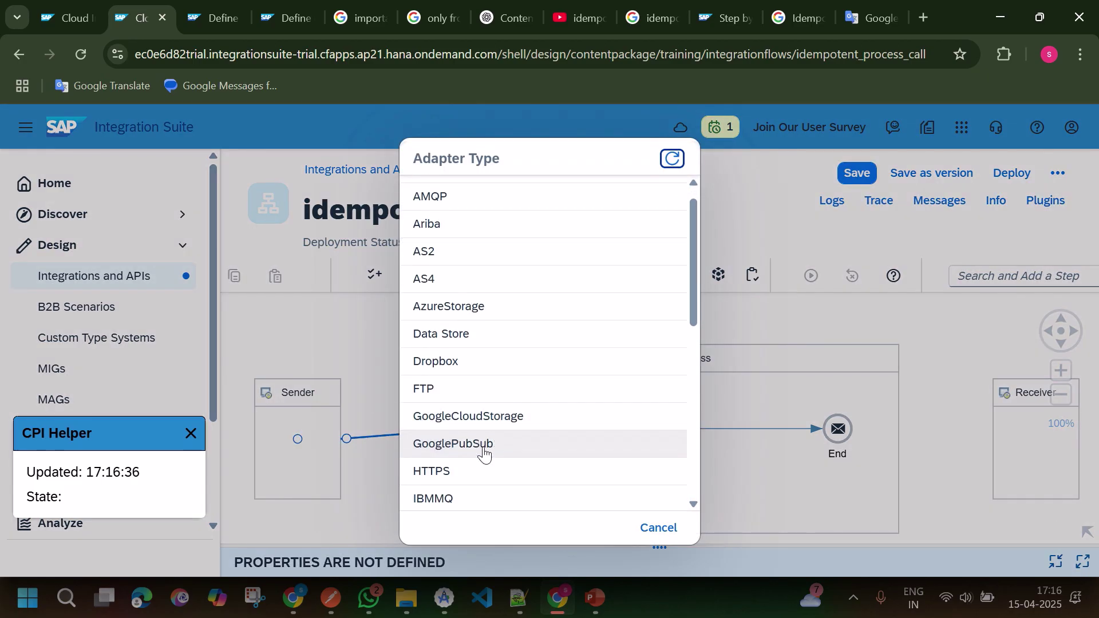
left_click(483, 476)
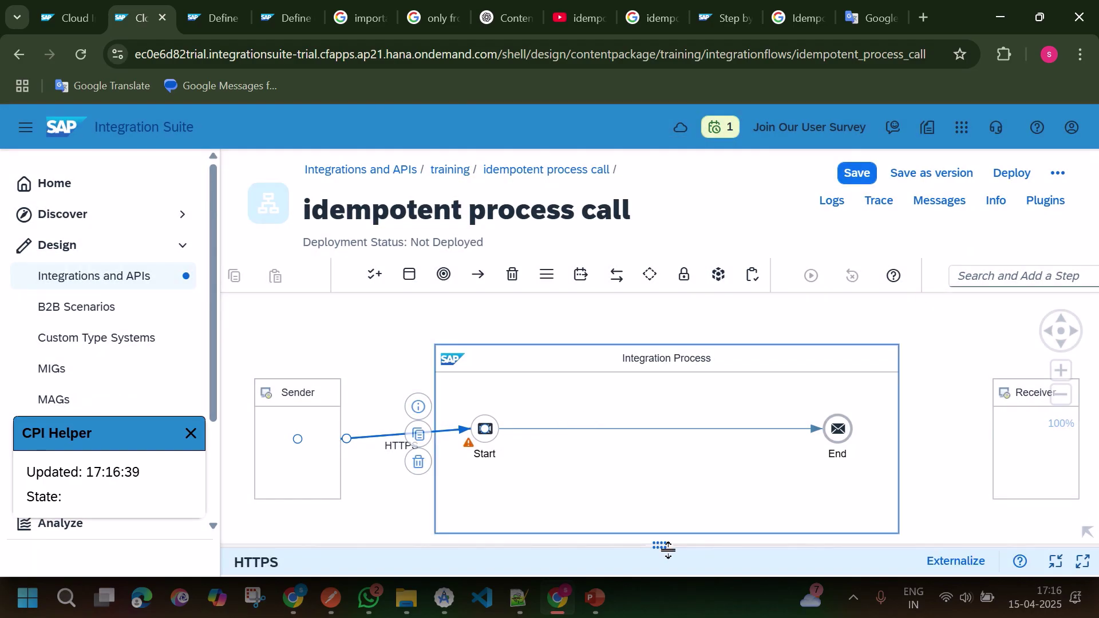
Set the HTTPS connection address to /idempotent_process and turn off CSRF protection.
left_click(362, 430)
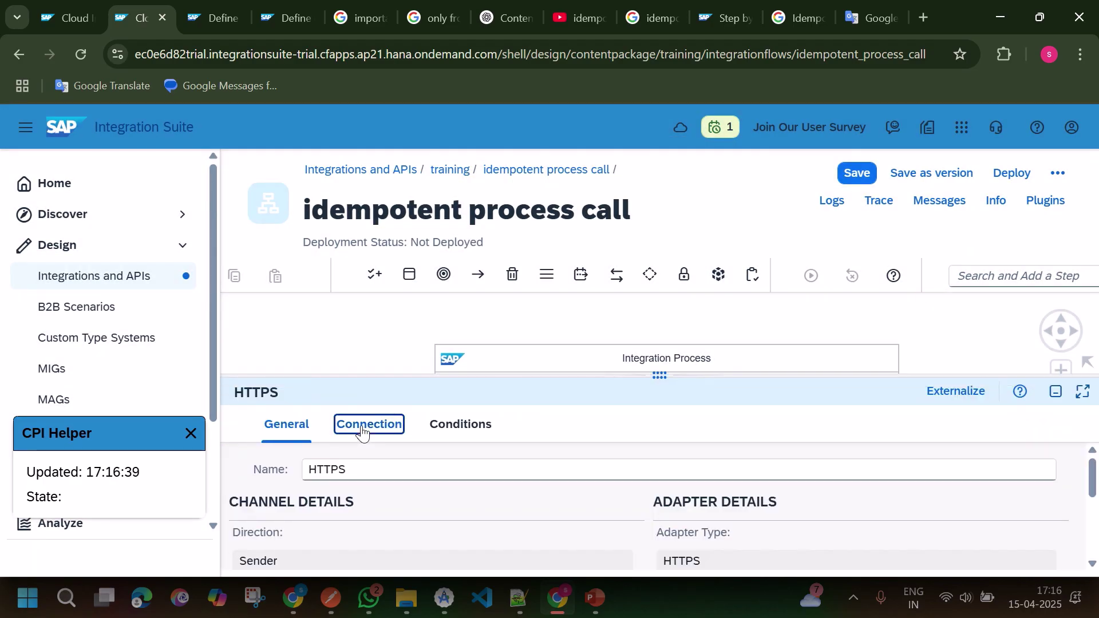
left_click(401, 500)
type("/im")
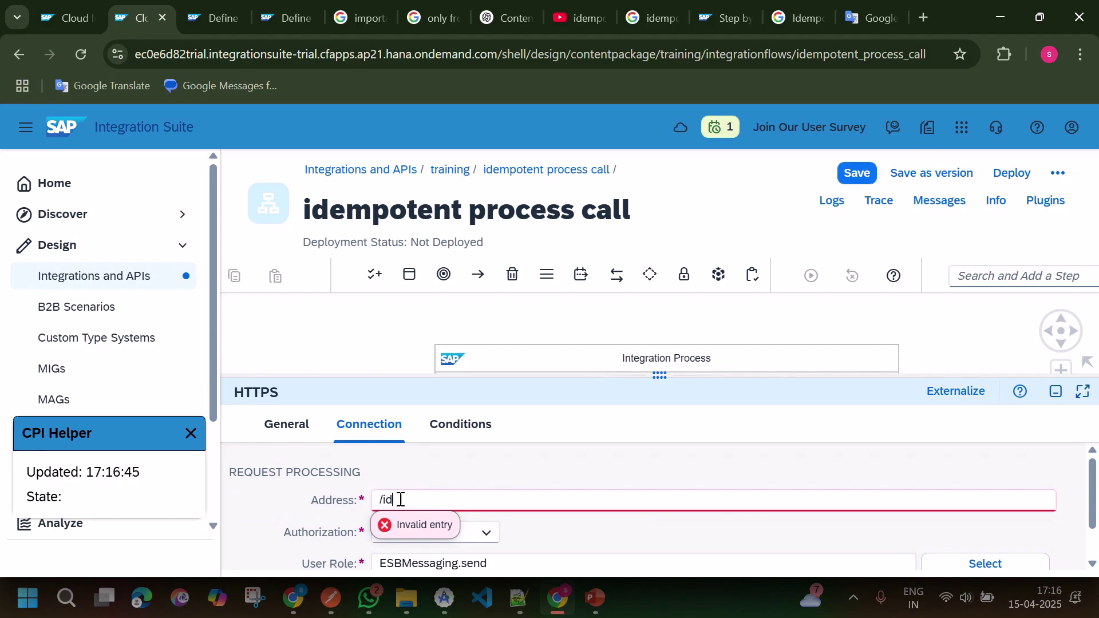
type("empotent_process")
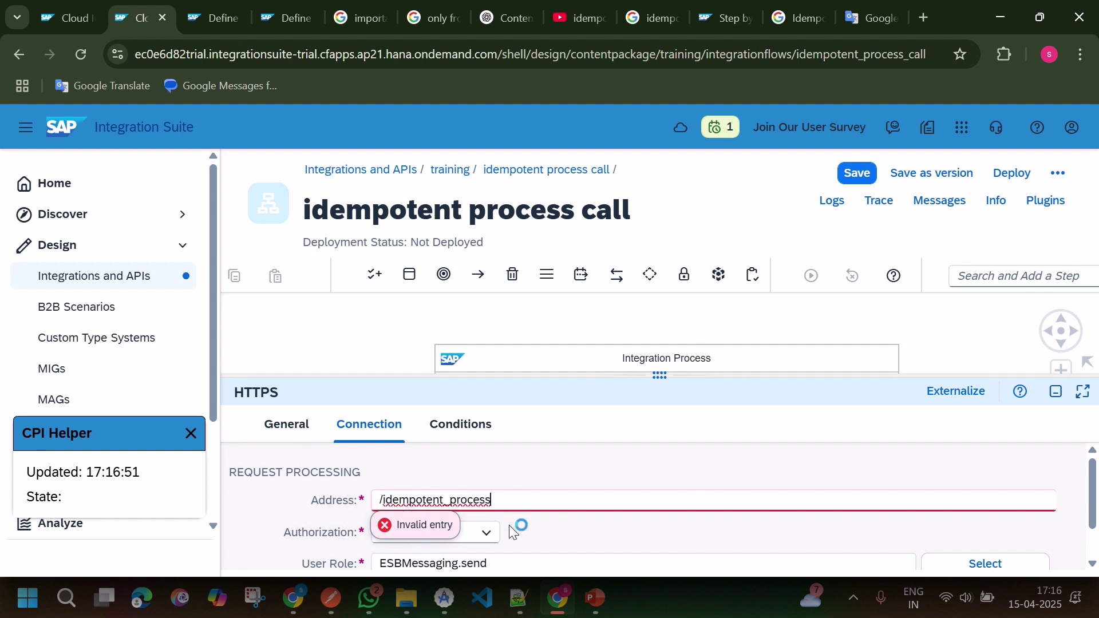
scroll(454, 560, "down", 1)
left_click(378, 551)
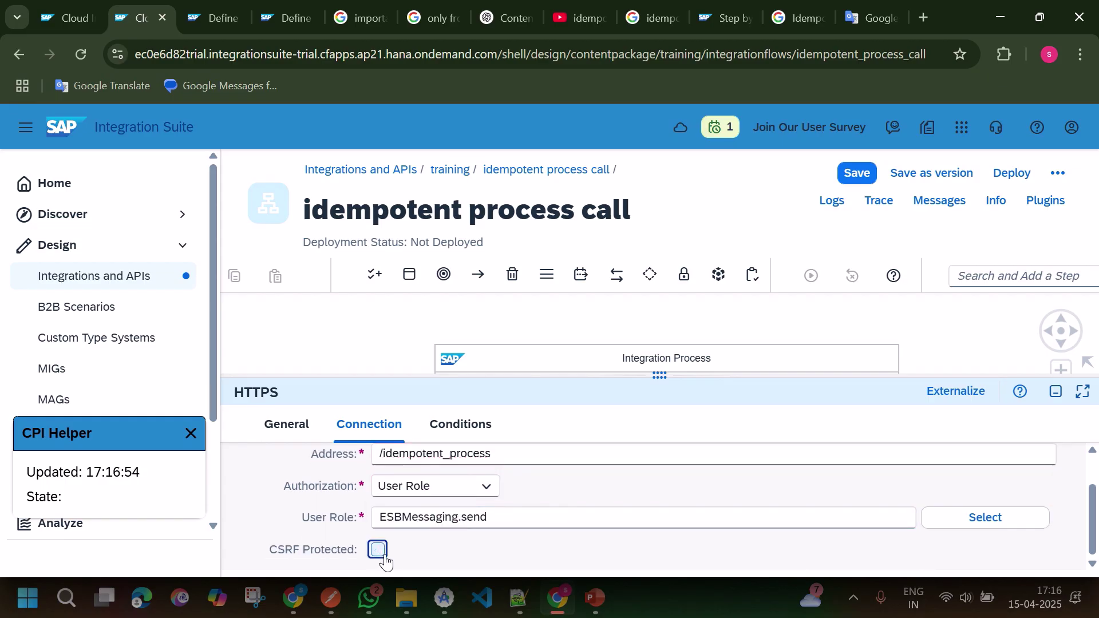
scroll(522, 483, "up", 1)
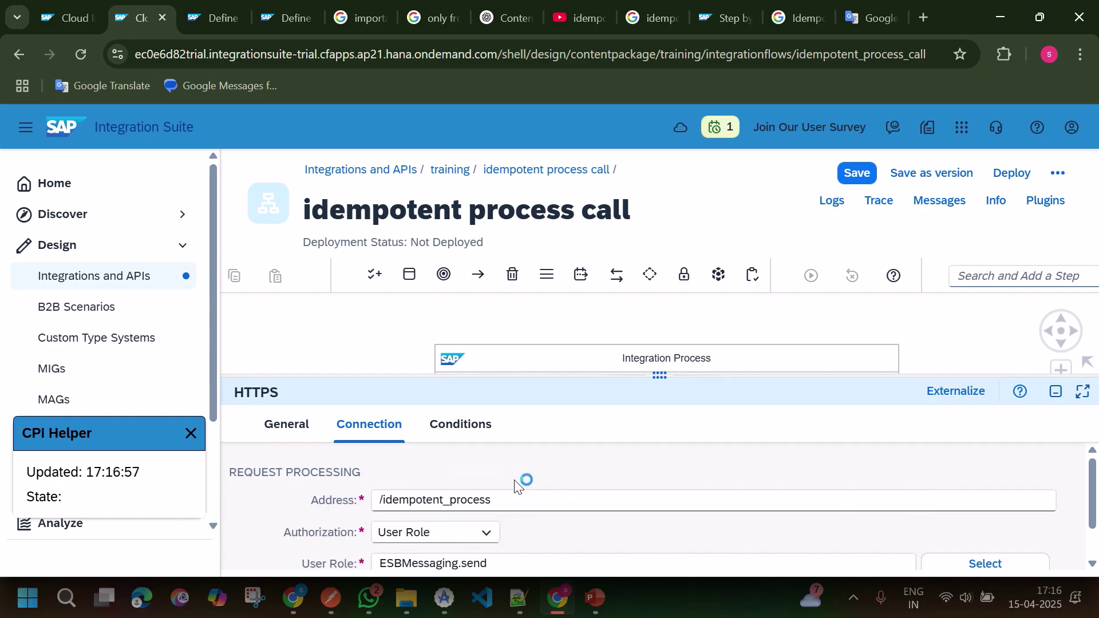
left_click_drag(661, 375, 659, 513)
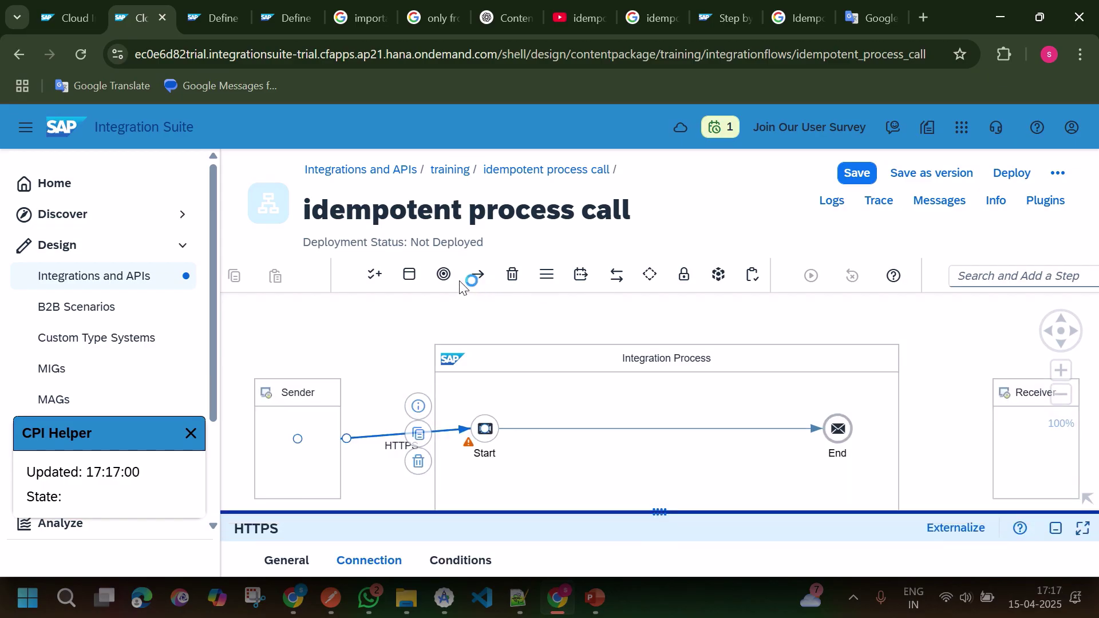
Insert a Content Modifier into the integration process directly after the Start event.
left_click(410, 276)
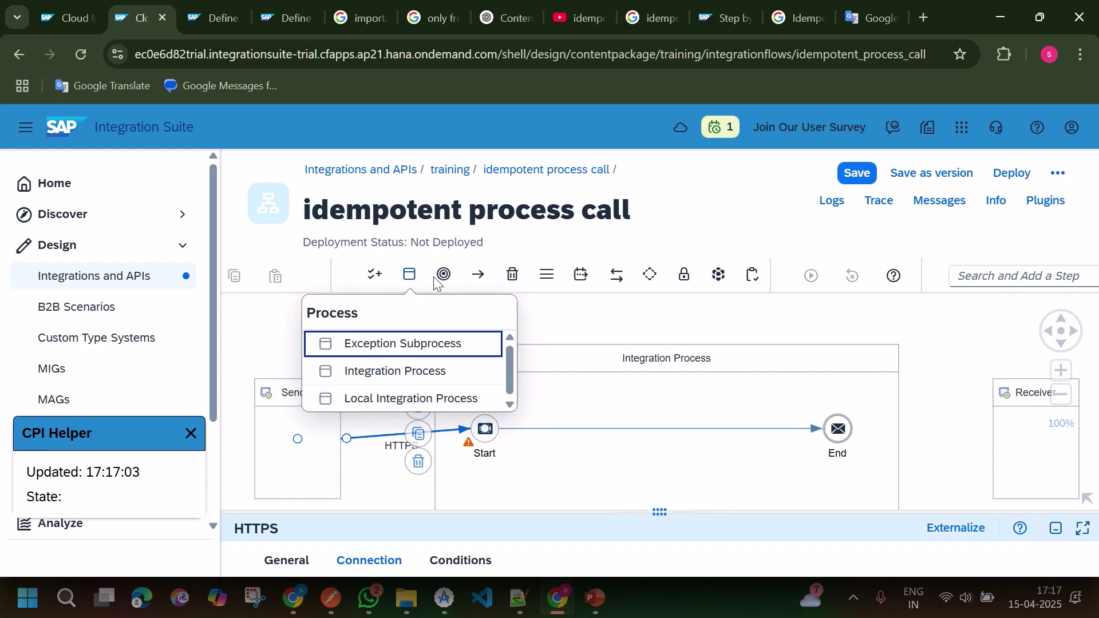
left_click(581, 276)
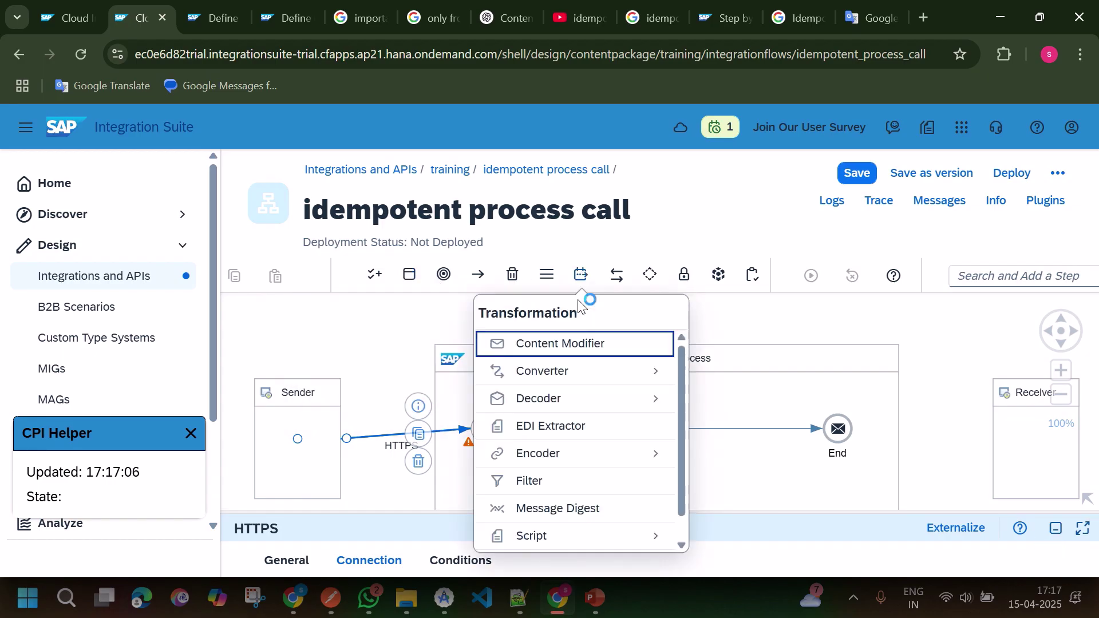
left_click(579, 343)
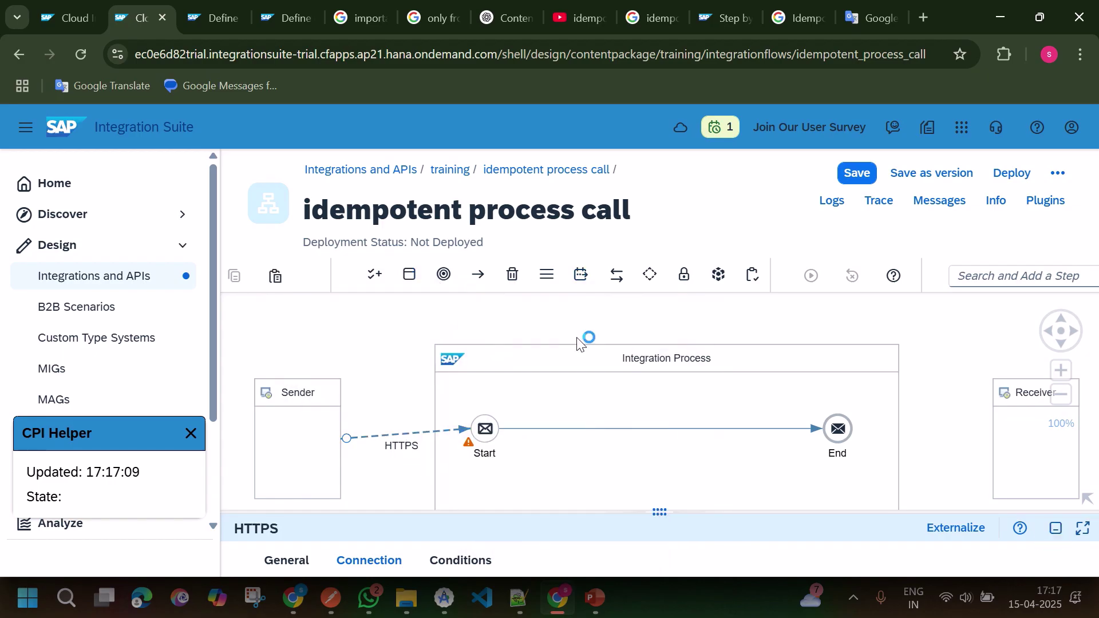
left_click(547, 429)
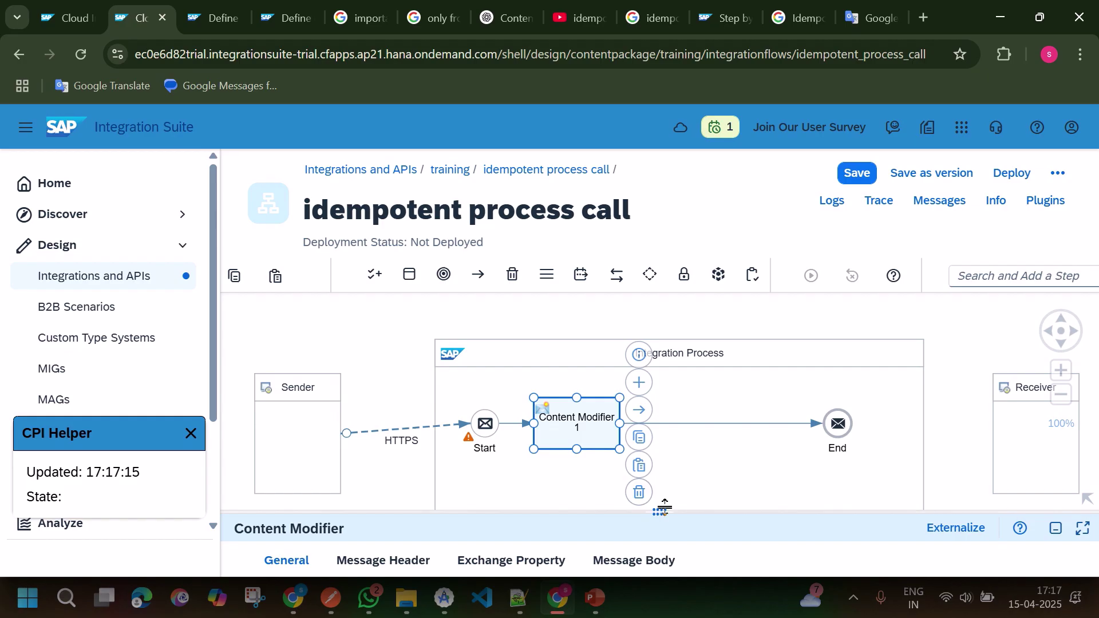
Add an exchange property named orderID to the Content Modifier with XPath as its source type.
left_click(543, 460)
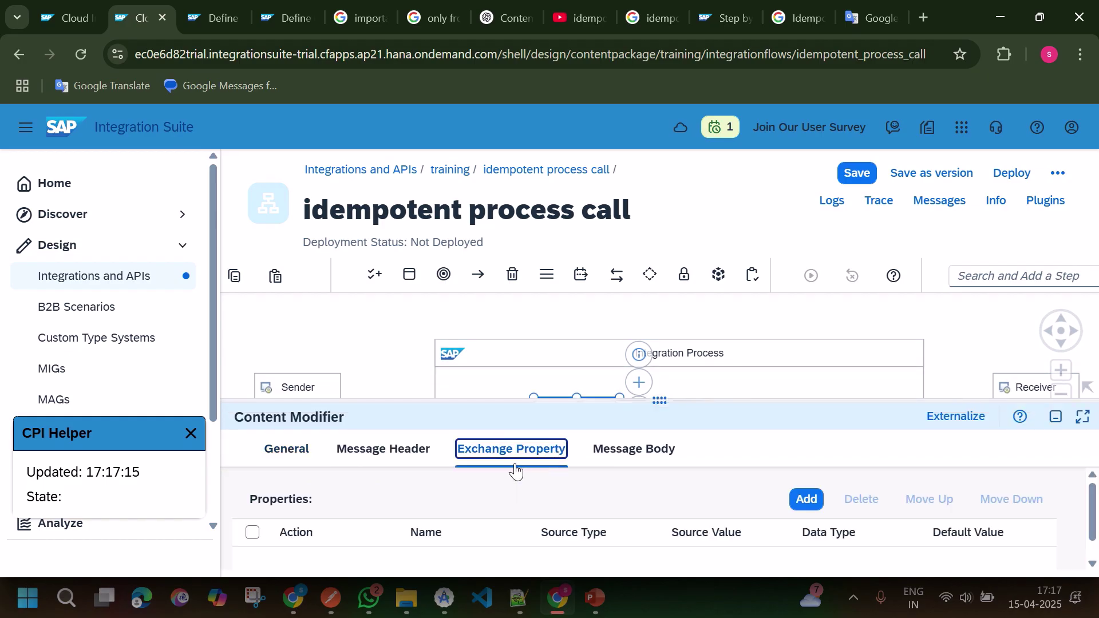
left_click(796, 501)
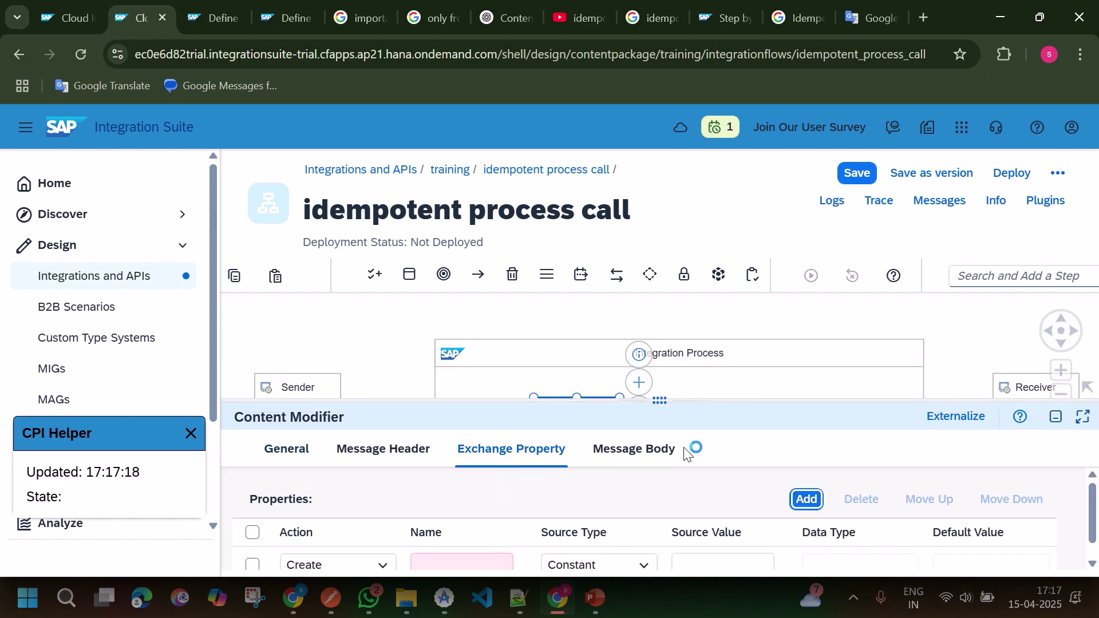
left_click_drag(664, 400, 665, 335)
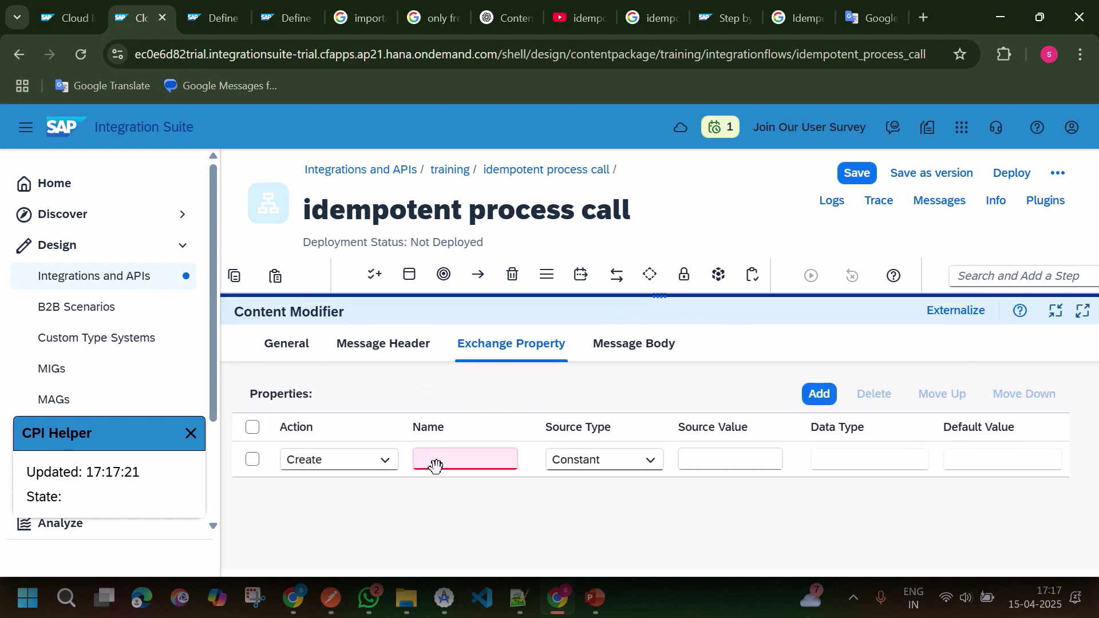
left_click(441, 455)
type("o")
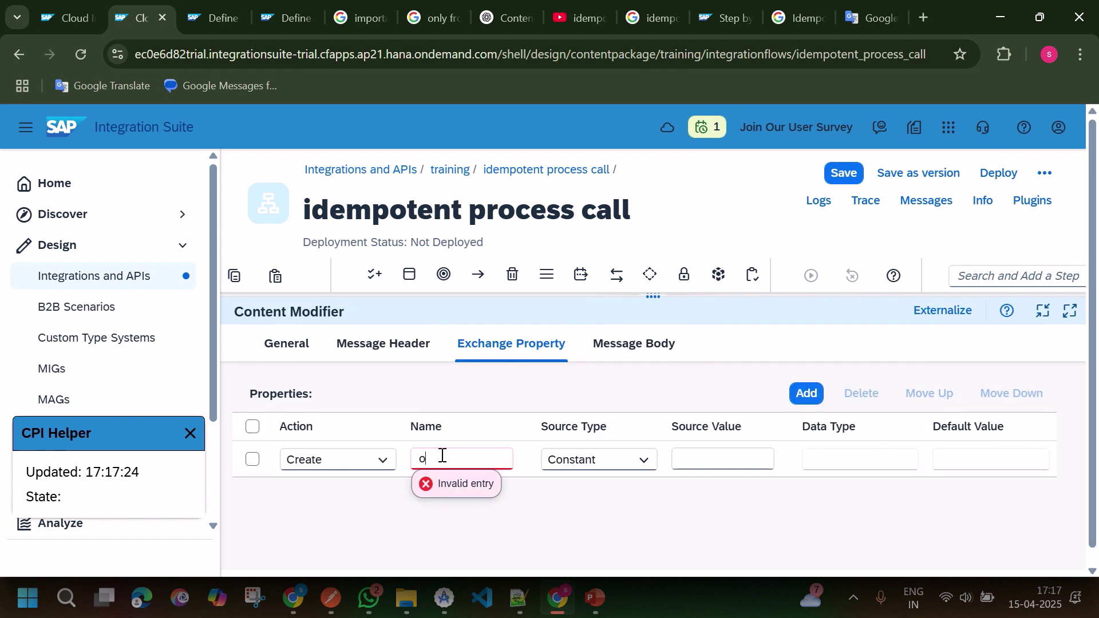
type("rder")
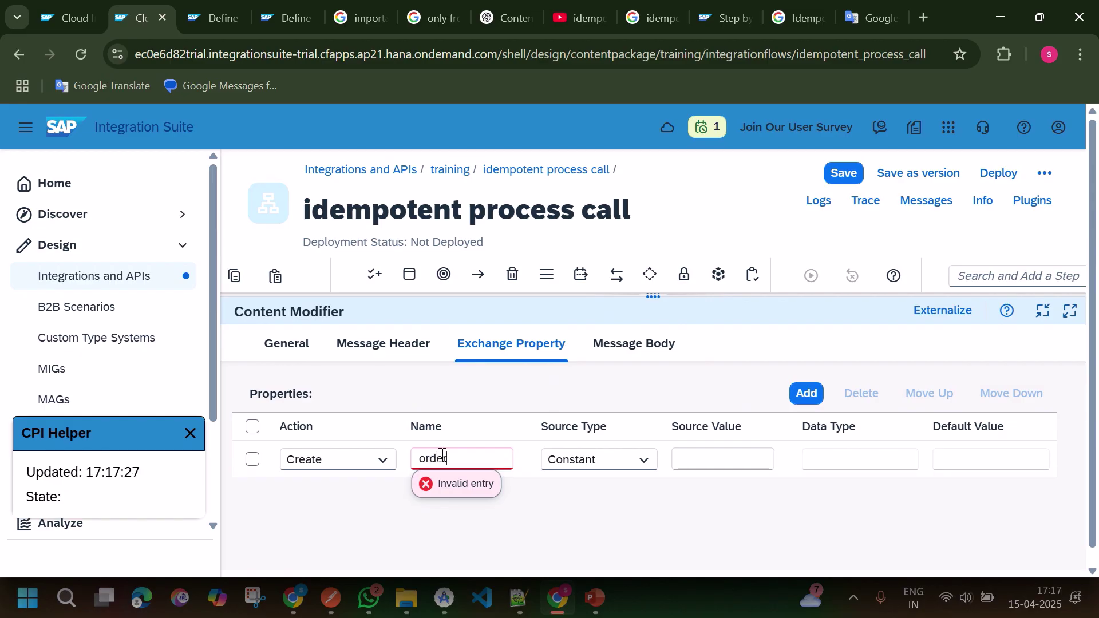
type("ID")
left_click(645, 463)
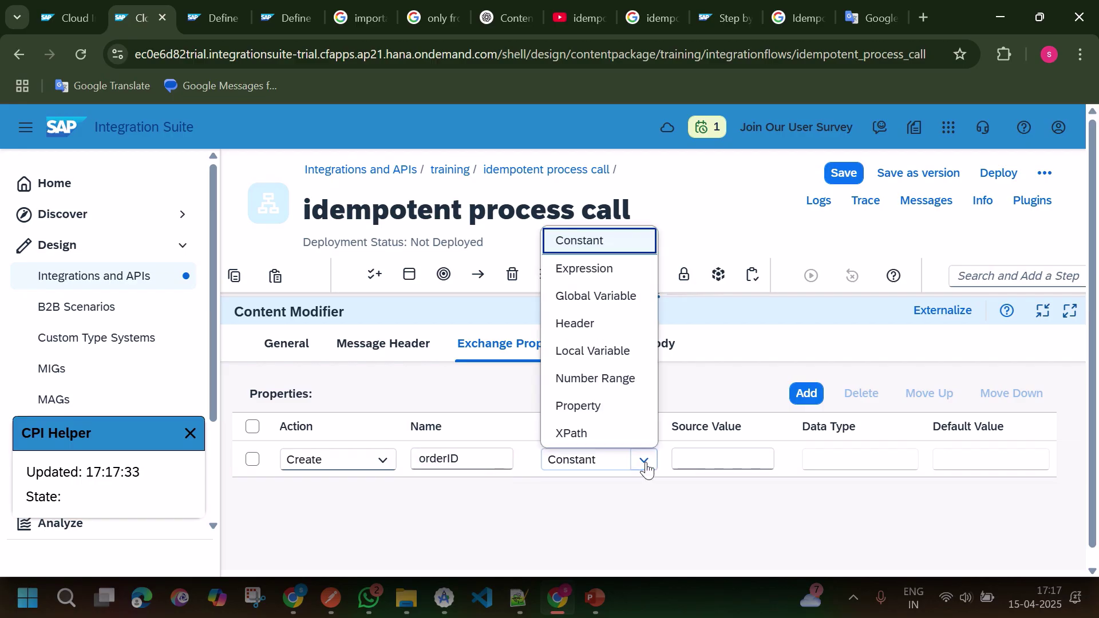
left_click(586, 436)
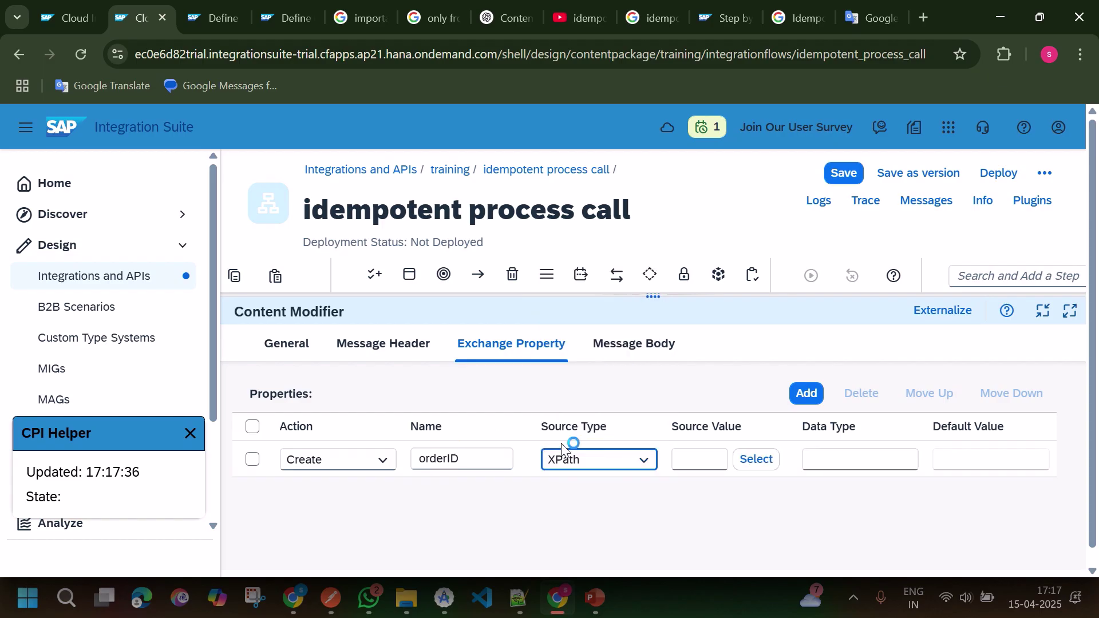
Give the orderID property the source value //orderID and the data type String.
left_click(689, 464)
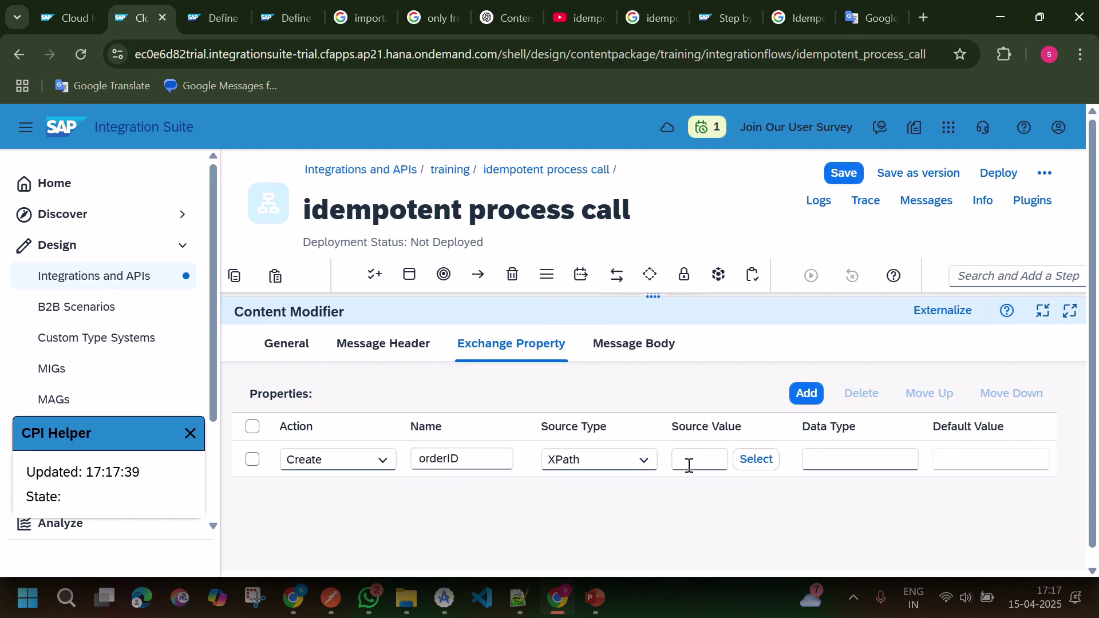
type("//")
type("order")
type("ID")
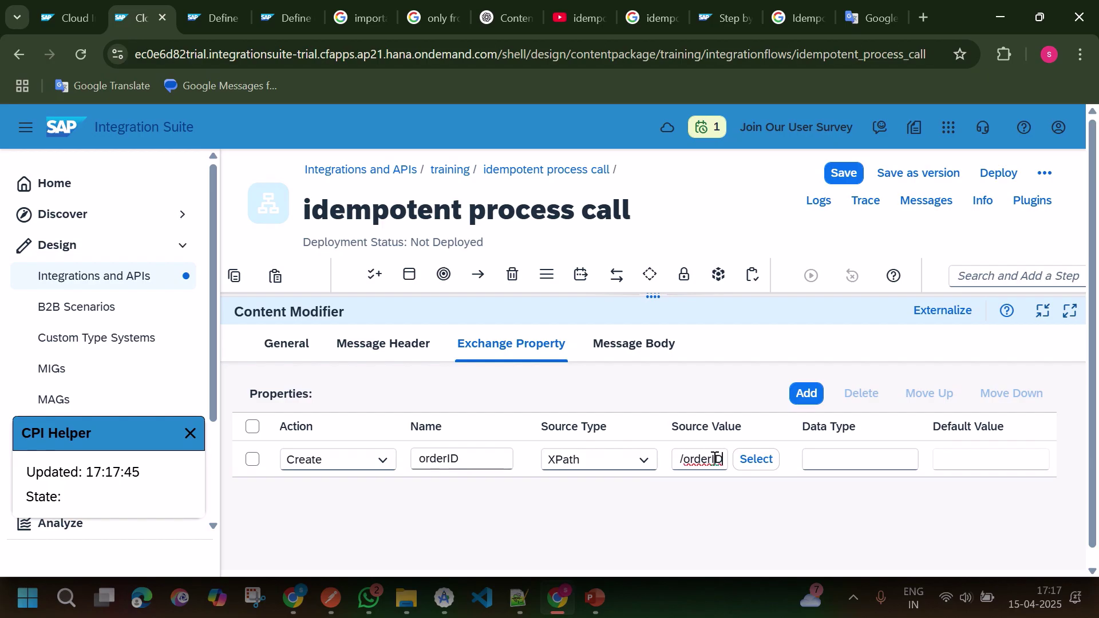
left_click(827, 467)
type("Stri")
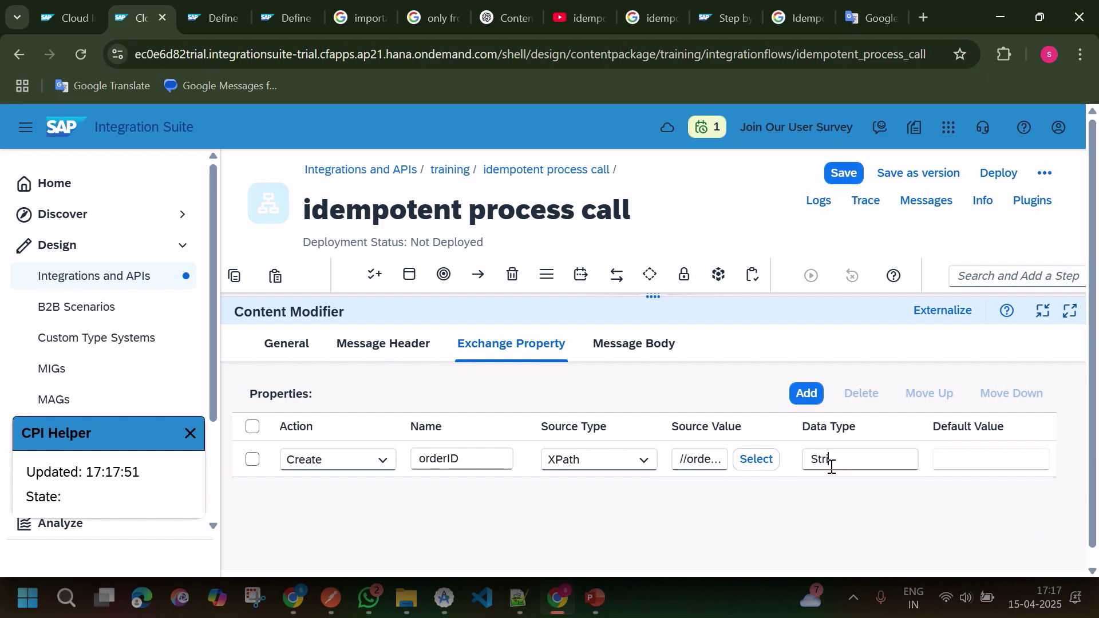
type("ng")
left_click_drag(656, 298, 658, 497)
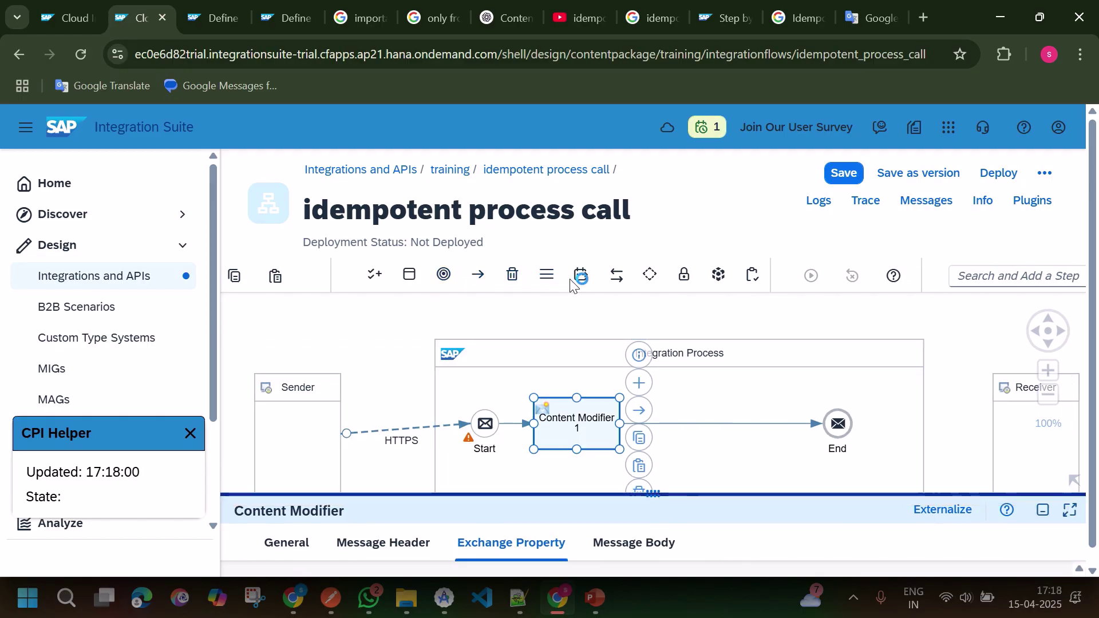
Insert an Idempotent Process Call into the integration process between the Content Modifier and the End event.
left_click(614, 278)
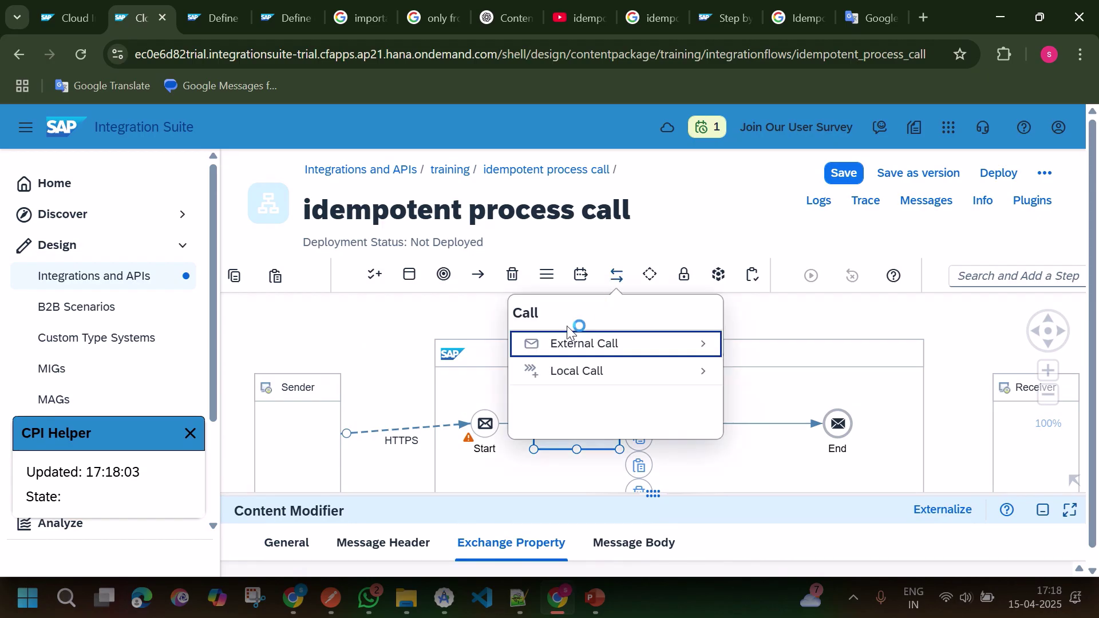
left_click(578, 373)
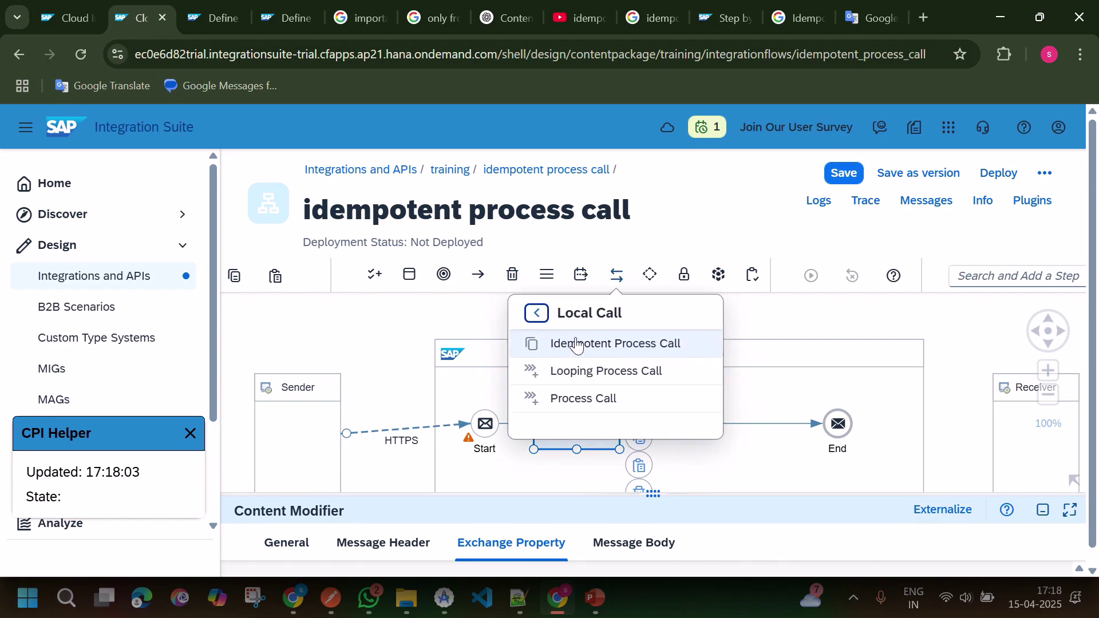
left_click(576, 344)
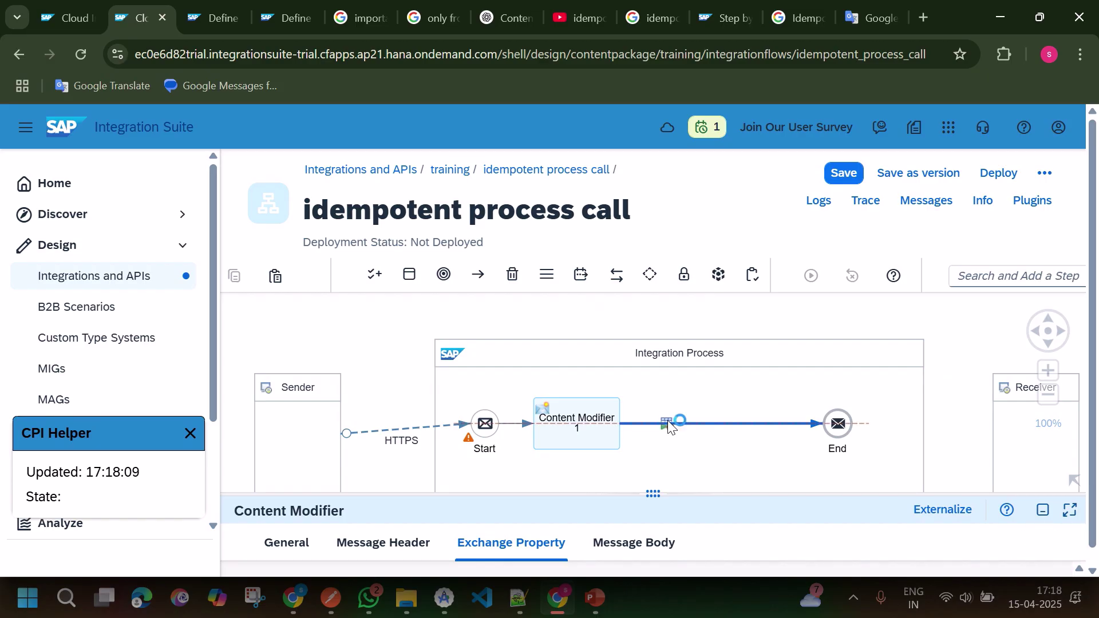
left_click(668, 421)
left_click_drag(686, 421, 687, 421)
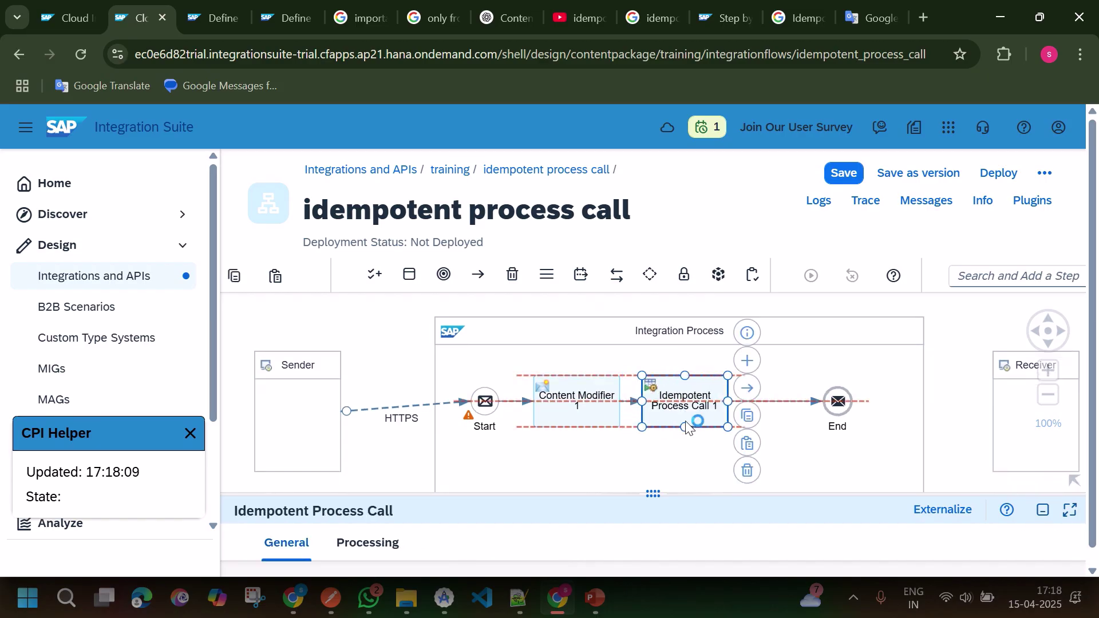
Add a Local Integration Process to the canvas below the main integration process.
left_click_drag(652, 493, 653, 555)
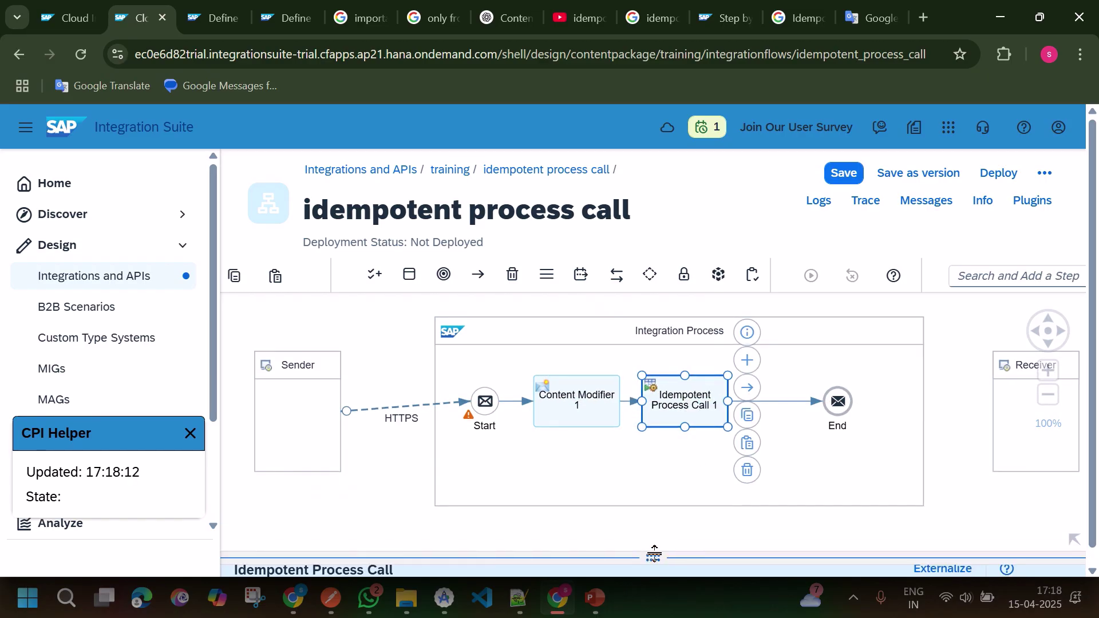
left_click(1049, 395)
left_click(1049, 394)
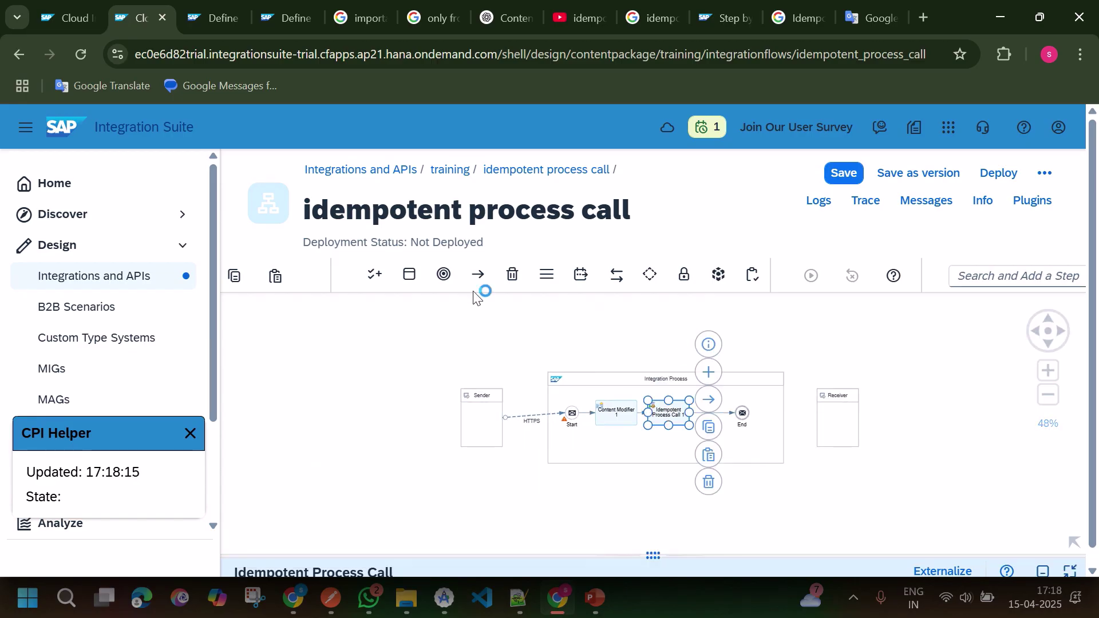
left_click(408, 276)
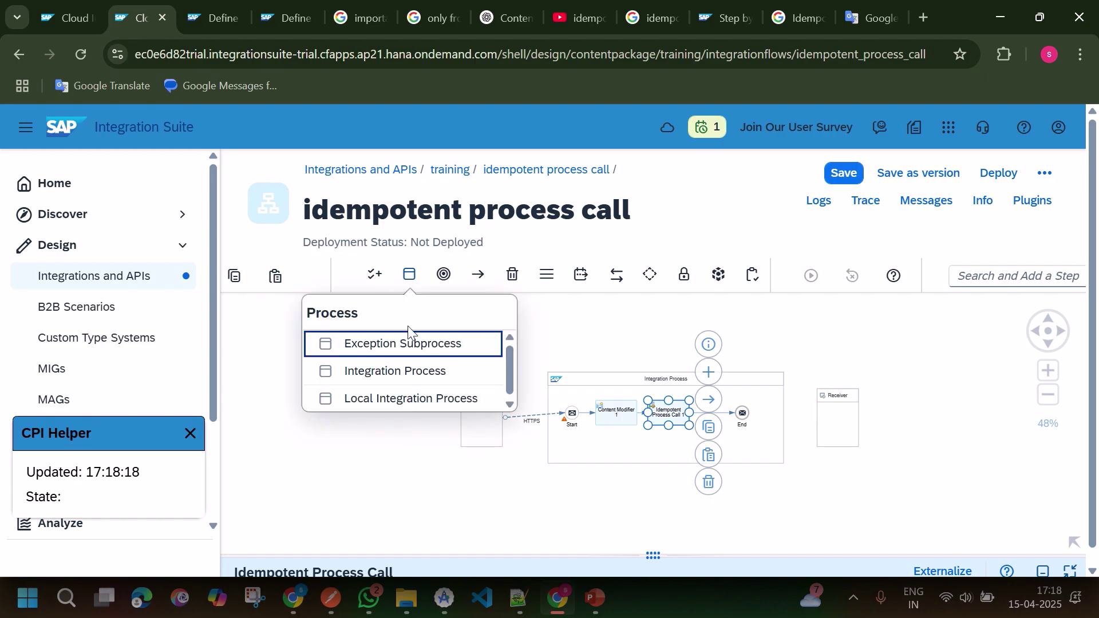
left_click(408, 400)
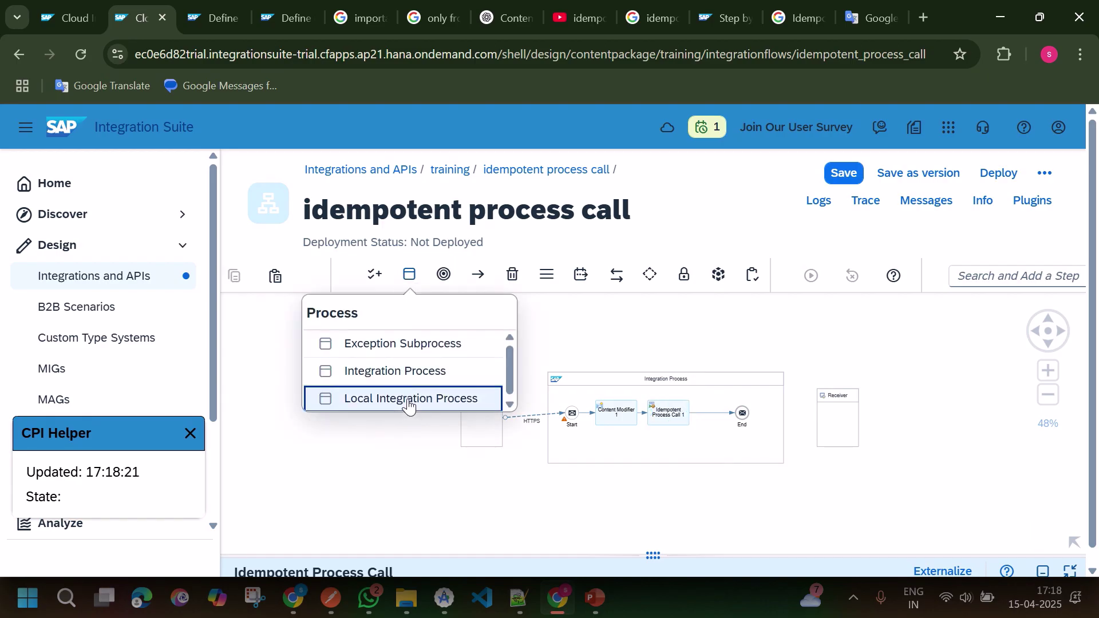
left_click(600, 515)
left_click_drag(633, 508, 636, 541)
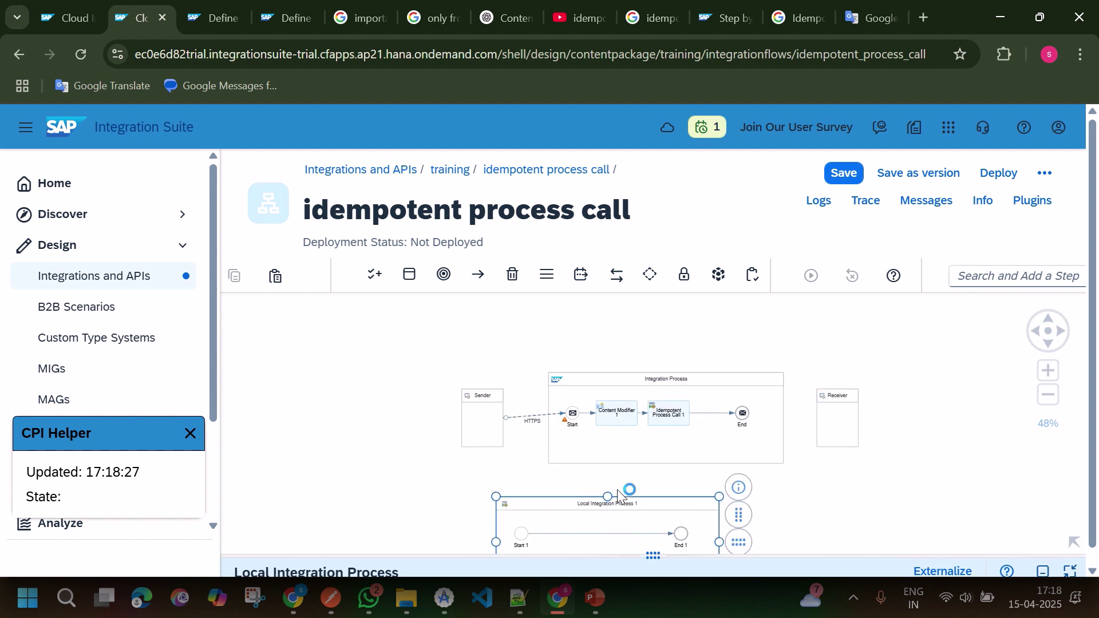
Assign the new Local Integration Process to the Idempotent Process Call in its processing settings.
left_click(660, 420)
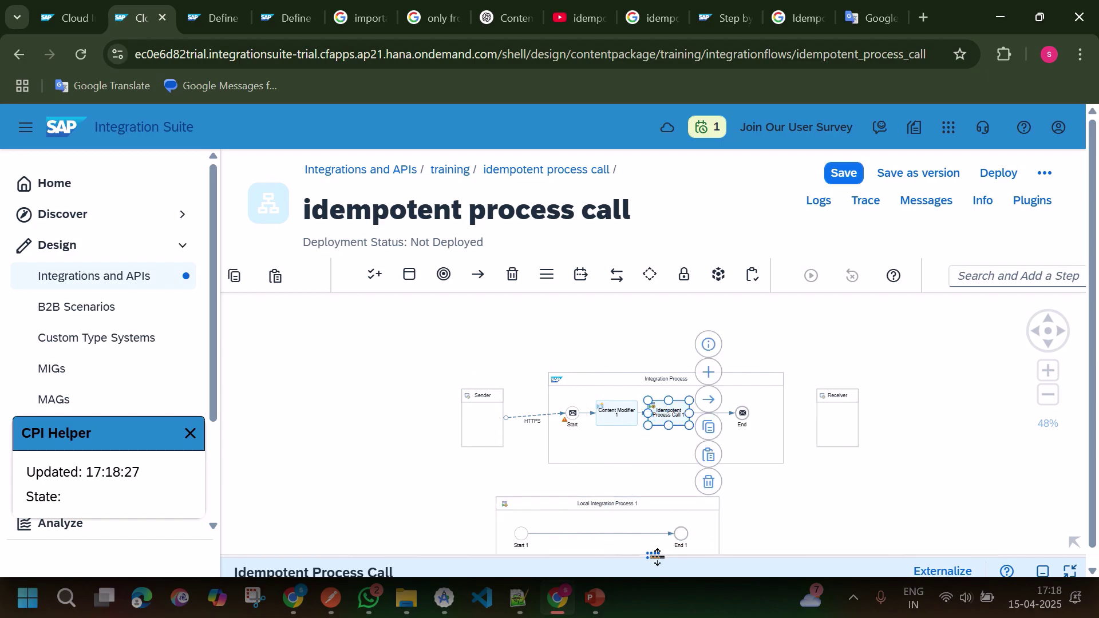
left_click_drag(656, 558, 650, 388)
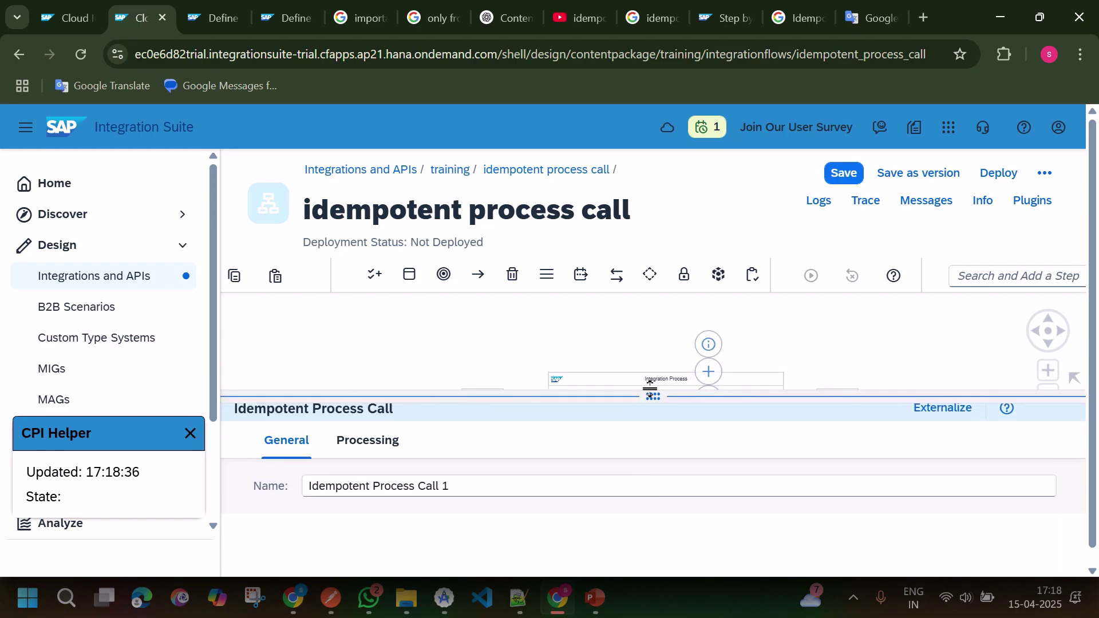
left_click(382, 440)
left_click(564, 487)
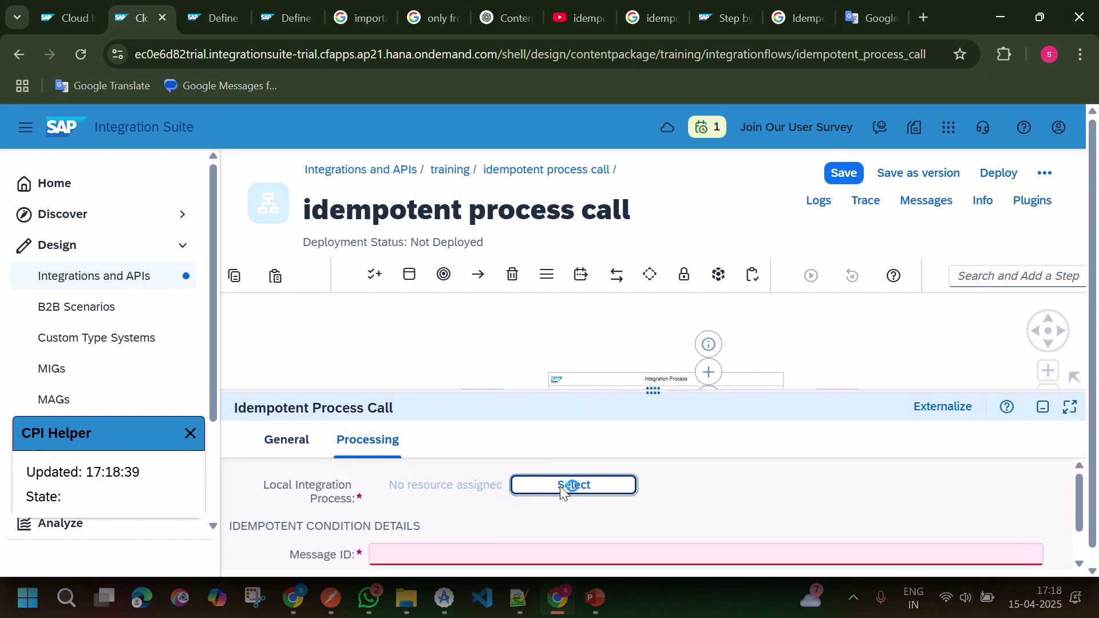
left_click(523, 221)
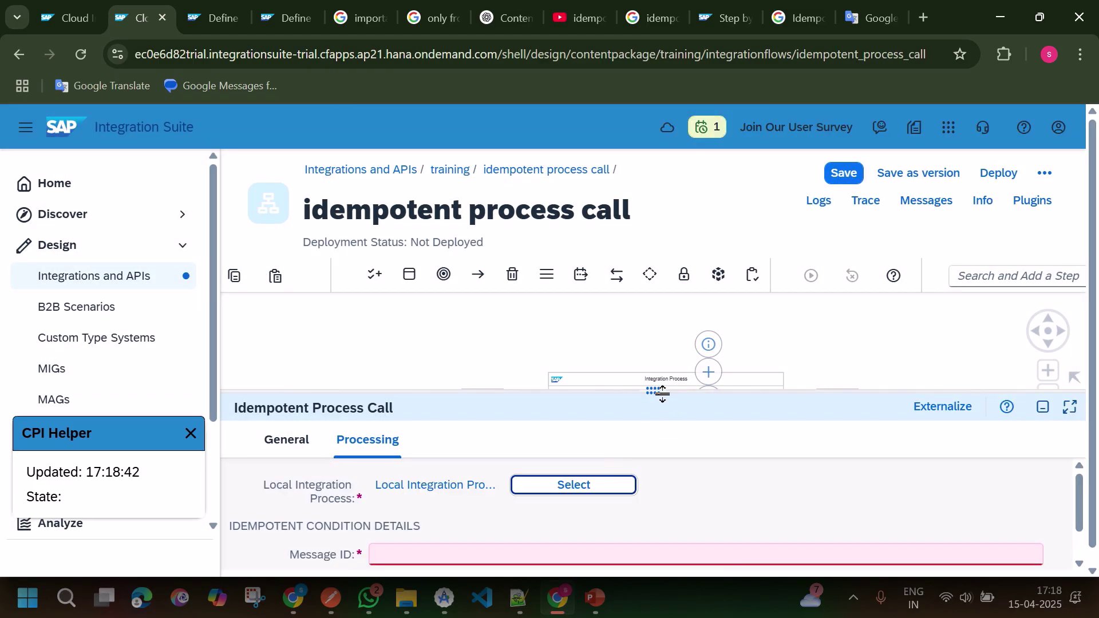
Set the Idempotent Process Call's Message ID to ${property.orderID}.
left_click_drag(658, 392, 653, 303)
left_click(427, 465)
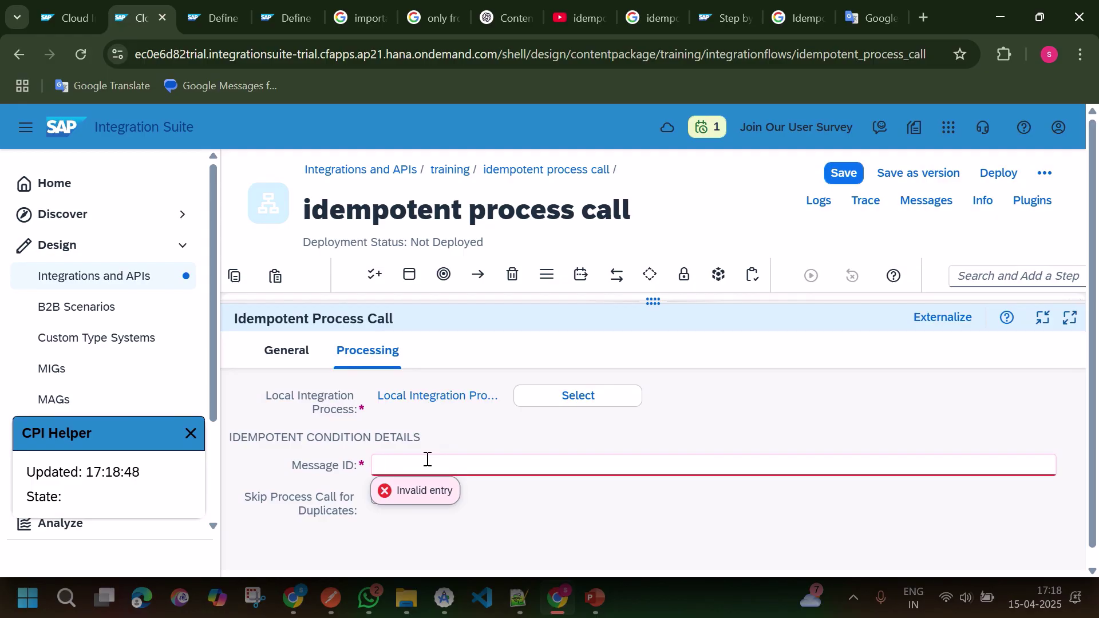
key("Left")
key("Left")
type("property.orde")
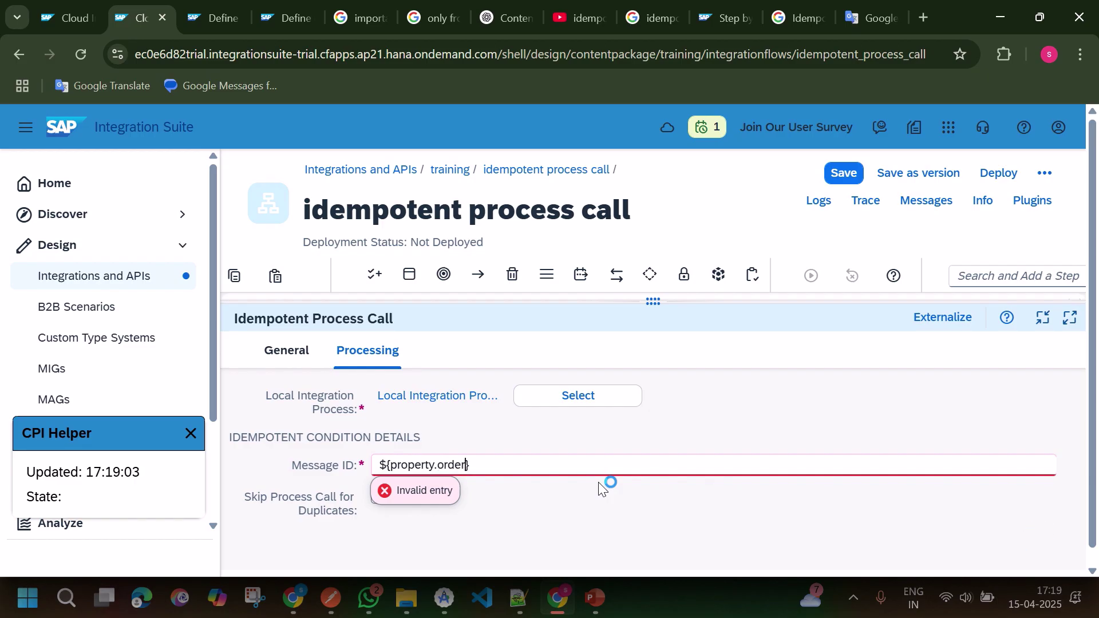
left_click(538, 489)
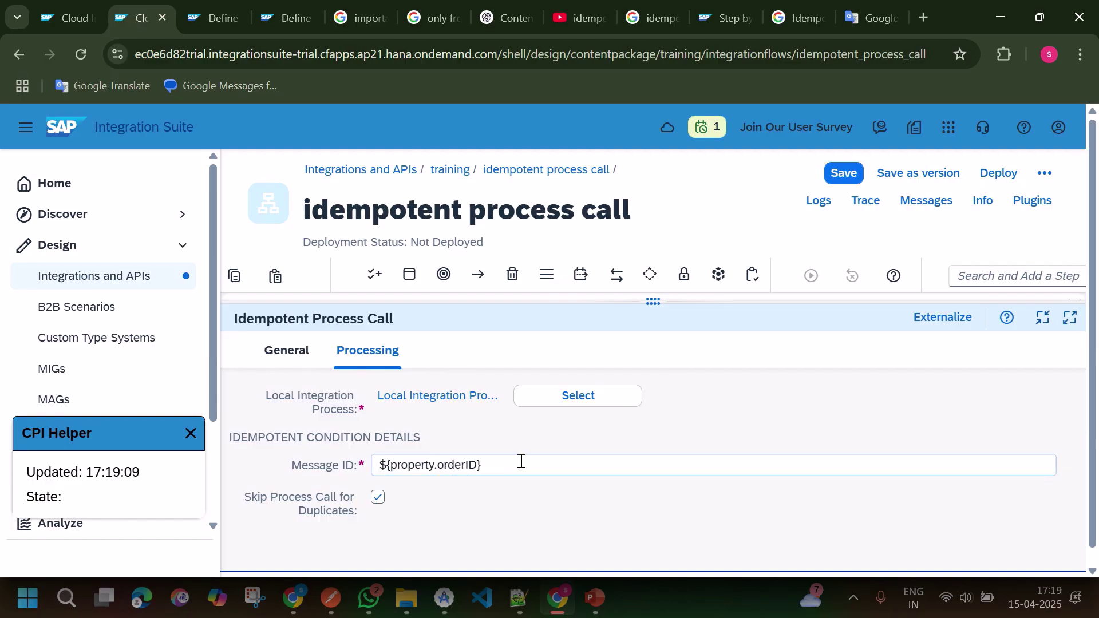
Move the End event and the Receiver farther right to make room after the Idempotent Process Call.
left_click_drag(647, 302, 591, 473)
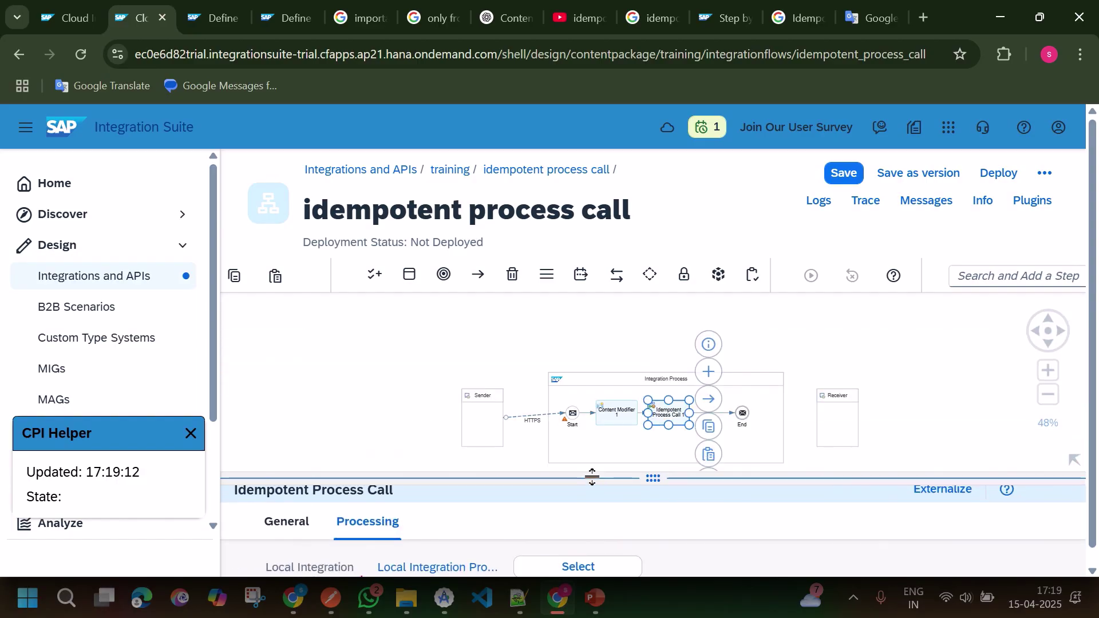
left_click(618, 407)
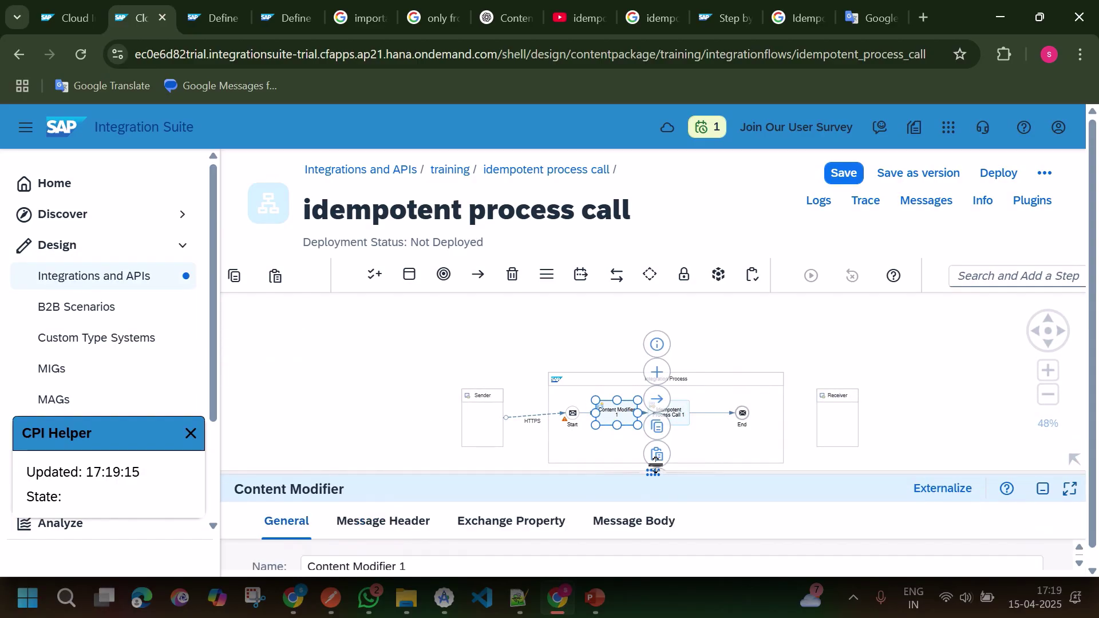
left_click_drag(652, 475, 654, 532)
left_click(679, 415)
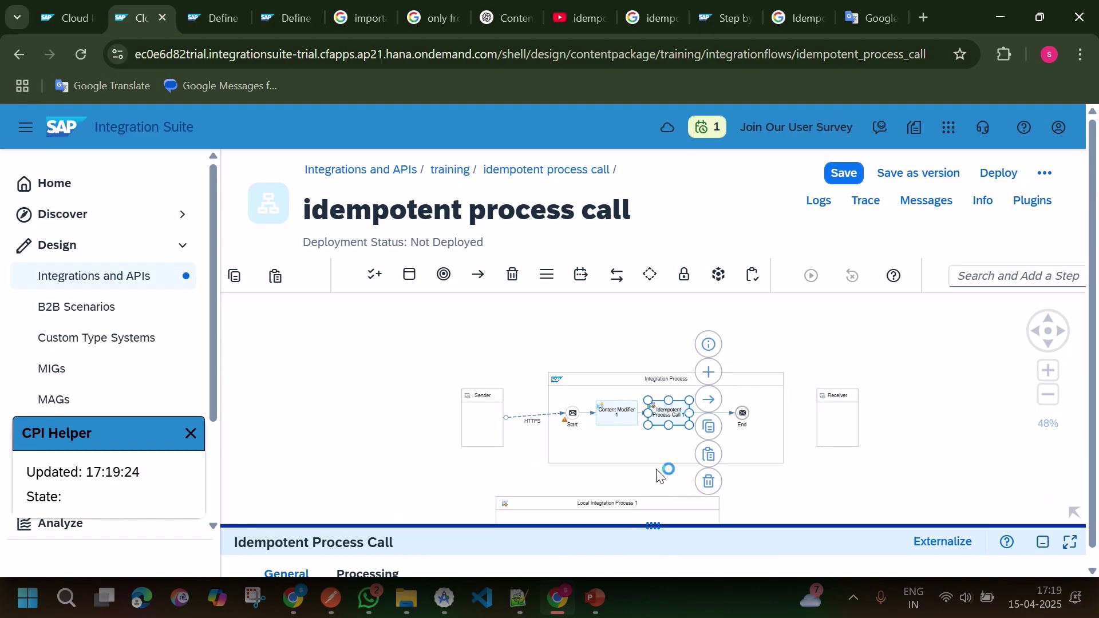
left_click_drag(648, 524, 647, 570)
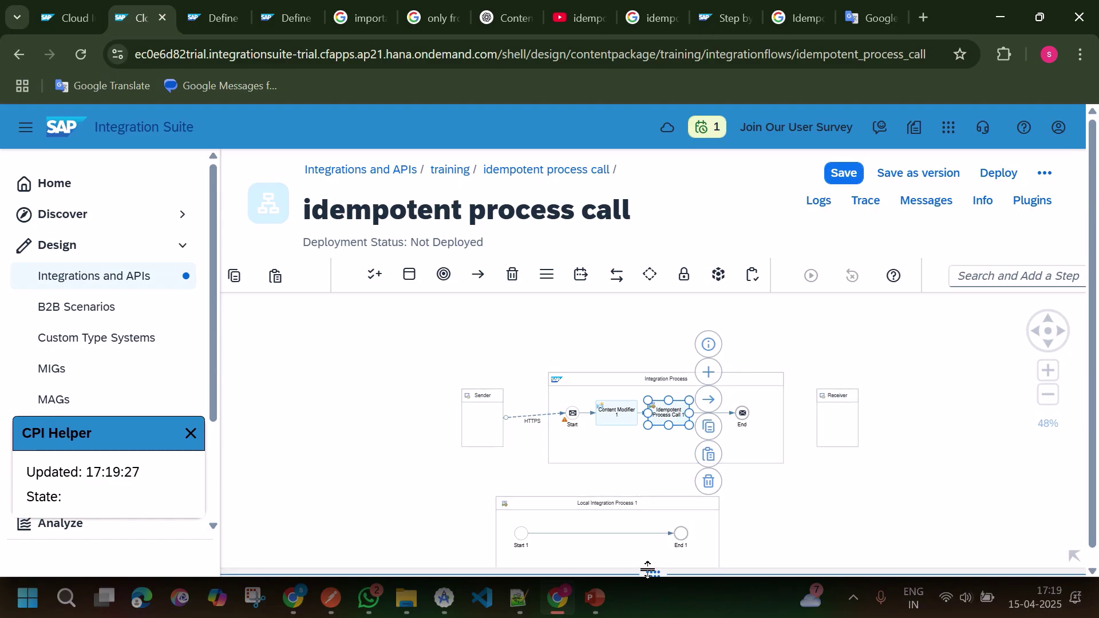
left_click_drag(742, 416, 767, 412)
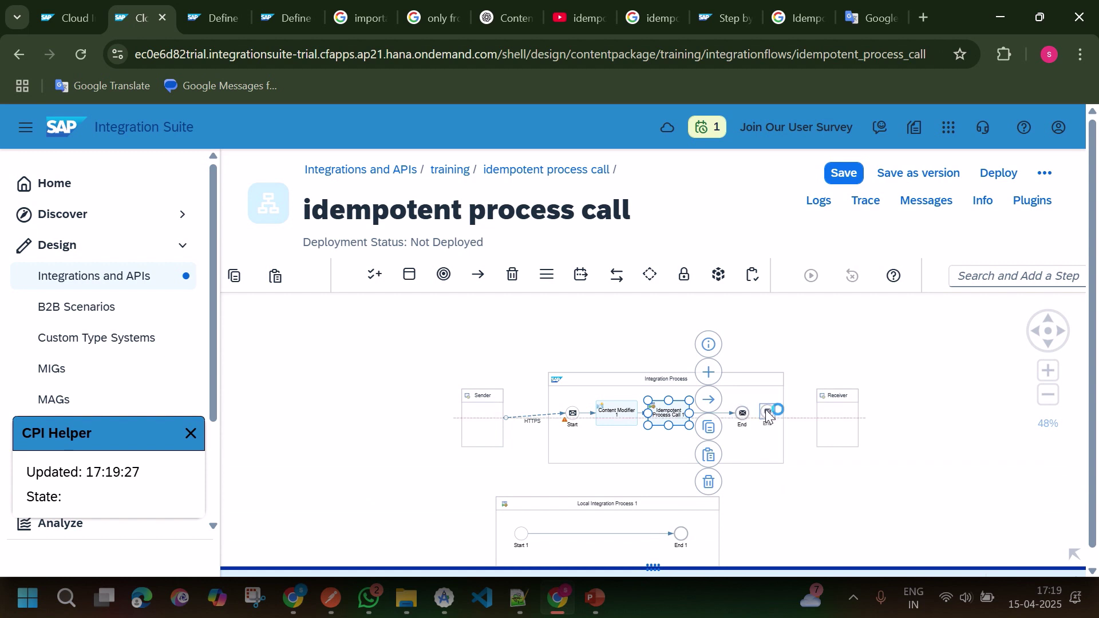
left_click_drag(837, 418, 893, 413)
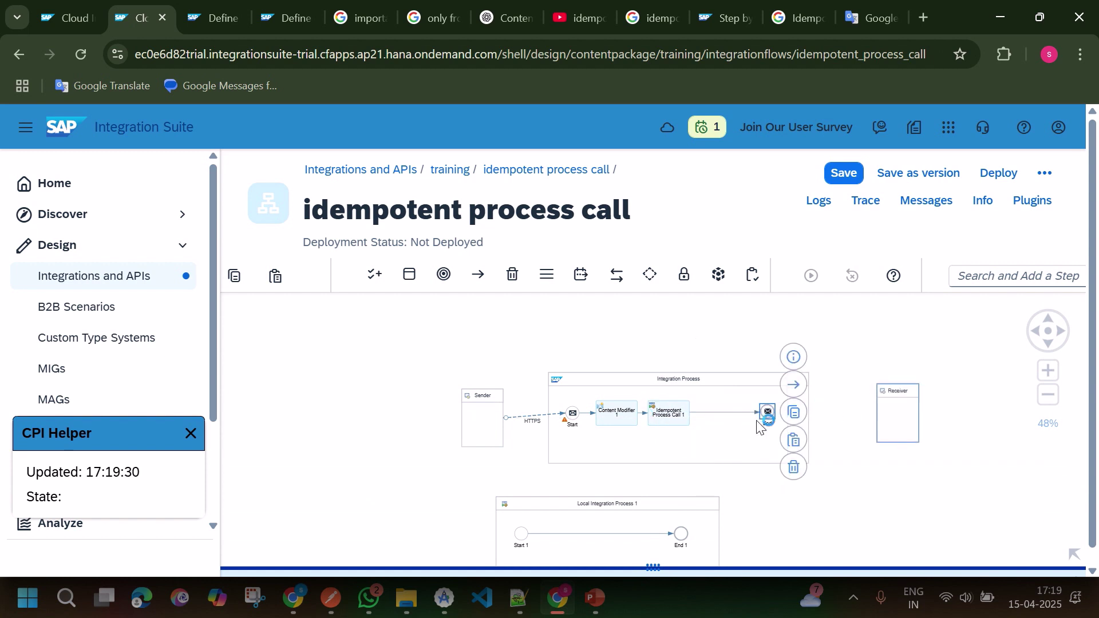
Insert a Router between the Idempotent Process Call and the End event.
left_click(724, 418)
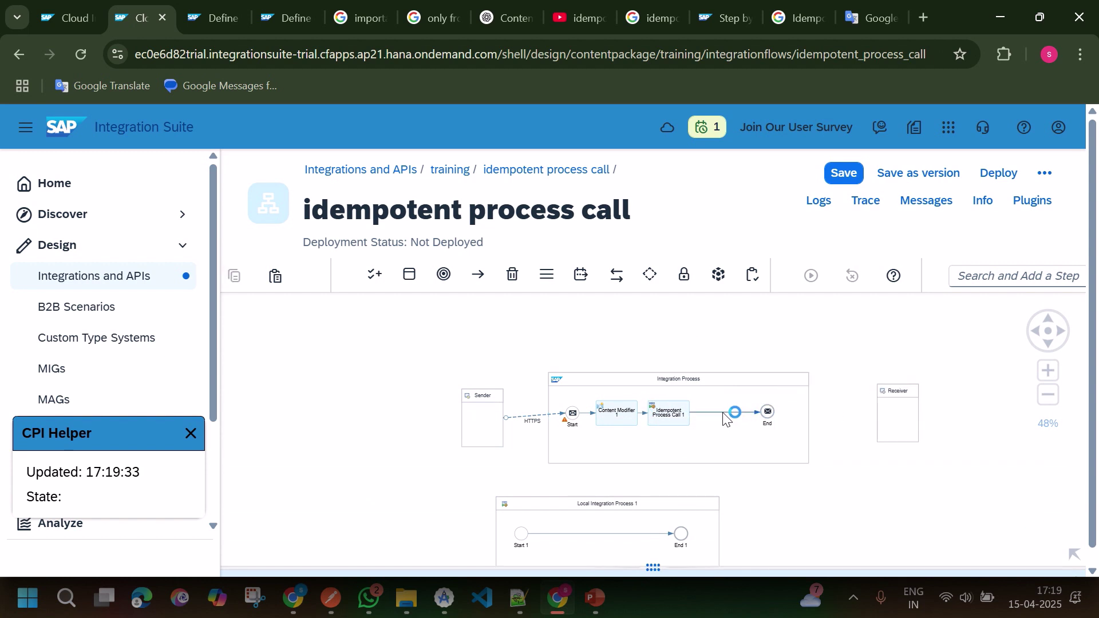
left_click(650, 278)
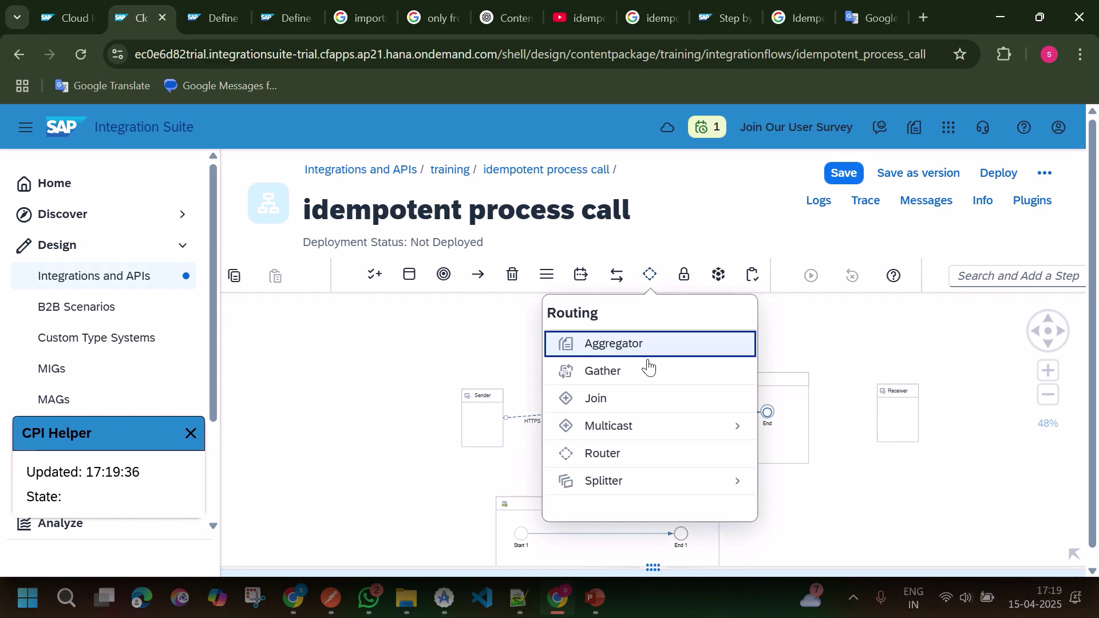
left_click(635, 466)
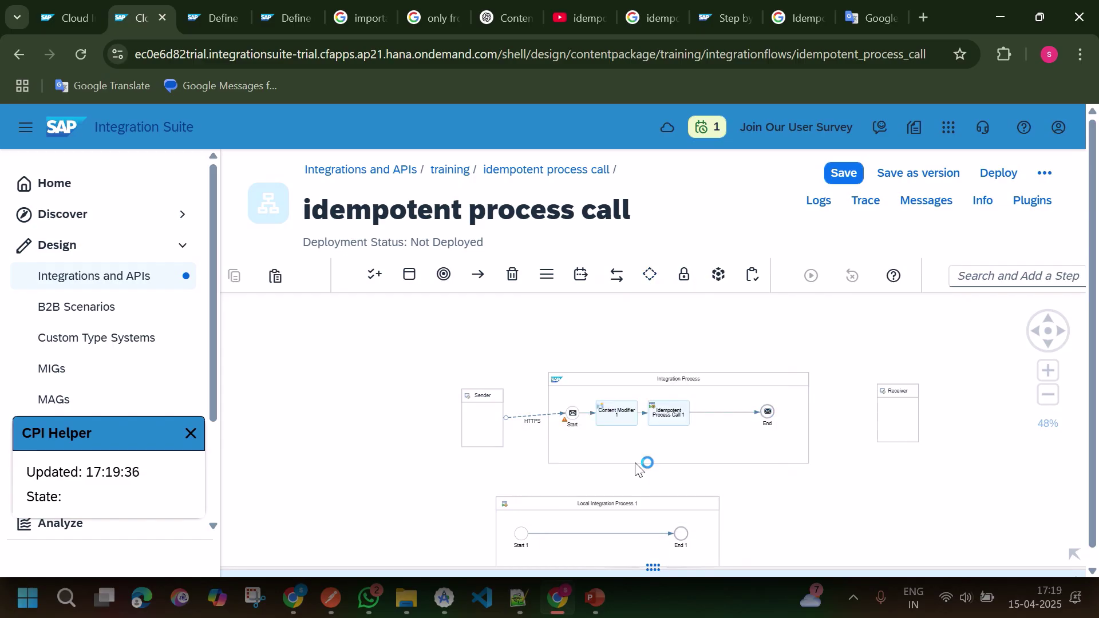
left_click(716, 412)
Add a second End Message event below the existing End event and connect the Router to it.
left_click(443, 276)
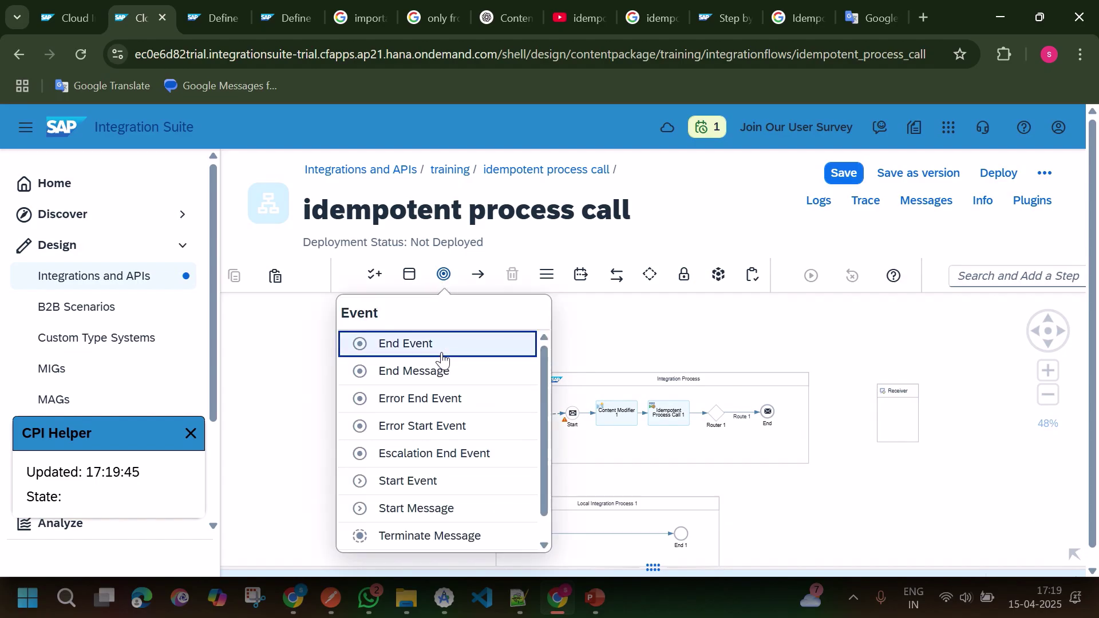
left_click(443, 372)
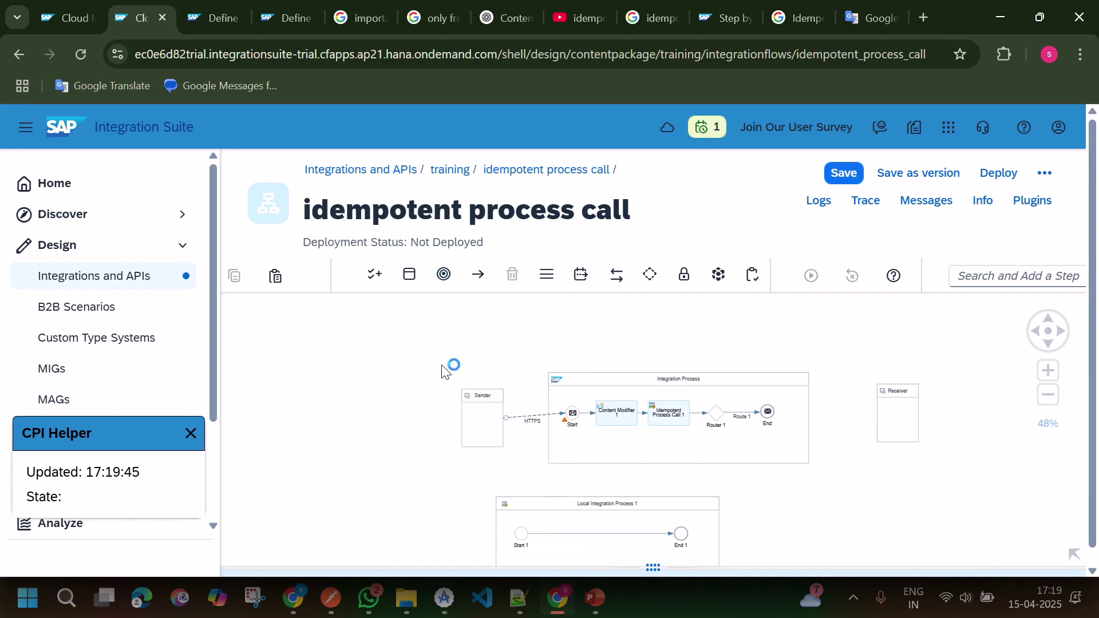
left_click(766, 450)
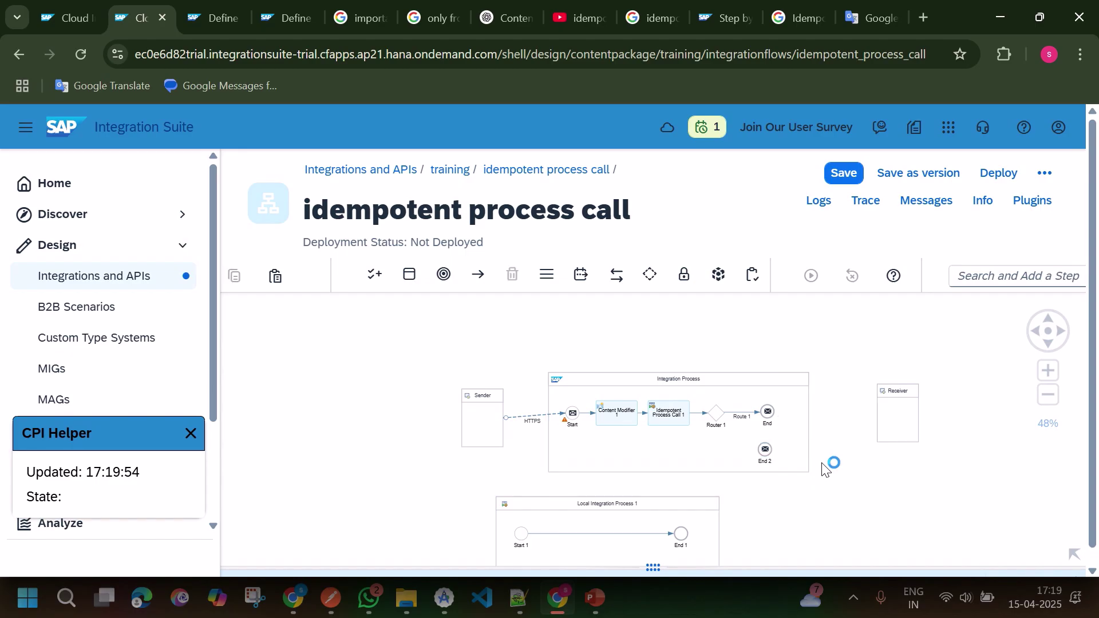
left_click(720, 416)
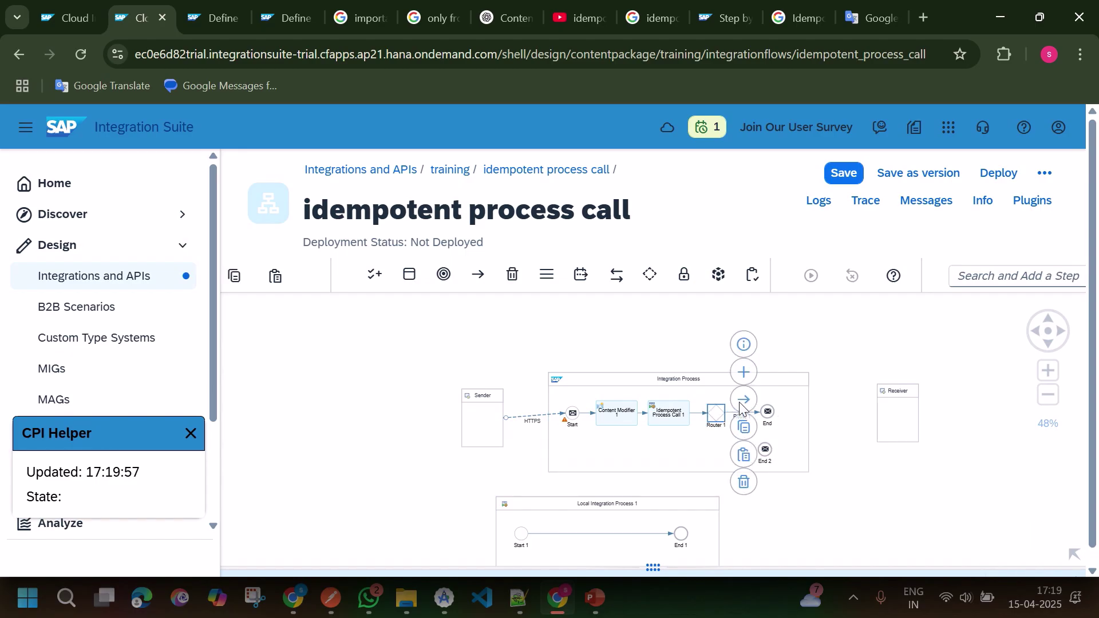
mouse_move(739, 402)
left_mouse_down()
mouse_move(744, 439)
mouse_move(767, 453)
left_mouse_up()
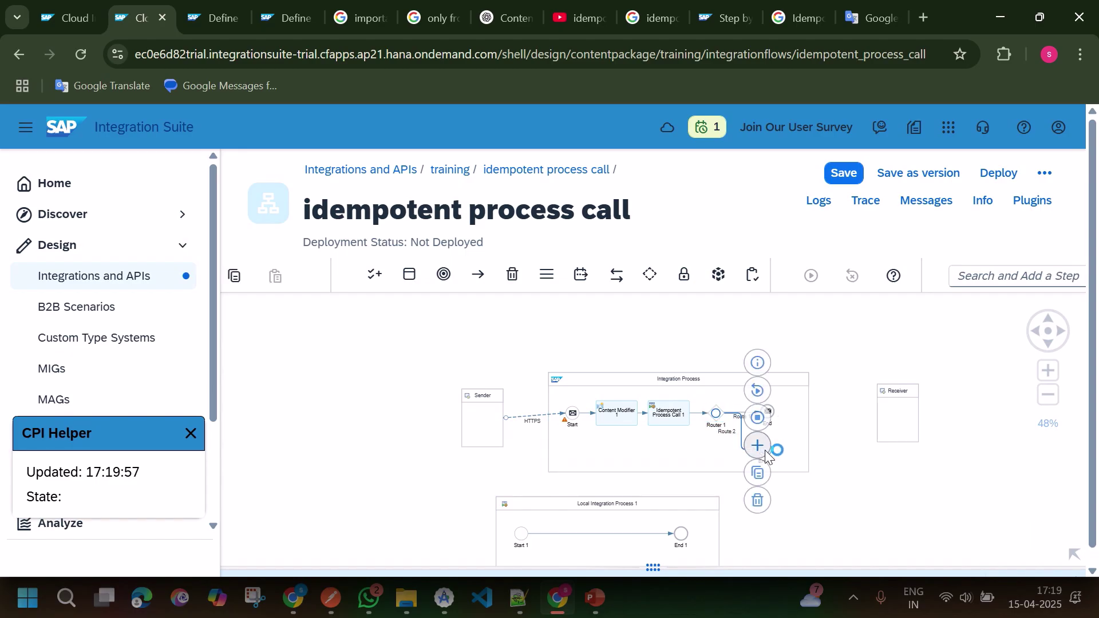
left_click(839, 461)
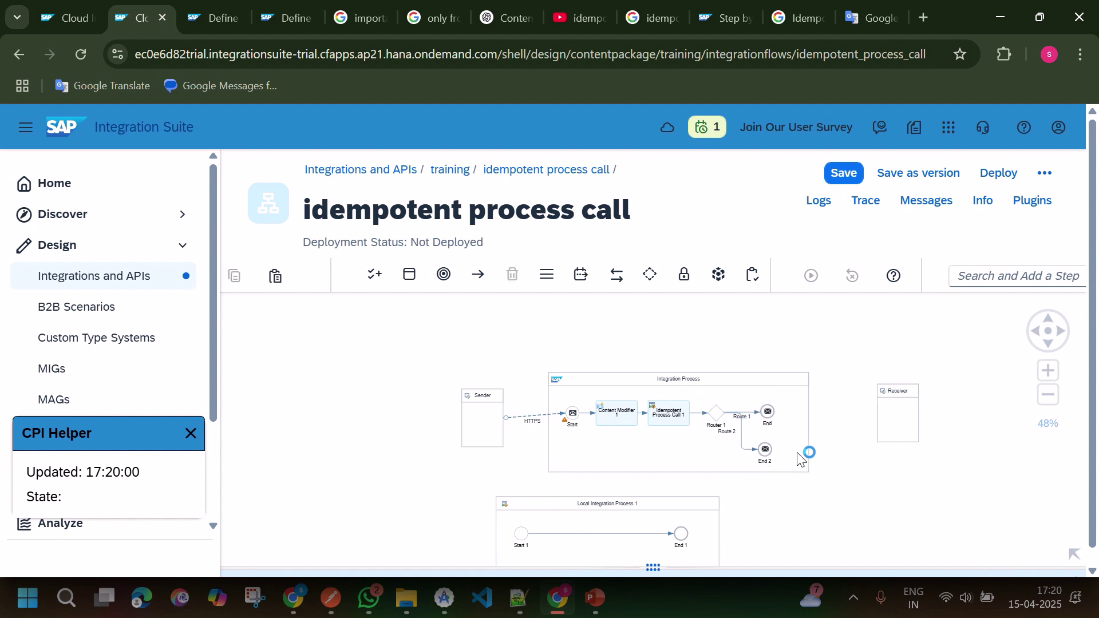
Move the original End event farther right to lengthen the Router's first route.
left_click(716, 417)
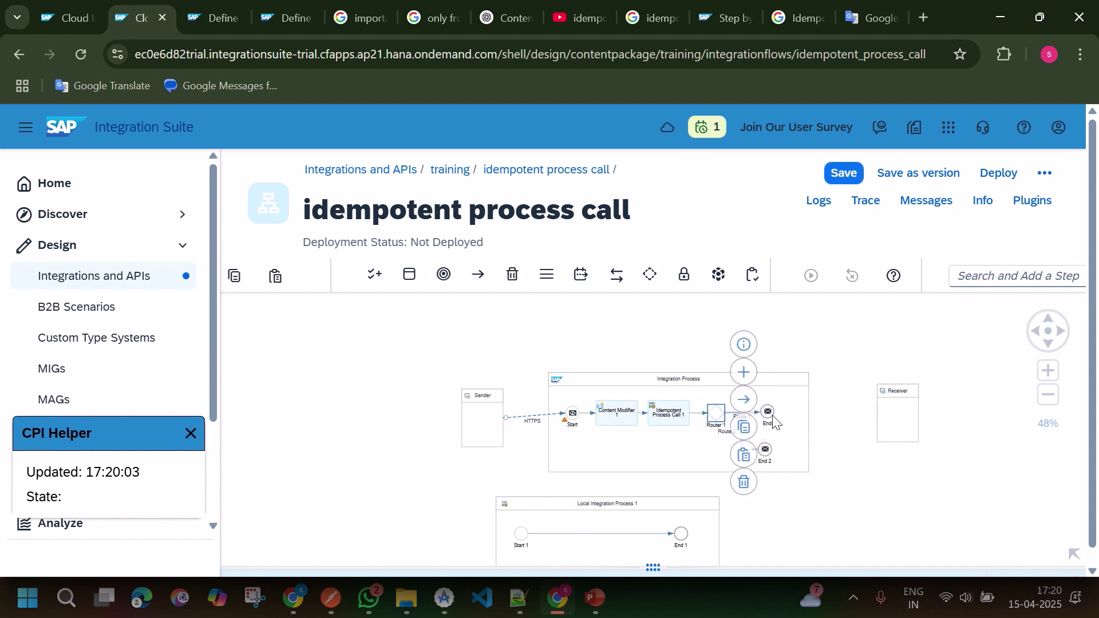
left_click(821, 407)
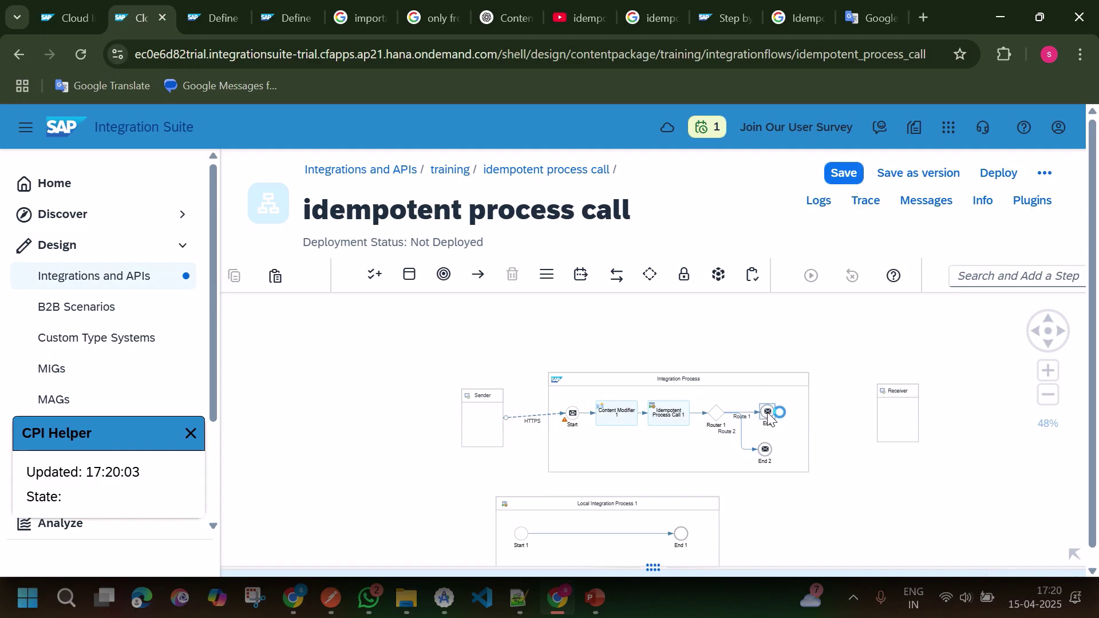
left_click_drag(768, 413, 800, 408)
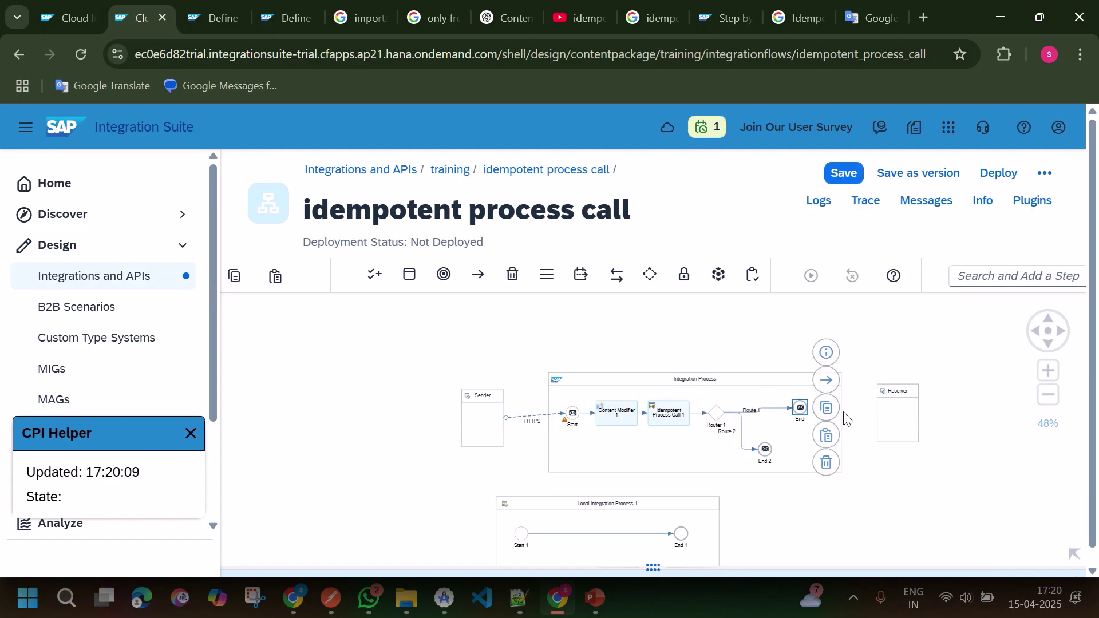
left_click(852, 399)
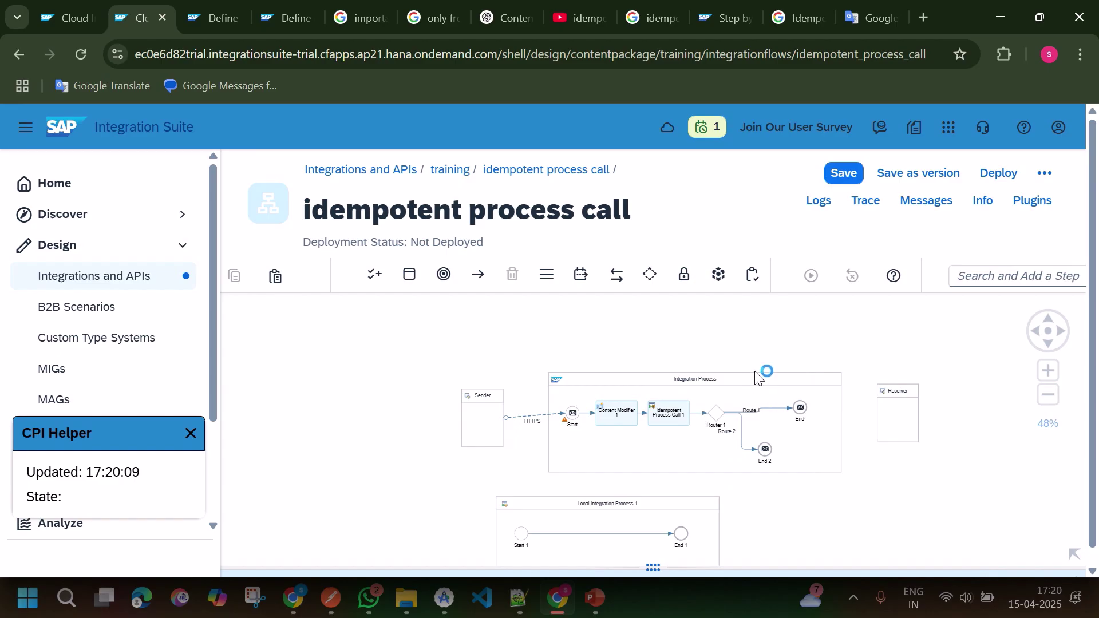
Widen the Integration Process pool toward the Receiver and insert a Content Modifier on the Router's first route before the End event.
left_click(840, 411)
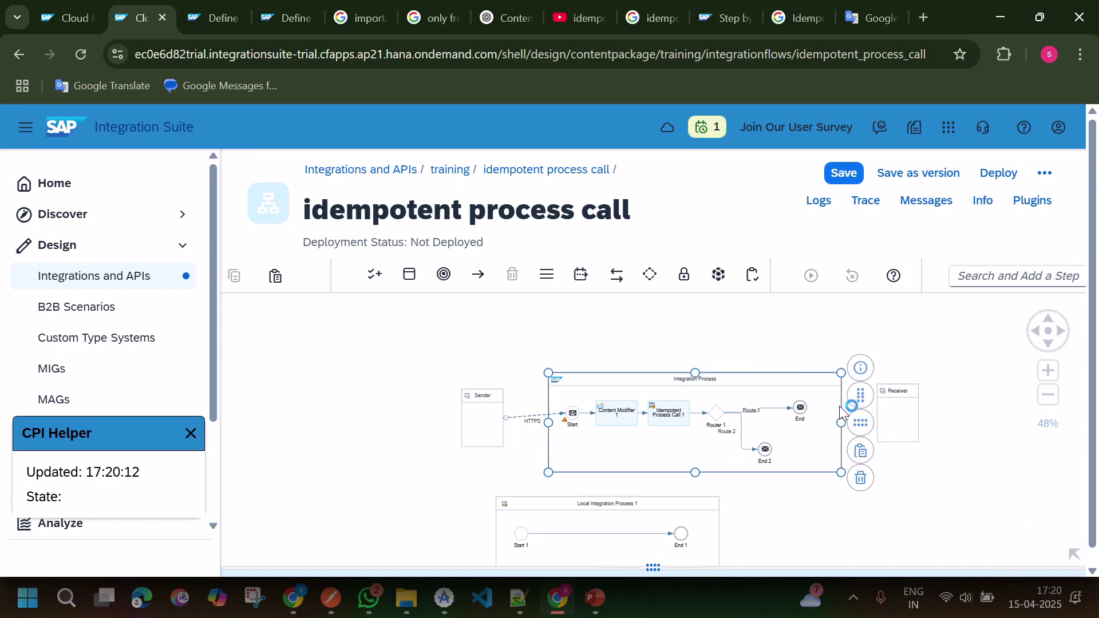
left_click_drag(840, 422, 868, 422)
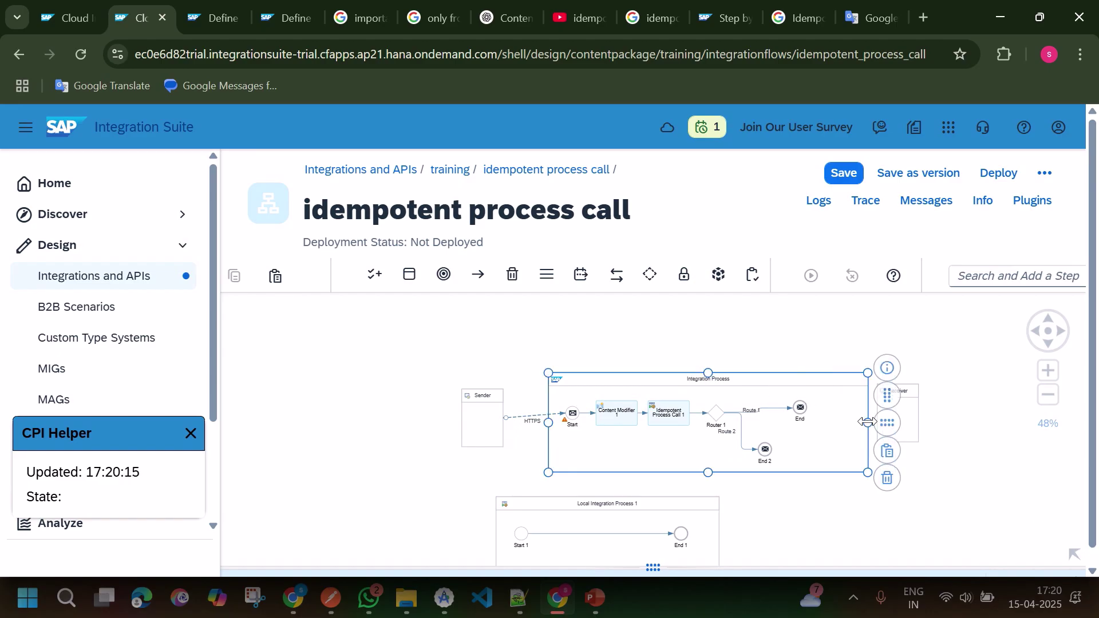
left_click(768, 408)
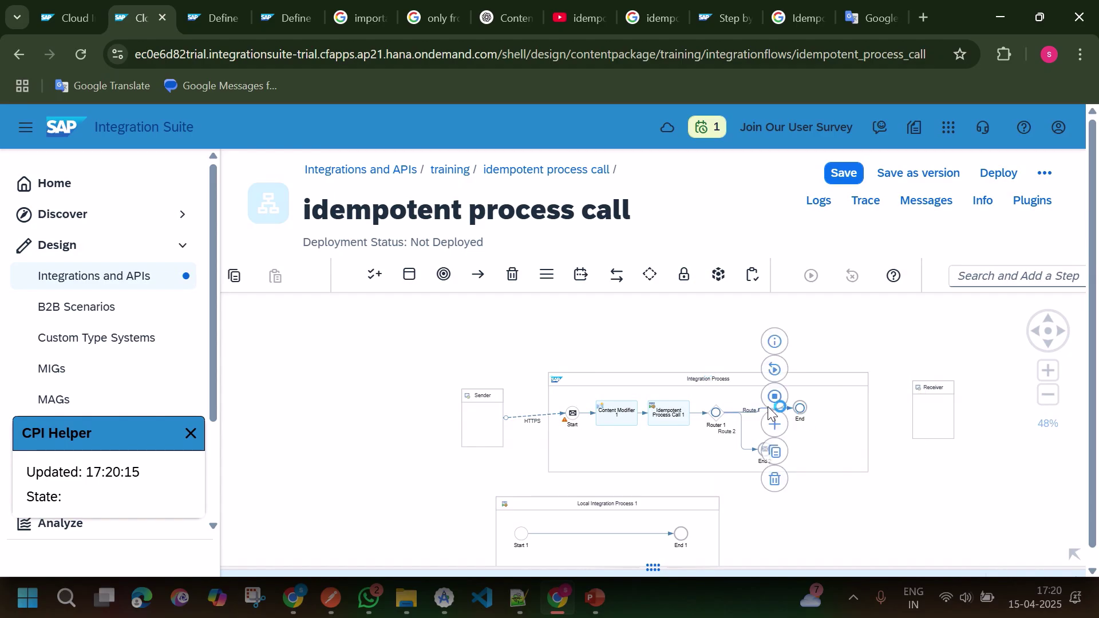
left_click(581, 277)
left_click(578, 344)
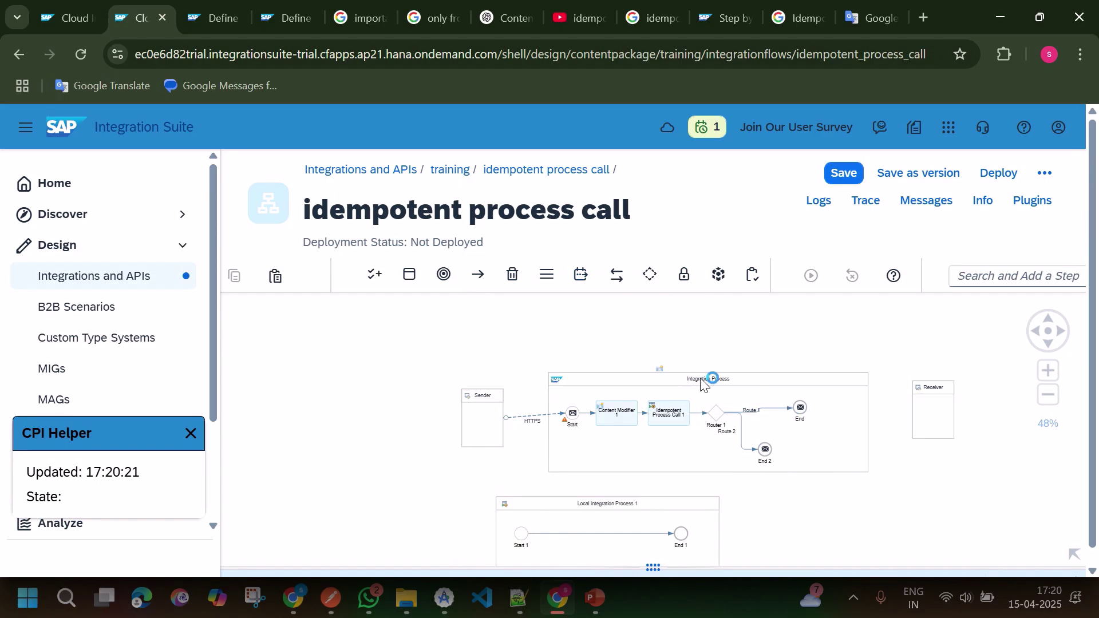
left_click(770, 413)
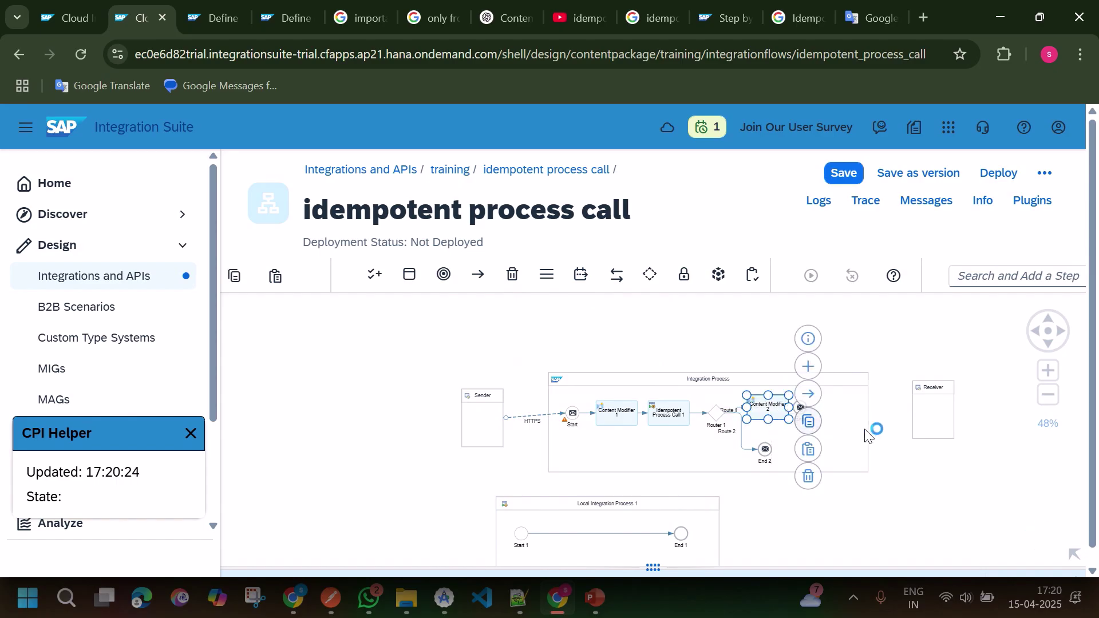
Move the first route's End event and Content Modifier 2 farther right to space them out.
left_click(878, 441)
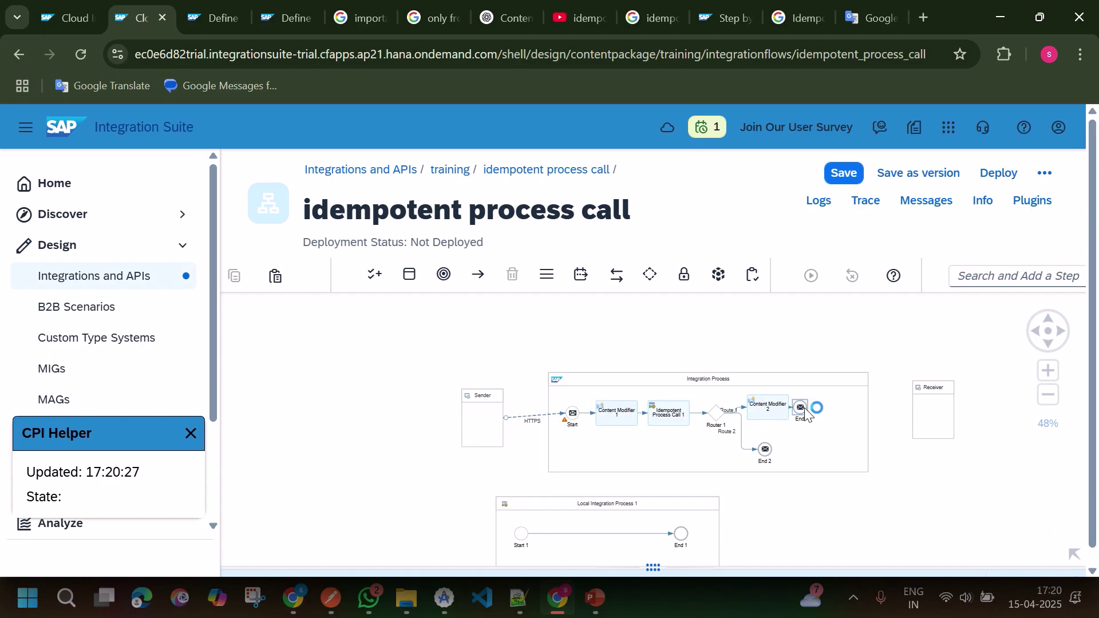
left_click(804, 410)
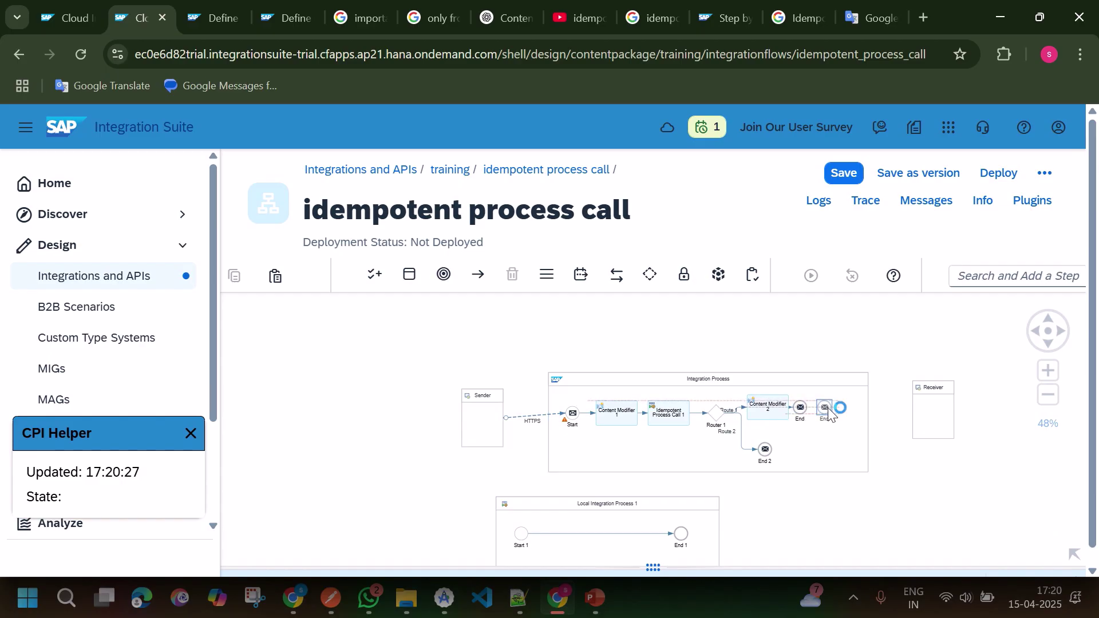
left_click(784, 406)
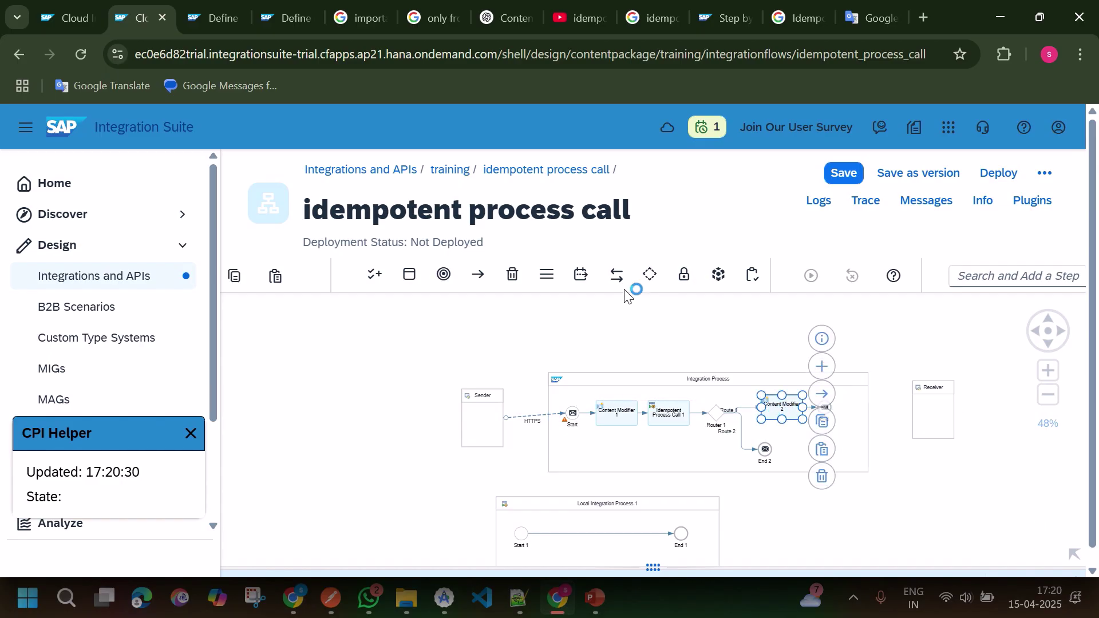
Insert a Content Modifier on the Router's second route before End 2 and move End 2 farther right.
left_click(581, 275)
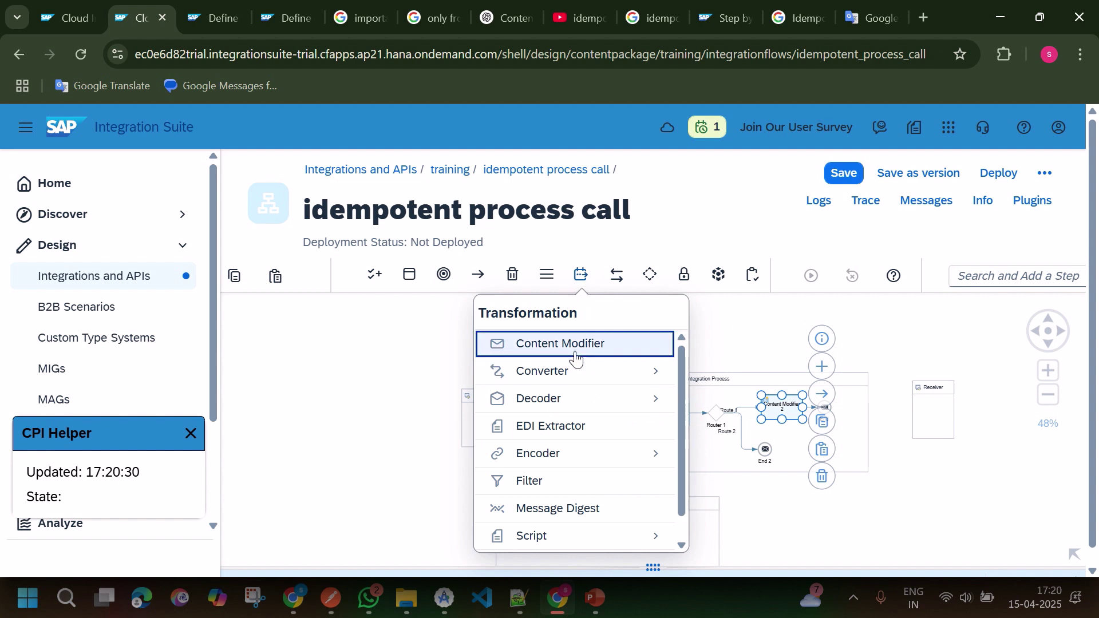
left_click(576, 355)
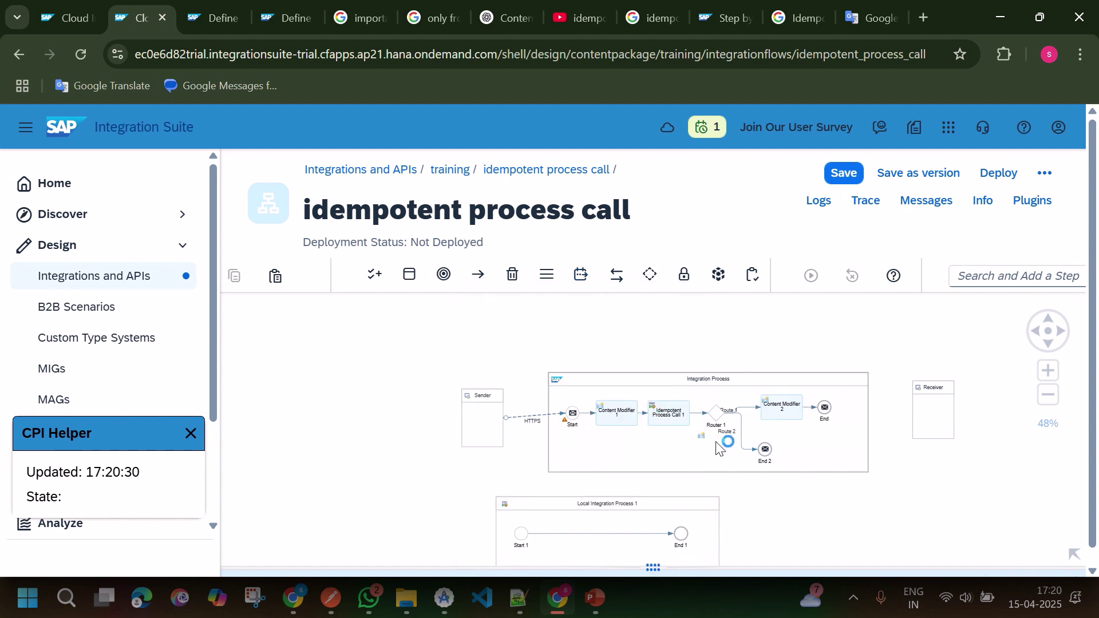
left_click(745, 439)
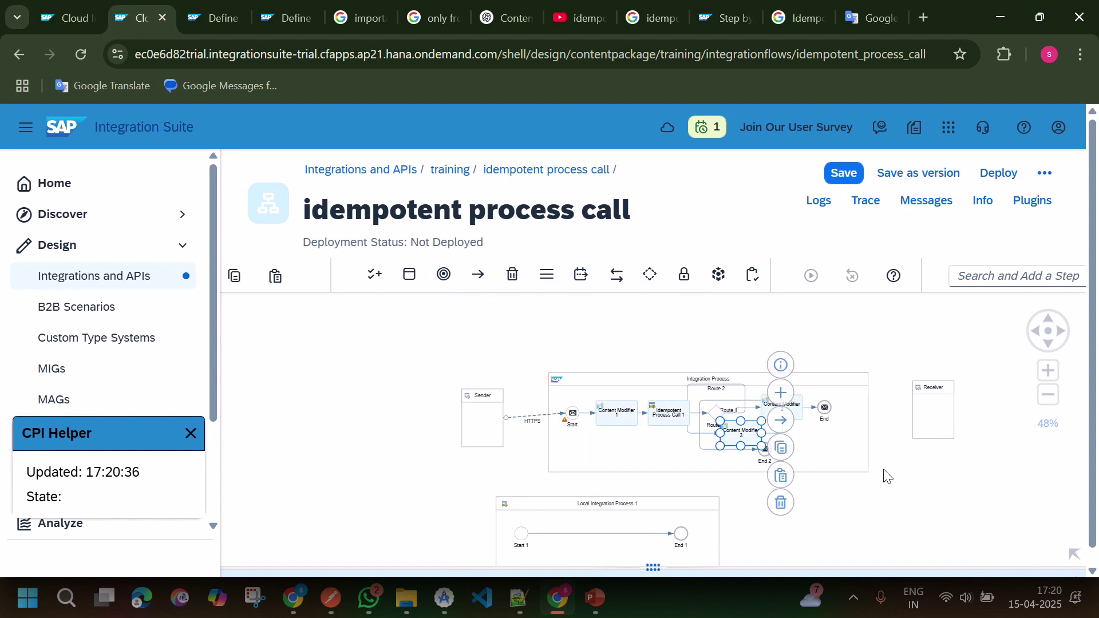
left_click(898, 475)
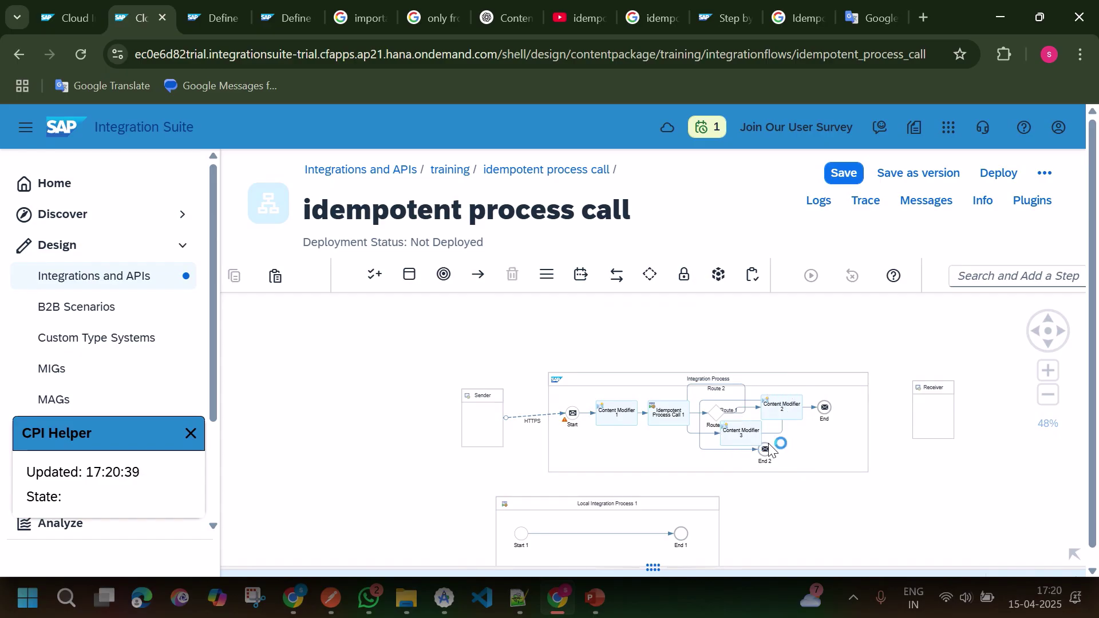
left_click_drag(766, 452, 818, 453)
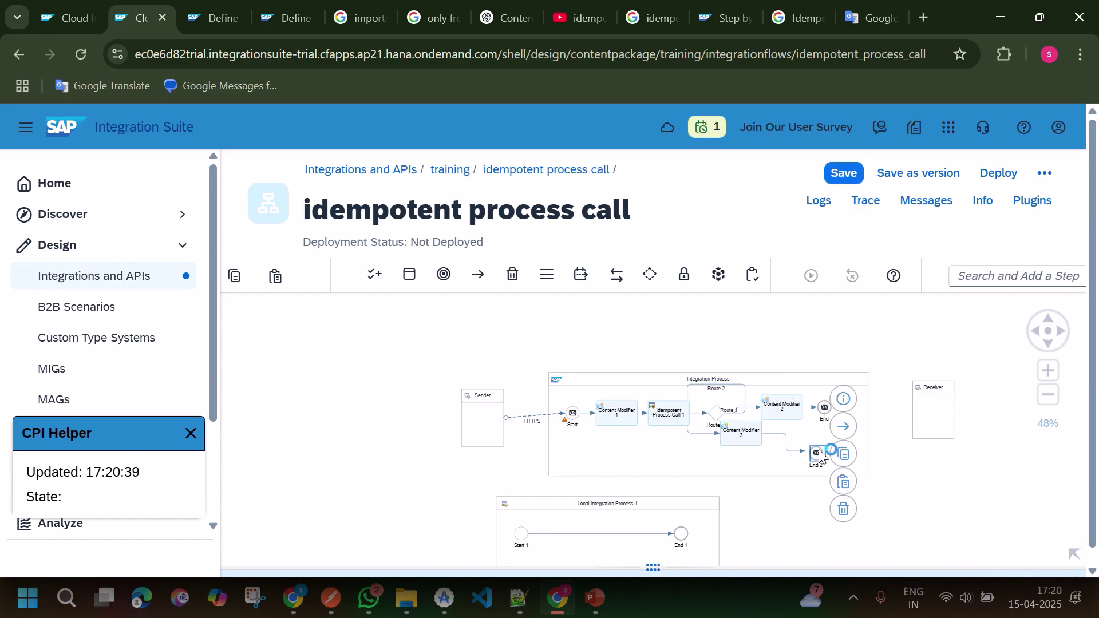
Delete the looping Route 2 connection and move Content Modifier 3 down level with End 2.
left_click(744, 410)
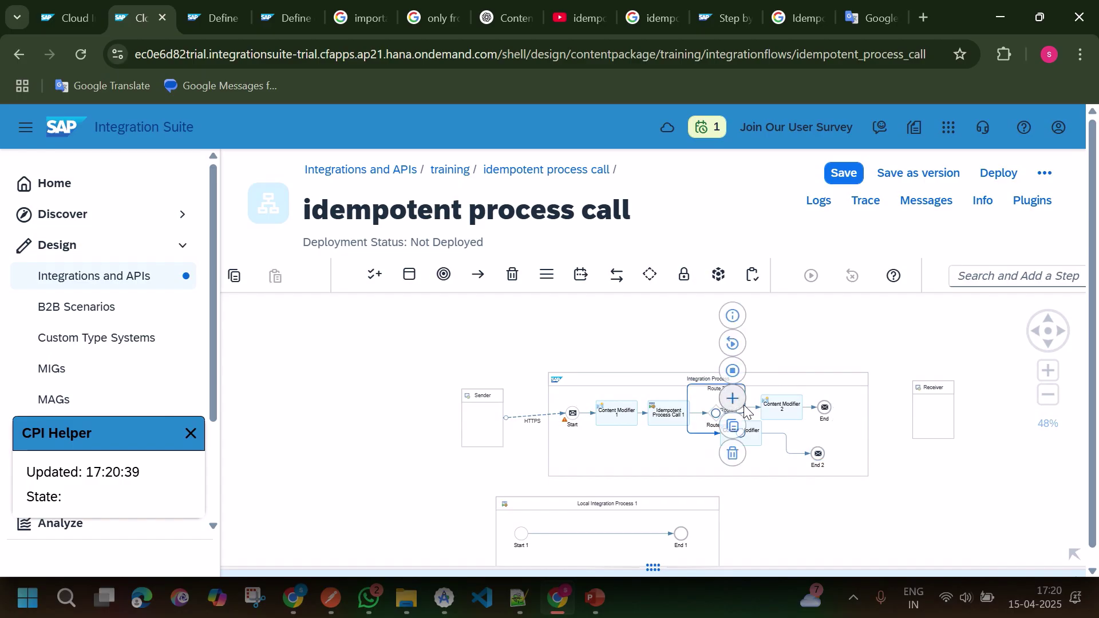
left_click(735, 455)
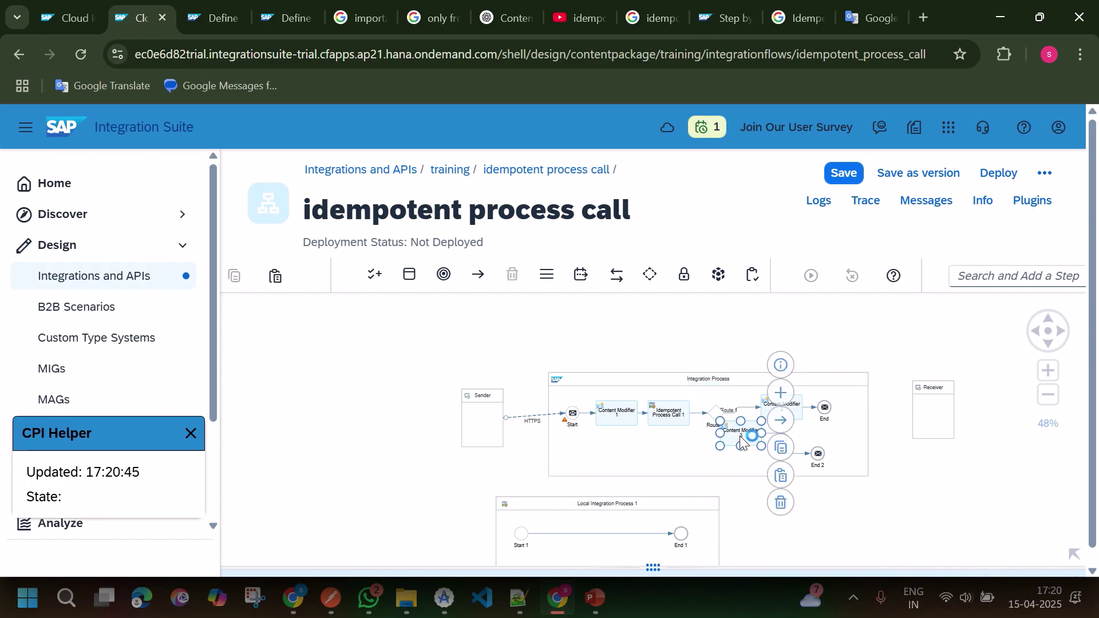
left_click_drag(738, 456, 743, 459)
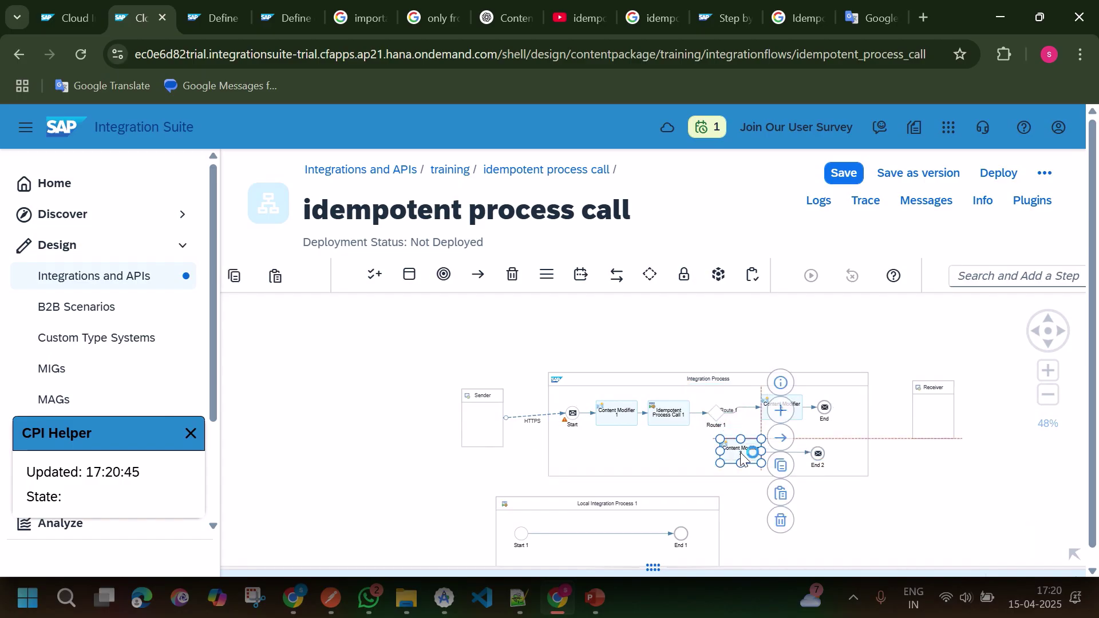
left_click(912, 469)
Connect the Router to Content Modifier 3 and shift that modifier right, closer to End 2.
left_click(717, 419)
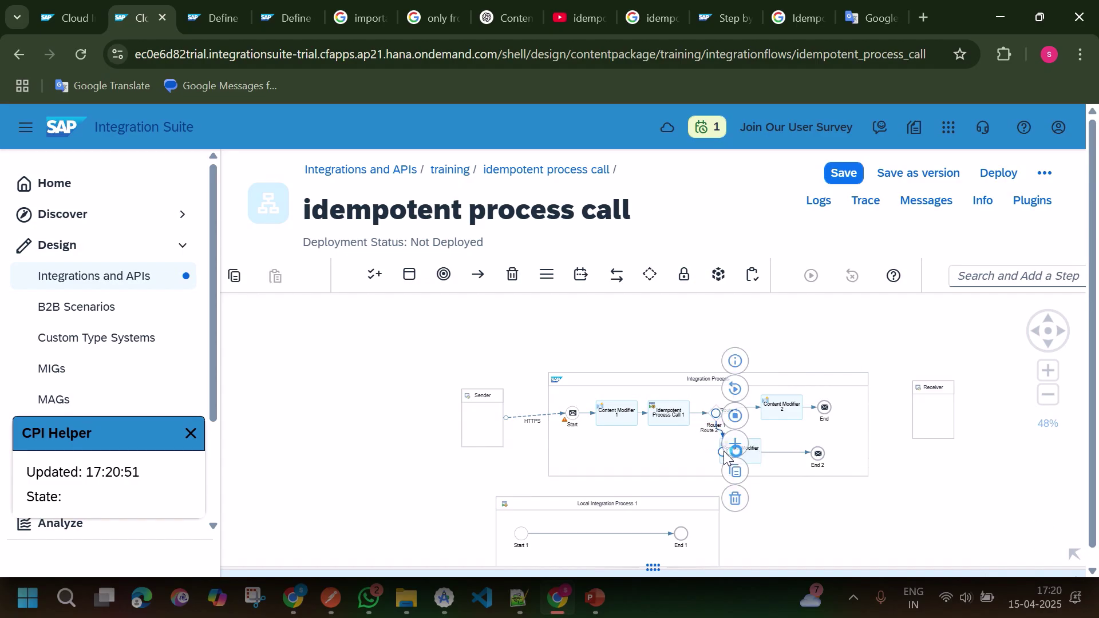
left_click(884, 491)
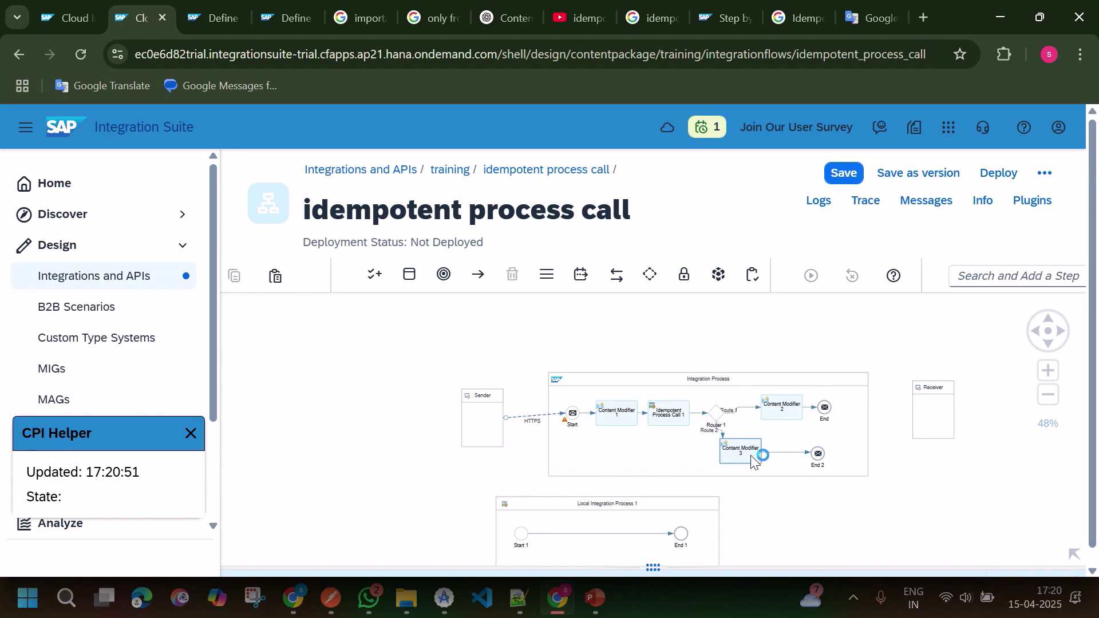
left_click_drag(751, 460, 776, 463)
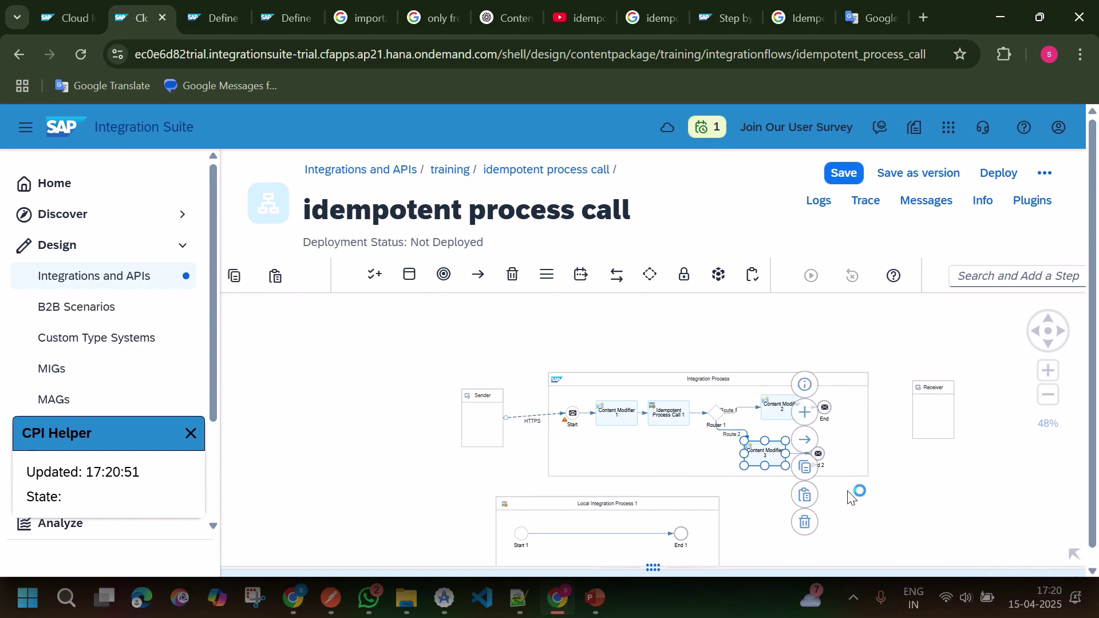
left_click(922, 501)
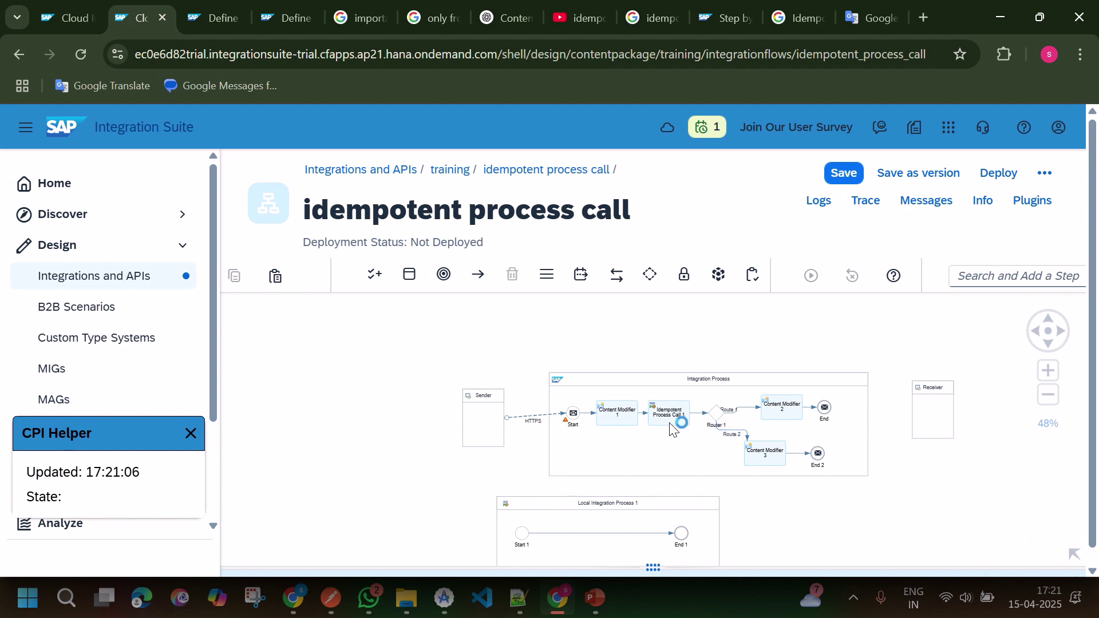
Open the processing settings of Route 2 and set its expression type to Non-XML.
left_click(732, 436)
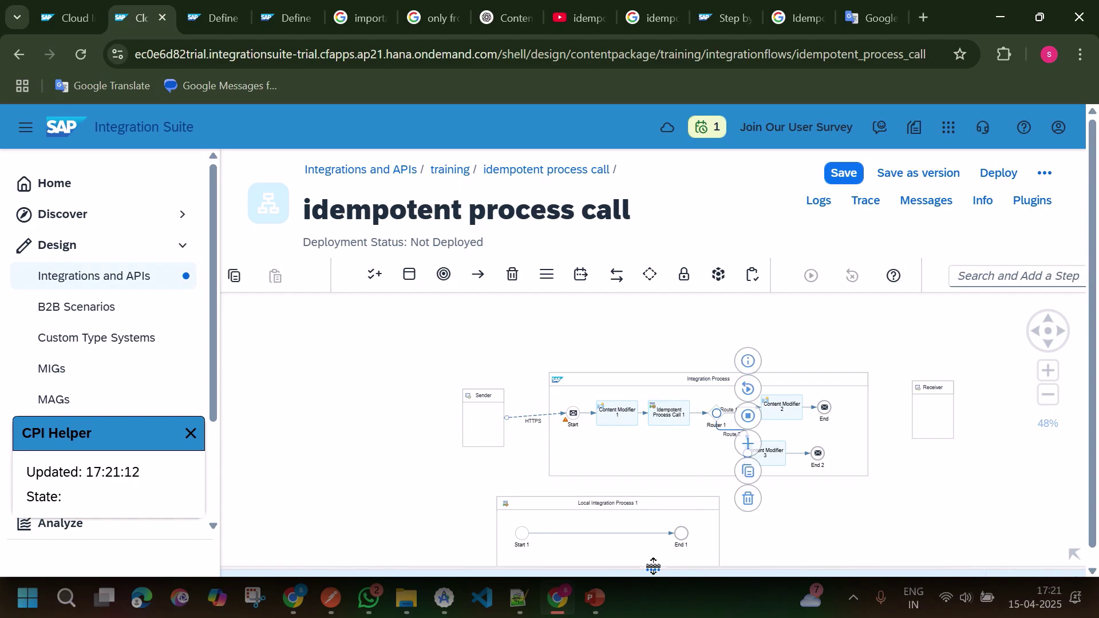
left_click_drag(653, 567, 643, 375)
left_click(383, 439)
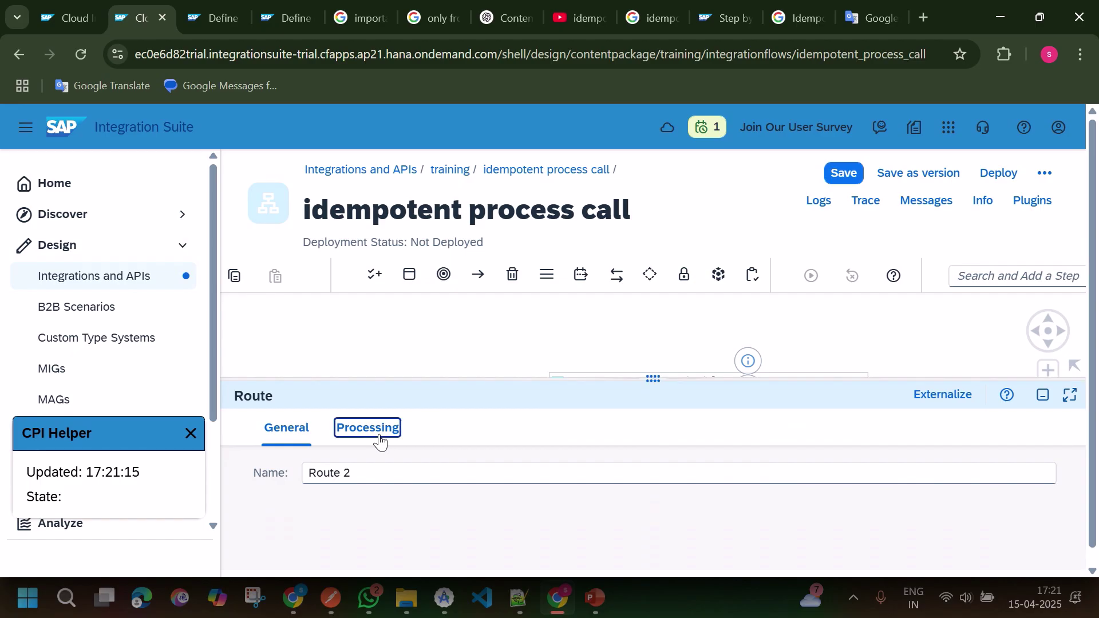
left_click(440, 475)
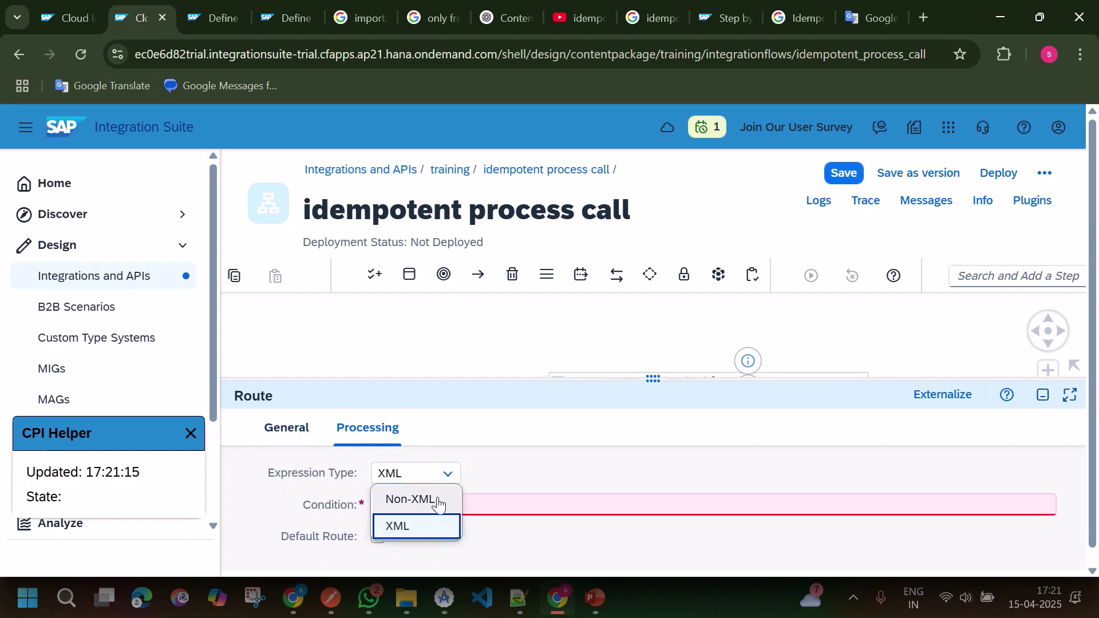
left_click(435, 507)
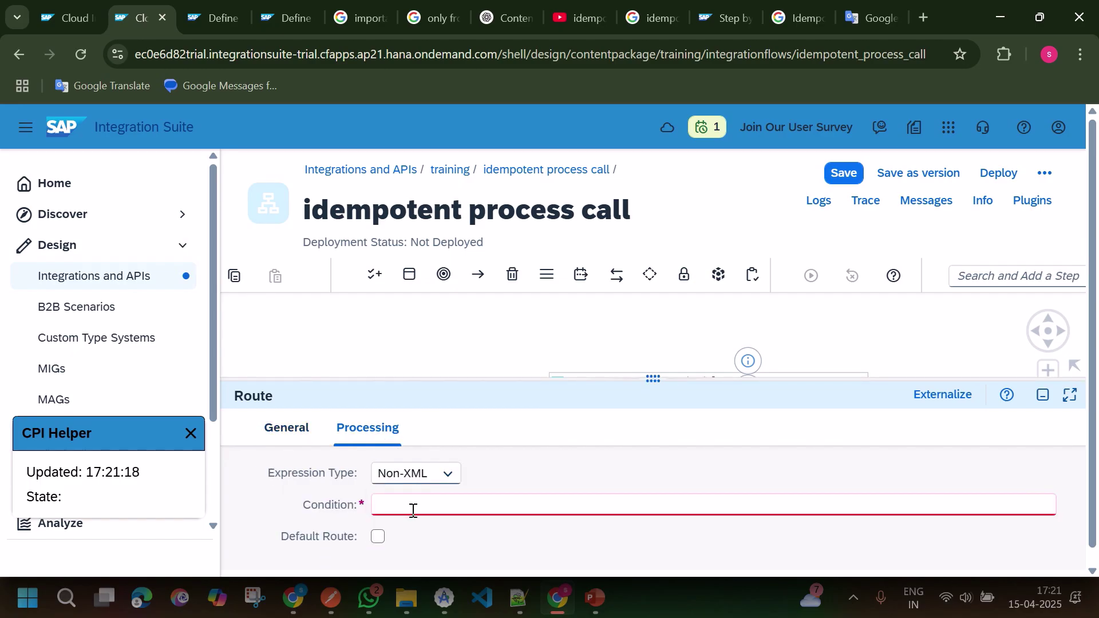
Copy ${header.CamelDuplicateMessage} from the note in Notepad++ and paste it as the condition of Route 2.
left_click(413, 510)
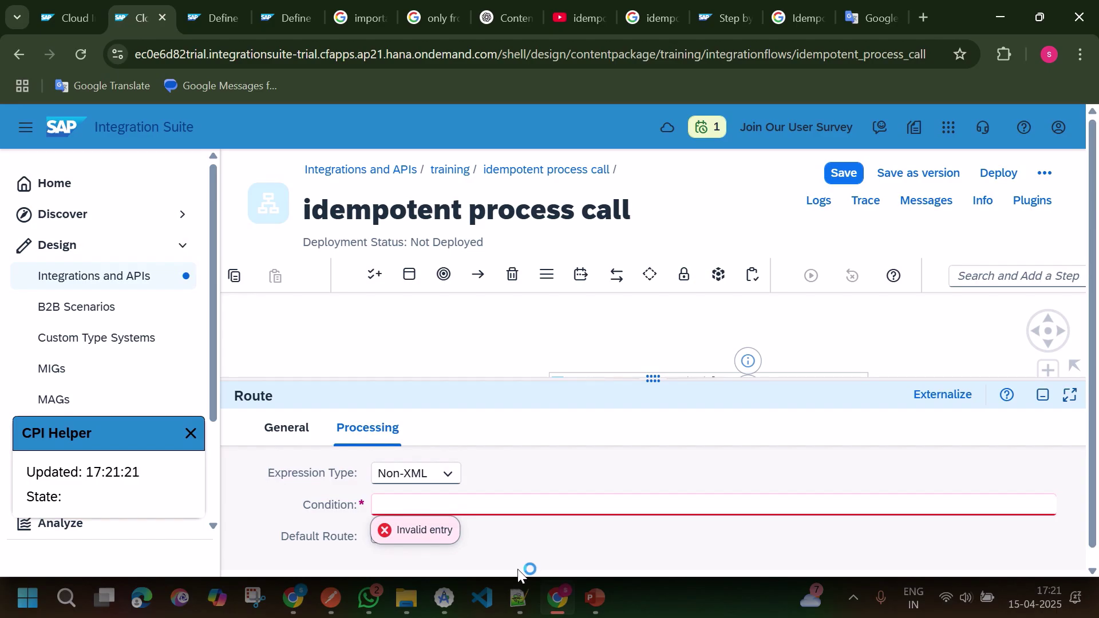
key("alt+Tab")
key("alt+Tab")
mouse_move(450, 616)
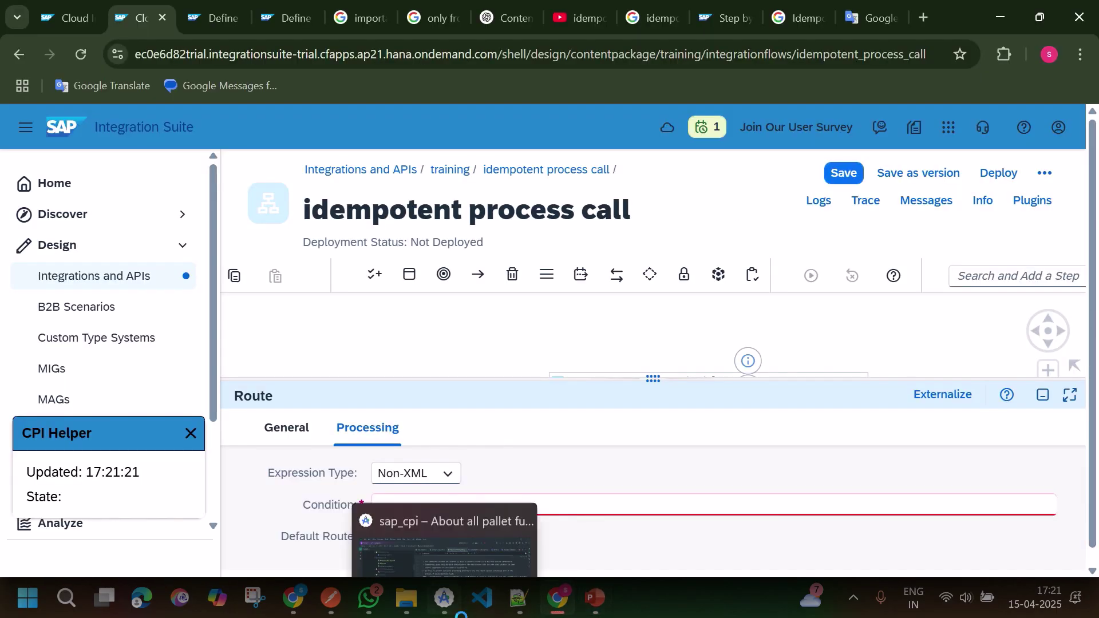
left_click(515, 611)
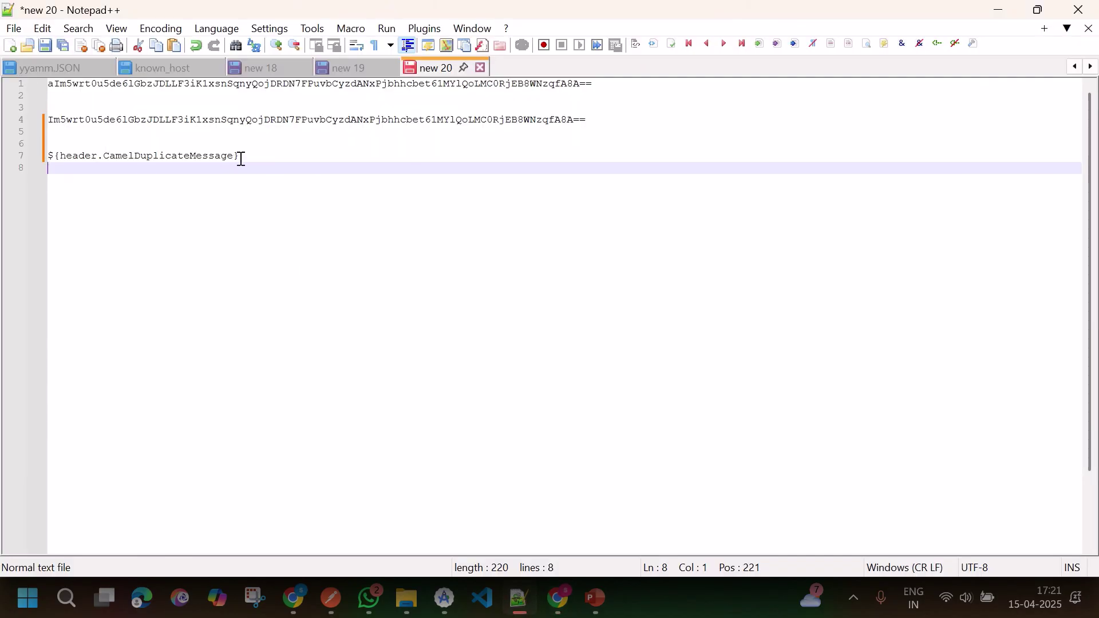
left_click_drag(241, 158, 45, 153)
key("ctrl+c")
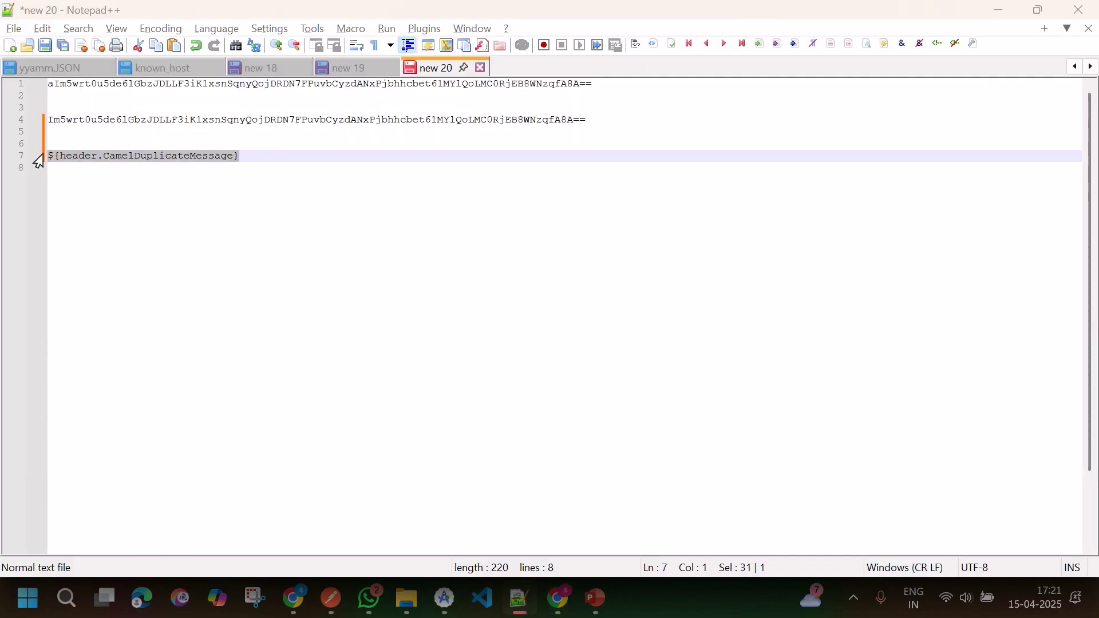
key("alt+Tab")
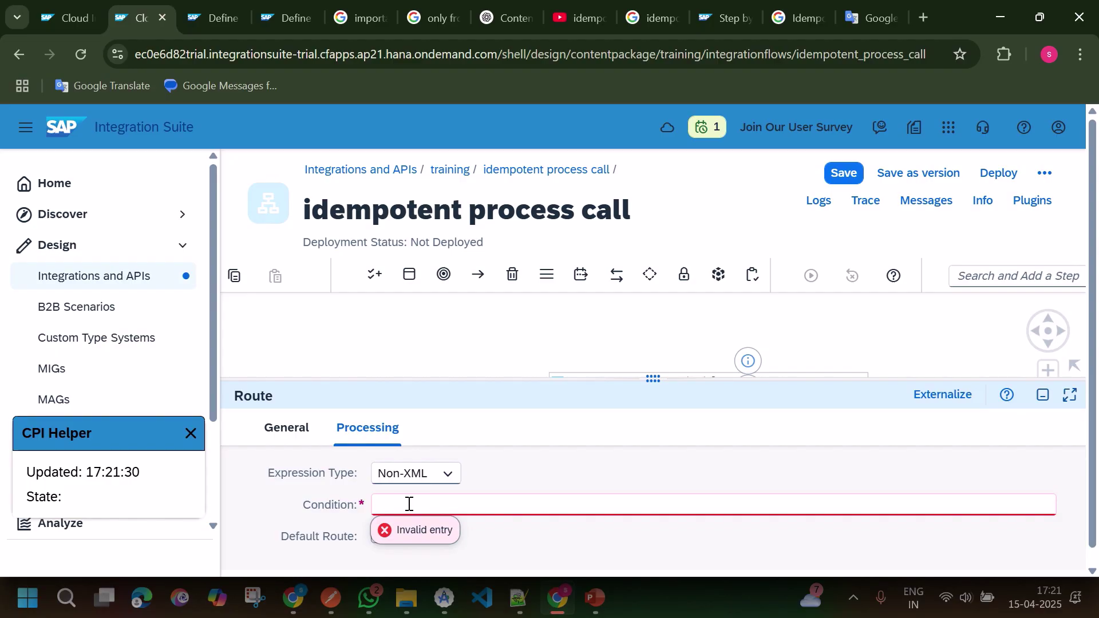
key("ctrl+v")
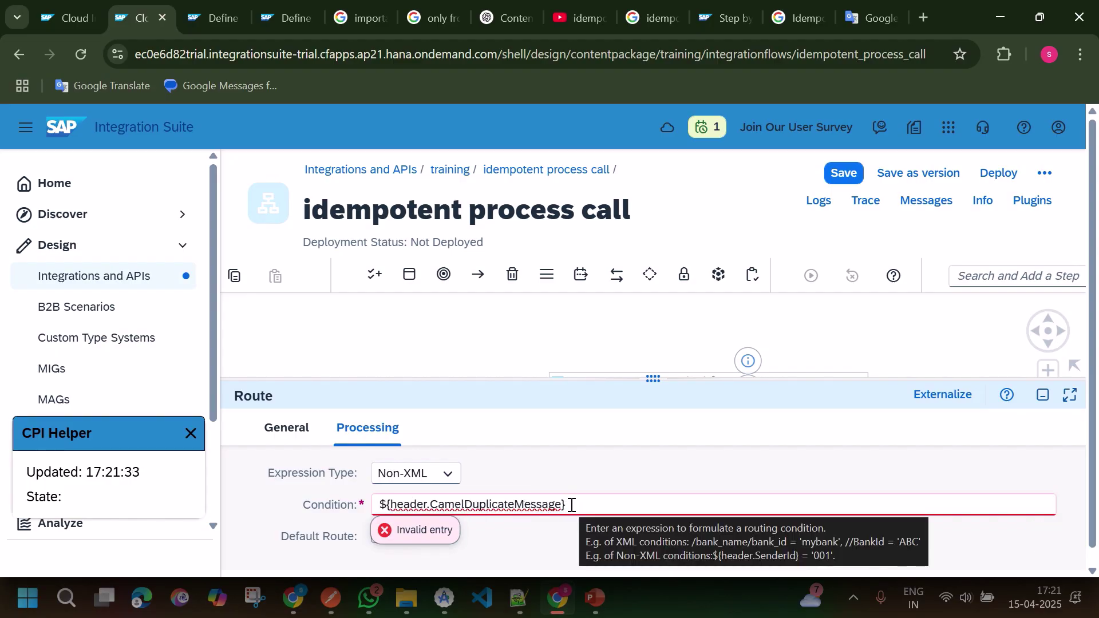
Complete the Route 2 condition as ${header.CamelDuplicateMessage} = 'true' and save the integration flow.
left_click_drag(648, 378, 648, 313)
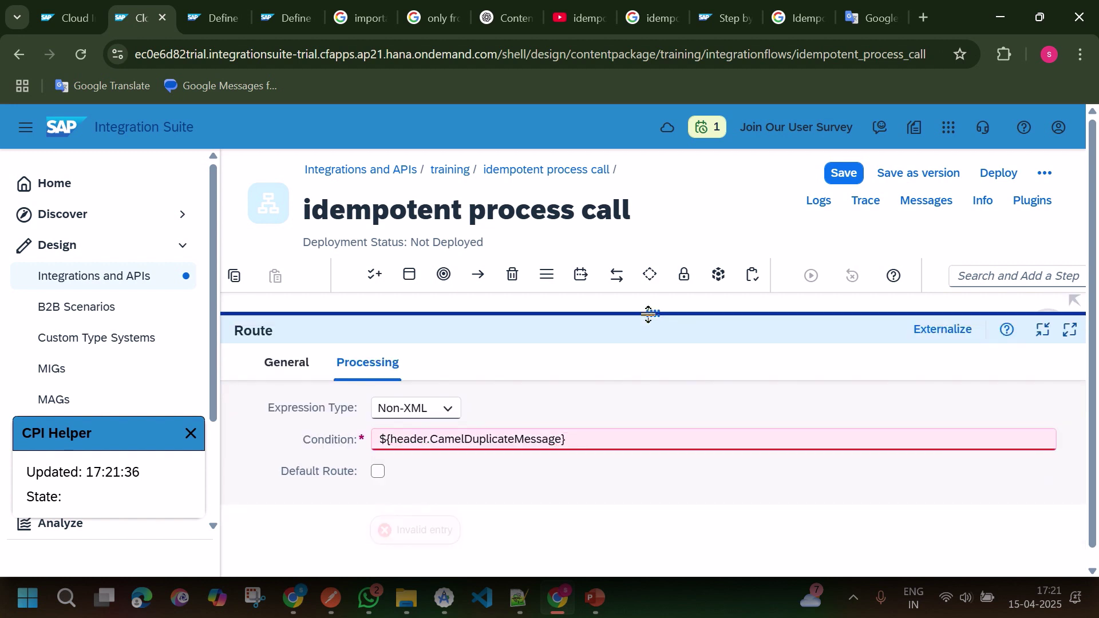
left_click(592, 446)
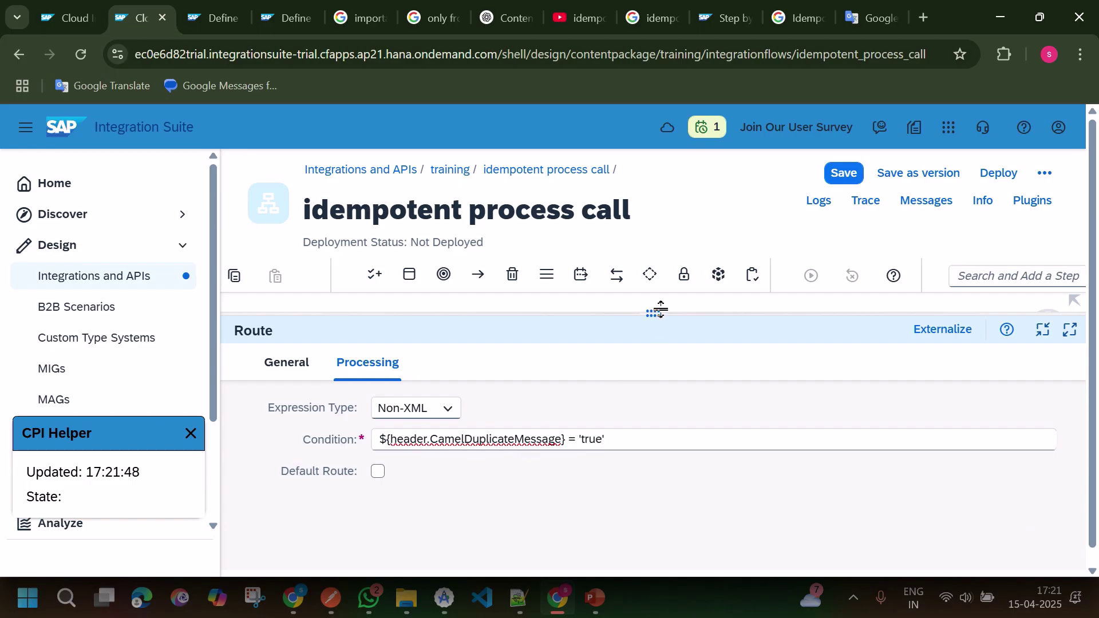
left_click_drag(661, 309, 653, 473)
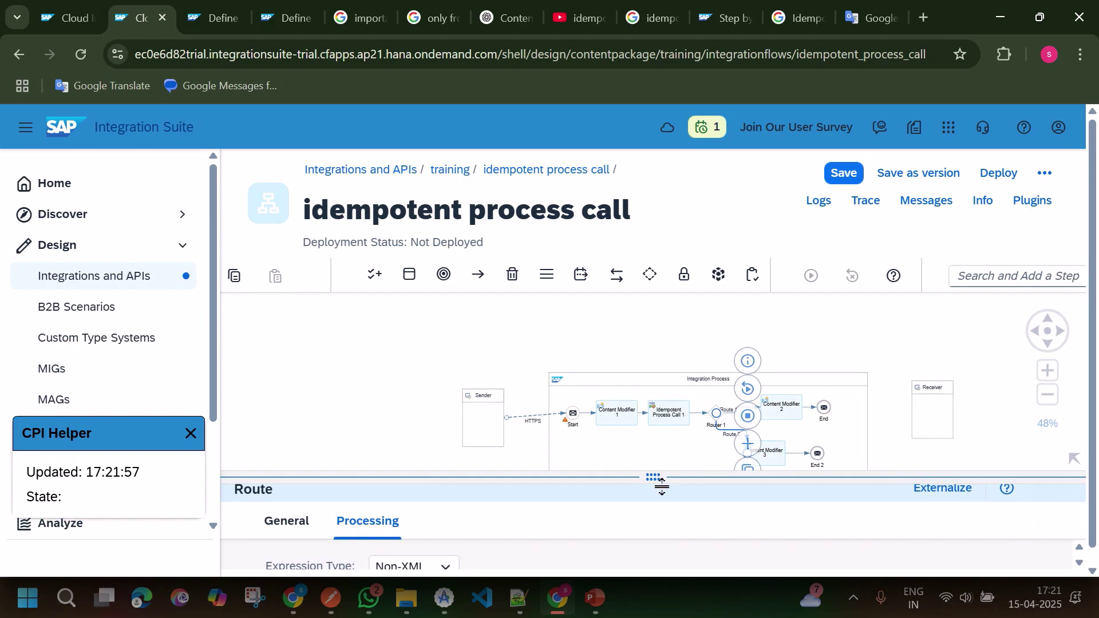
left_click_drag(661, 485, 674, 531)
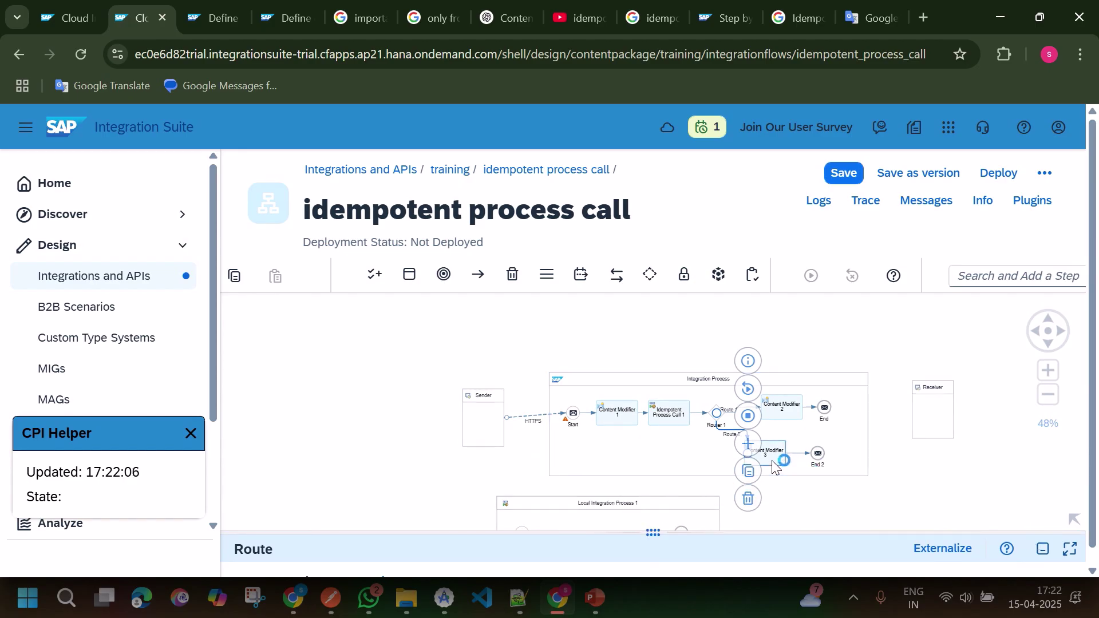
left_click(843, 173)
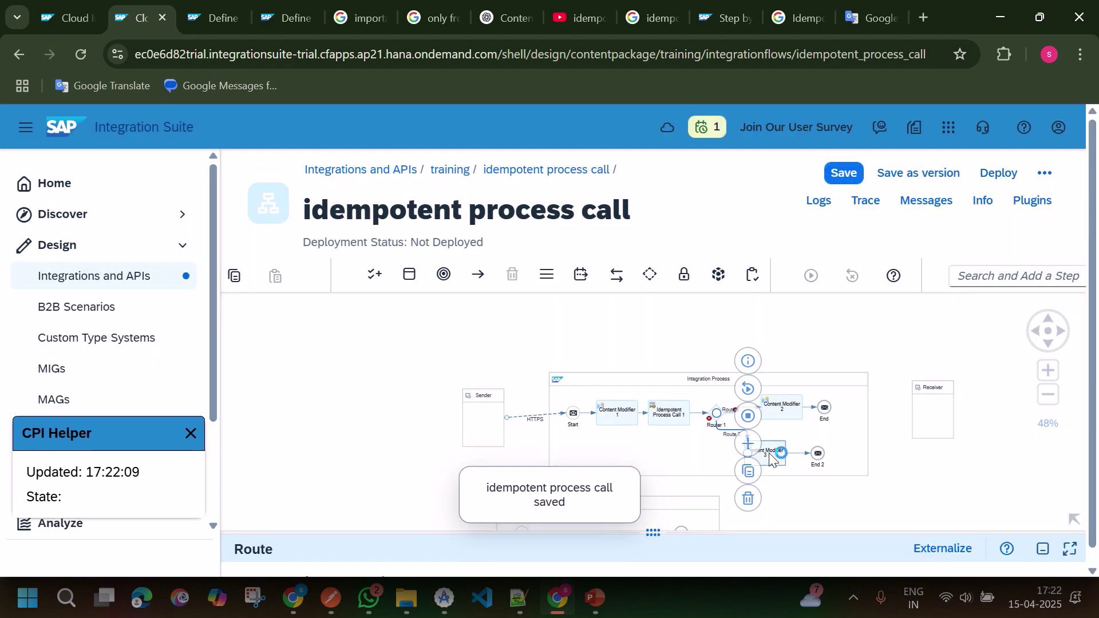
Open the processing settings of Route 1 to review them and save the integration flow.
left_click_drag(652, 531, 652, 510)
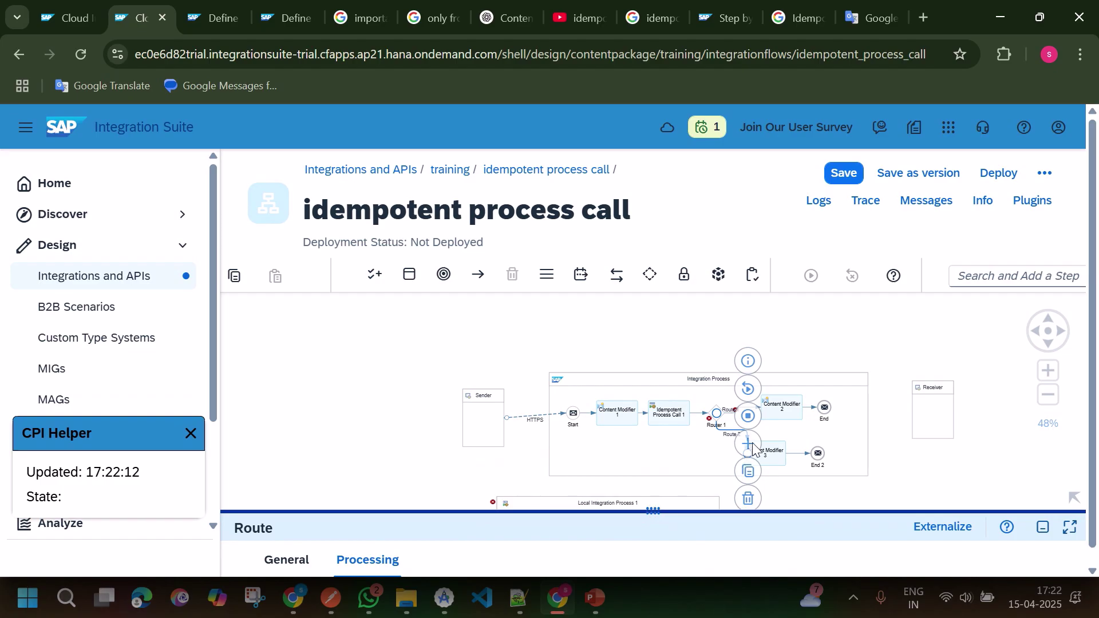
left_click(727, 419)
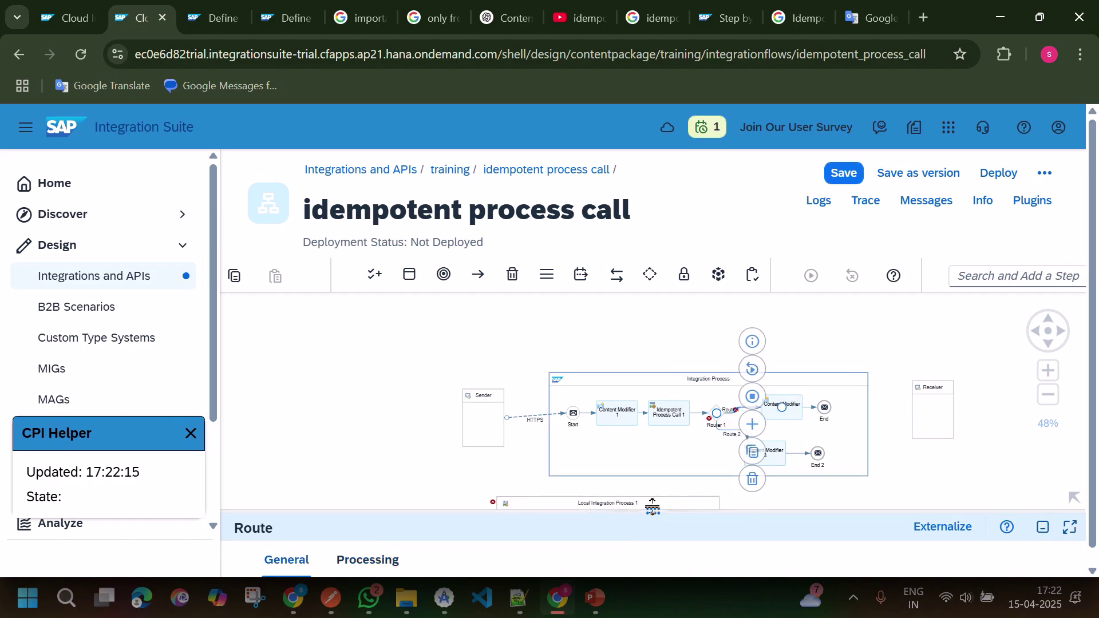
left_click_drag(652, 510, 654, 353)
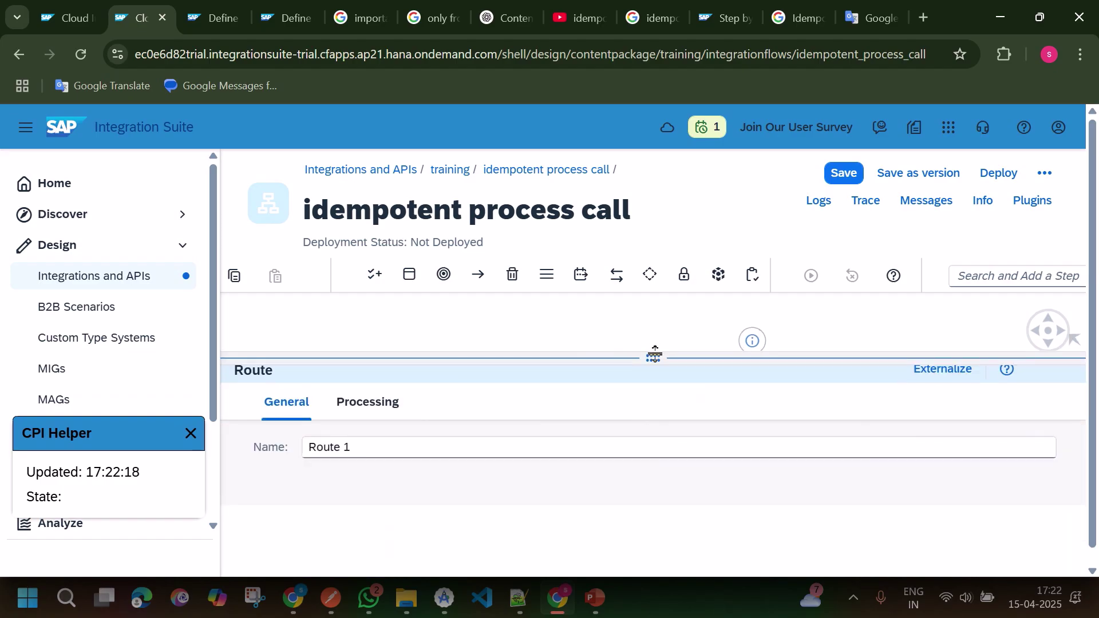
left_click(394, 415)
left_click_drag(652, 355, 654, 508)
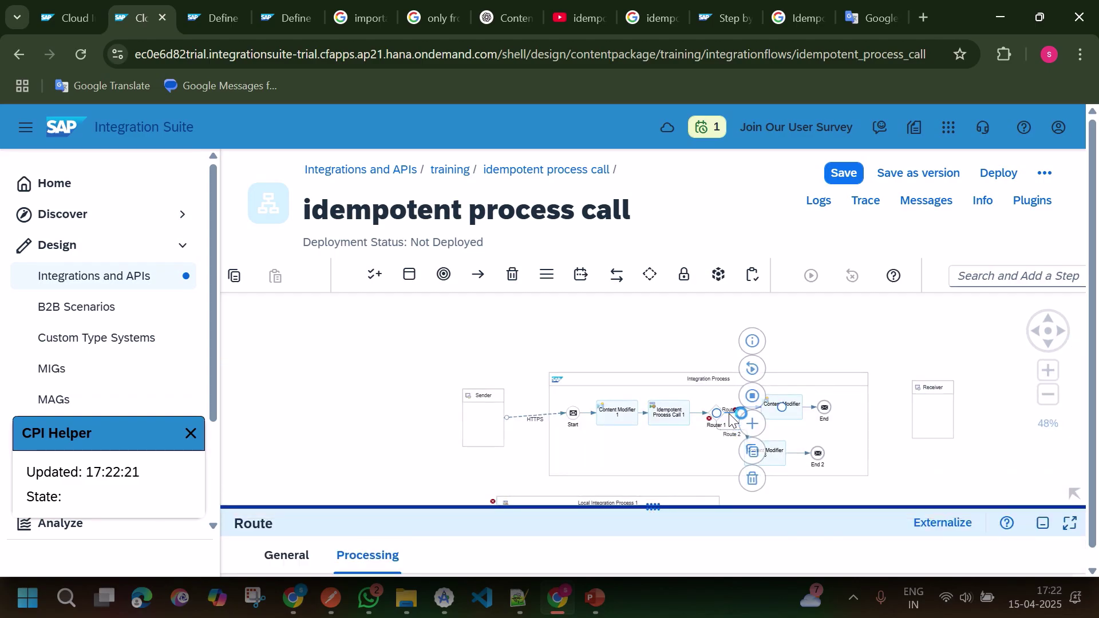
left_click_drag(649, 509, 697, 582)
left_click(380, 466)
left_click(844, 174)
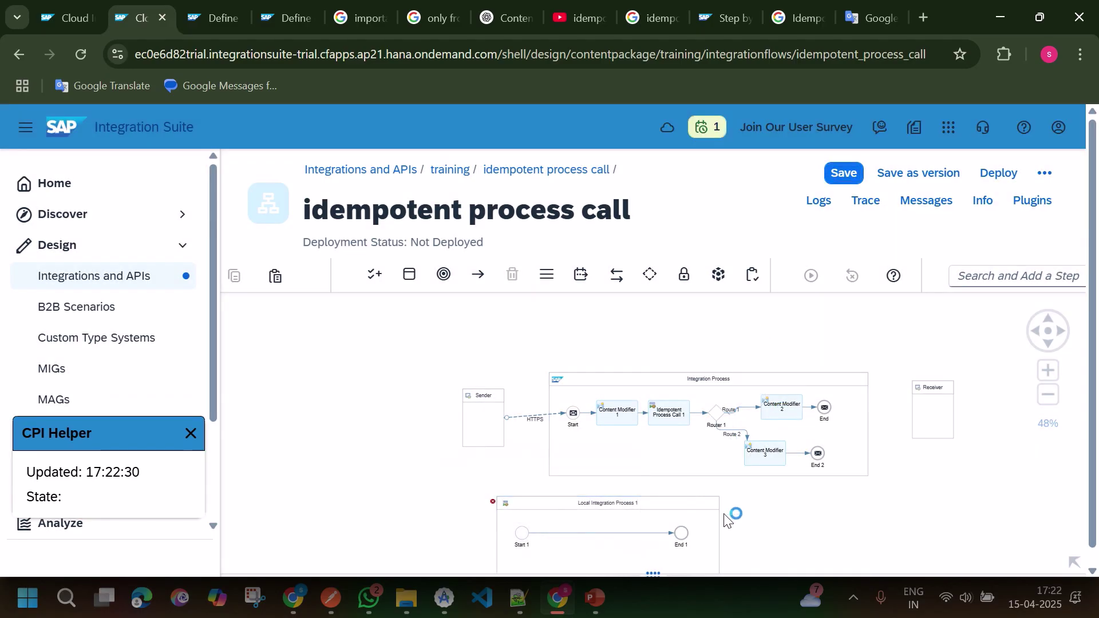
Enter ${header.CamelDuplicateMessage} and, on a second line, router 2 as the message body of Content Modifier 3.
left_click(758, 453)
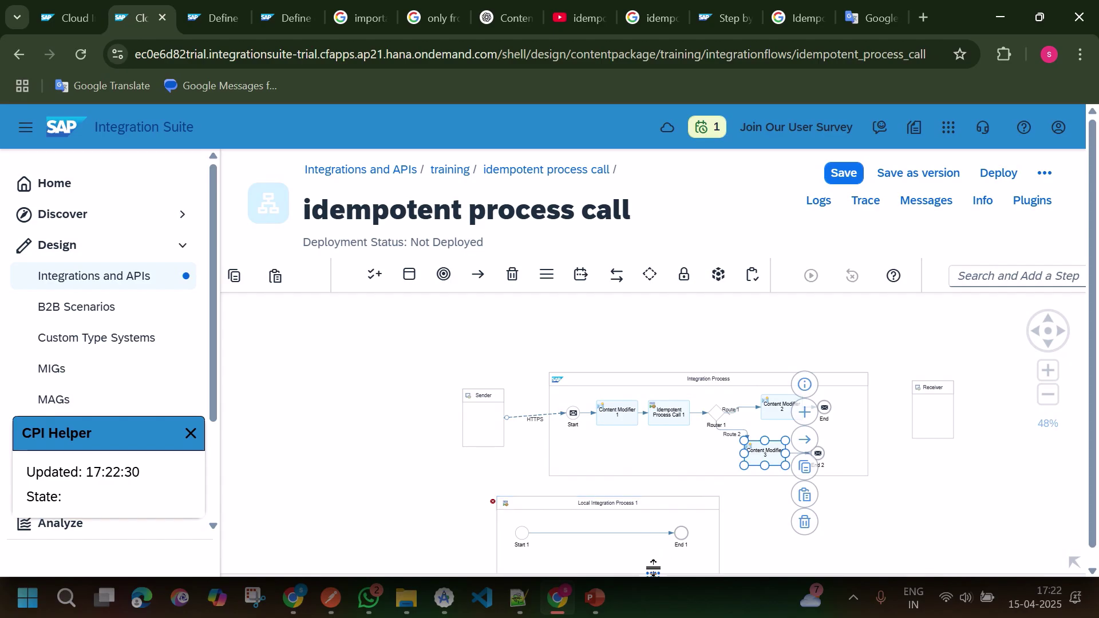
left_click_drag(653, 566, 670, 344)
left_click(618, 397)
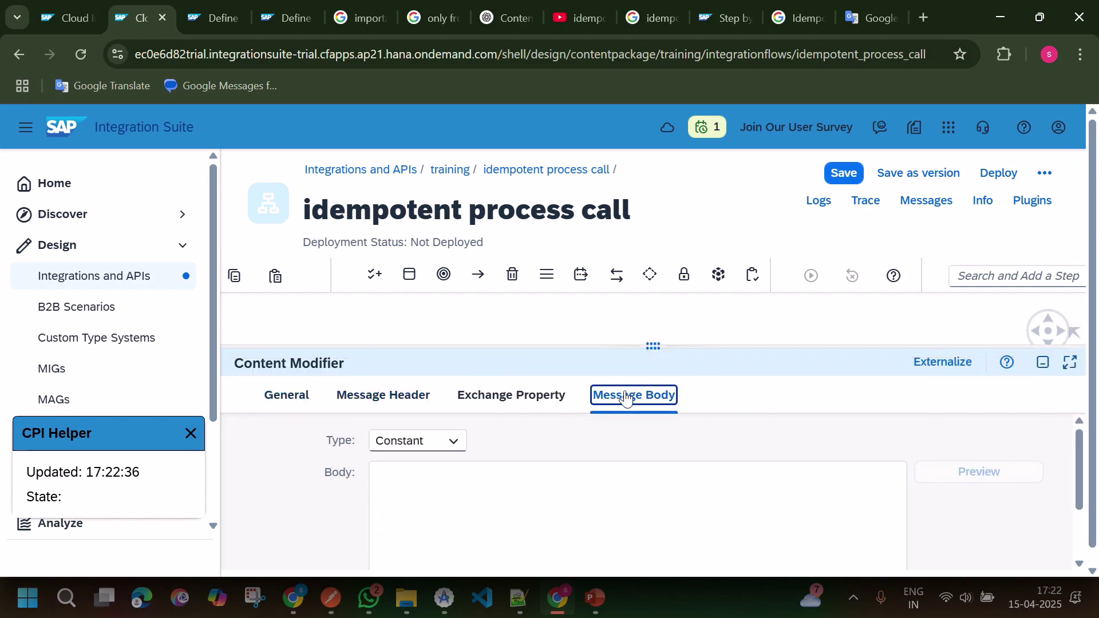
left_click(516, 487)
key("ctrl+v")
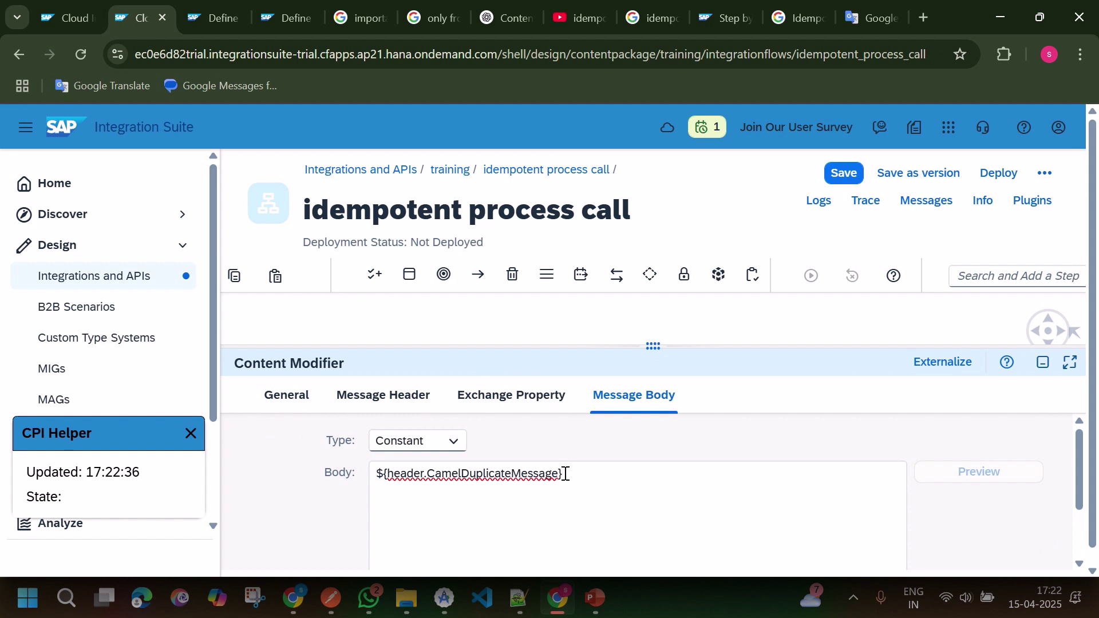
key("Return")
type("uter")
left_click_drag(649, 349, 653, 388)
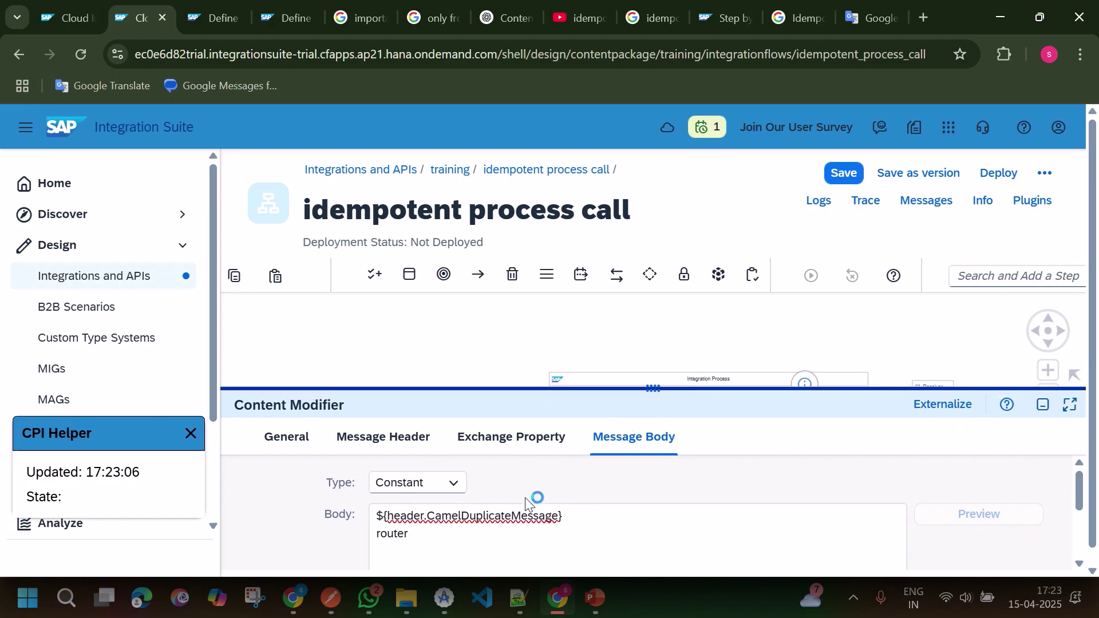
left_click(492, 531)
type("2")
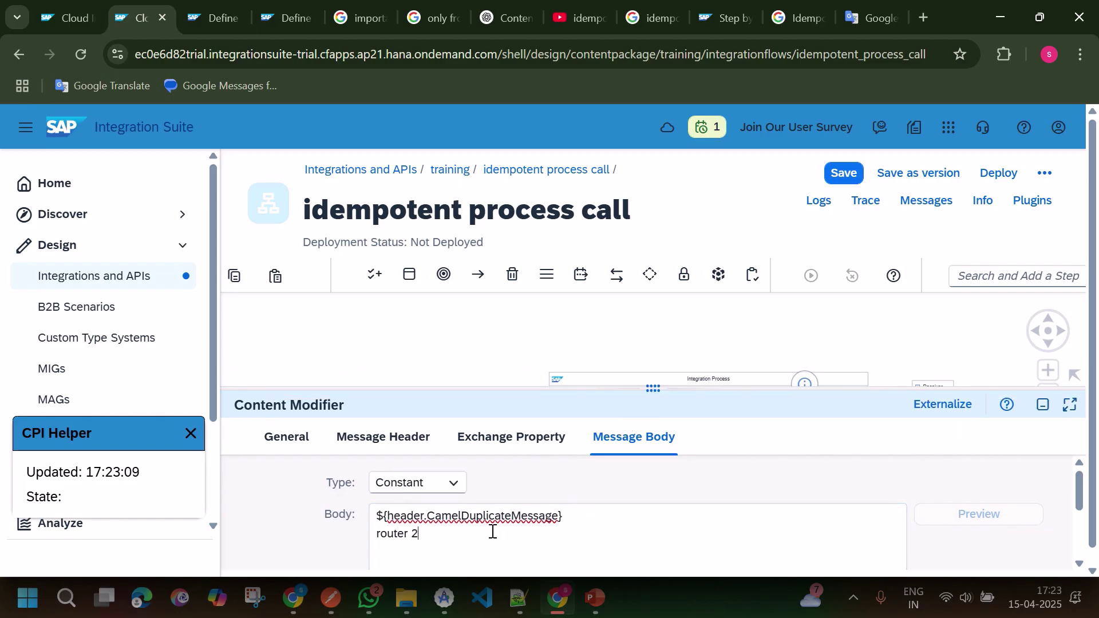
Set the message body type of Content Modifier 3 to Expression and select its whole body text for copying.
mouse_move(637, 390)
left_mouse_down()
mouse_move(623, 501)
mouse_move(635, 392)
left_mouse_up()
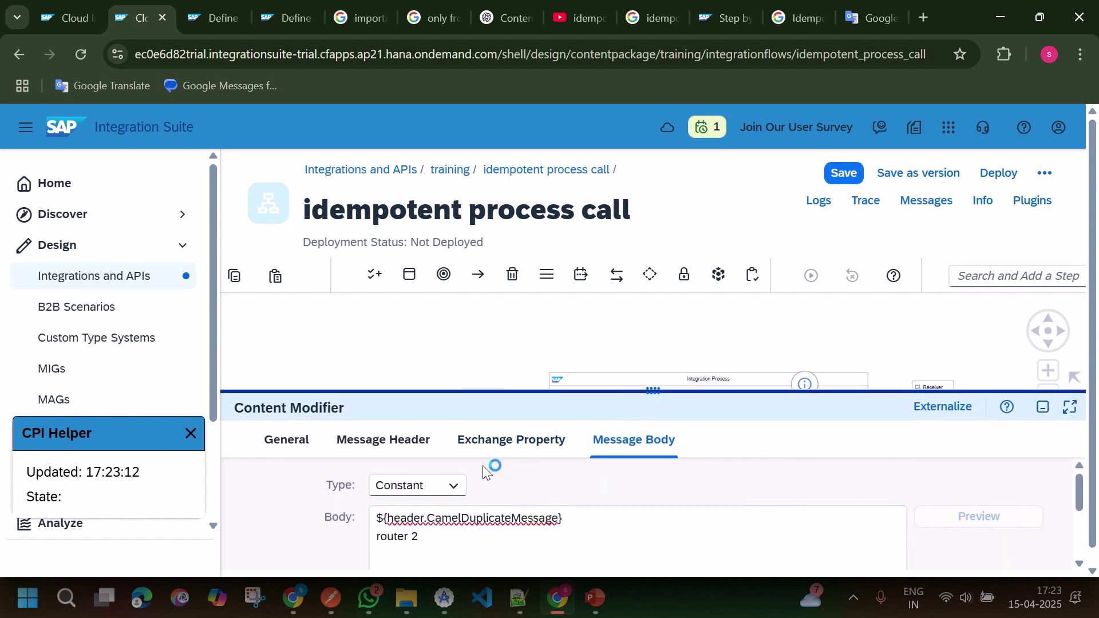
left_click(452, 490)
left_click(443, 535)
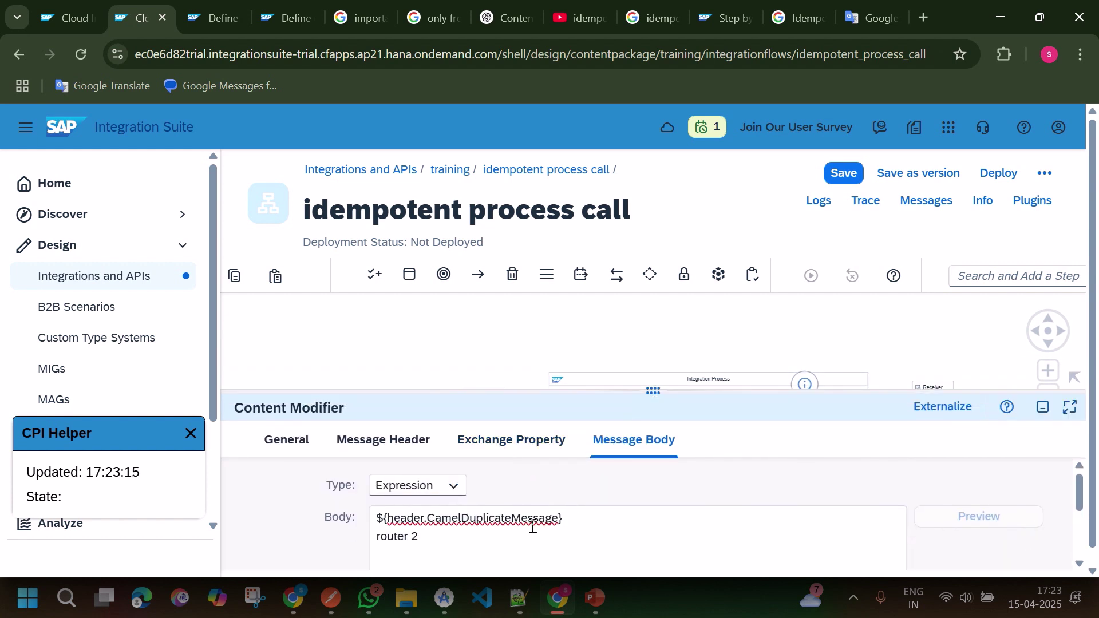
left_click_drag(439, 545, 387, 518)
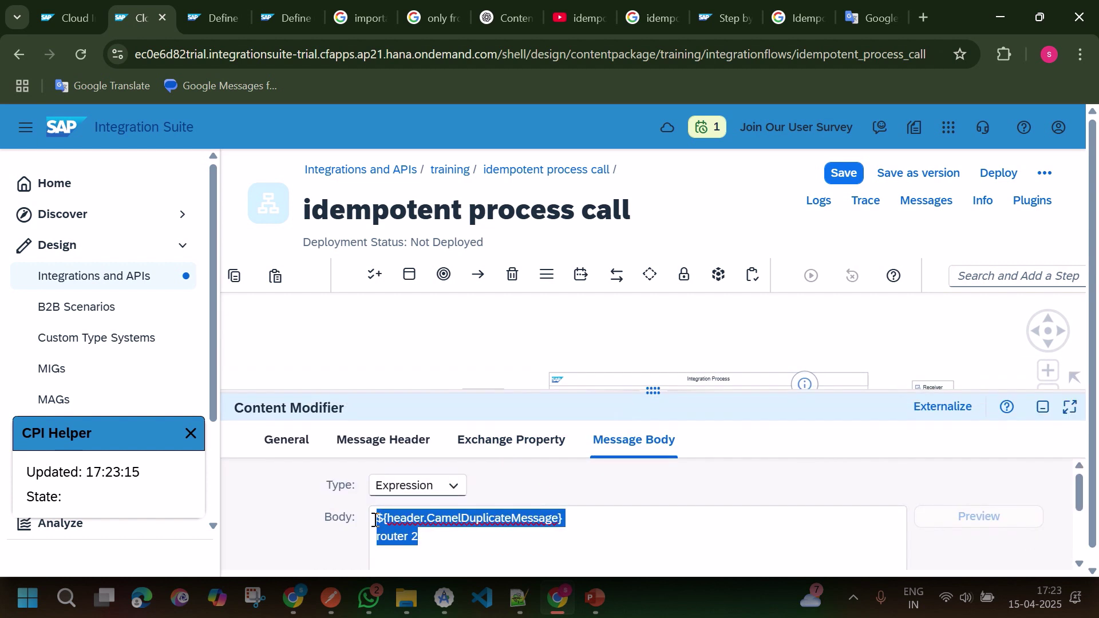
Fill the message body of Content Modifier 2 with ${header.CamelDuplicateMessage} and router 1 on separate lines, and set its type to Expression.
left_click_drag(656, 392, 658, 480)
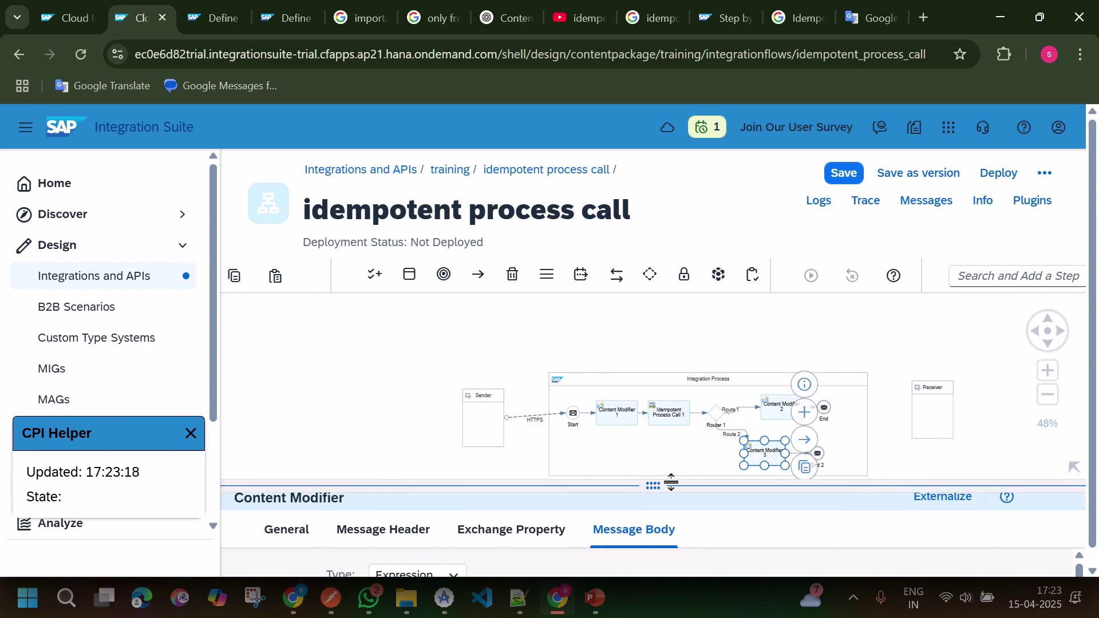
left_click(777, 416)
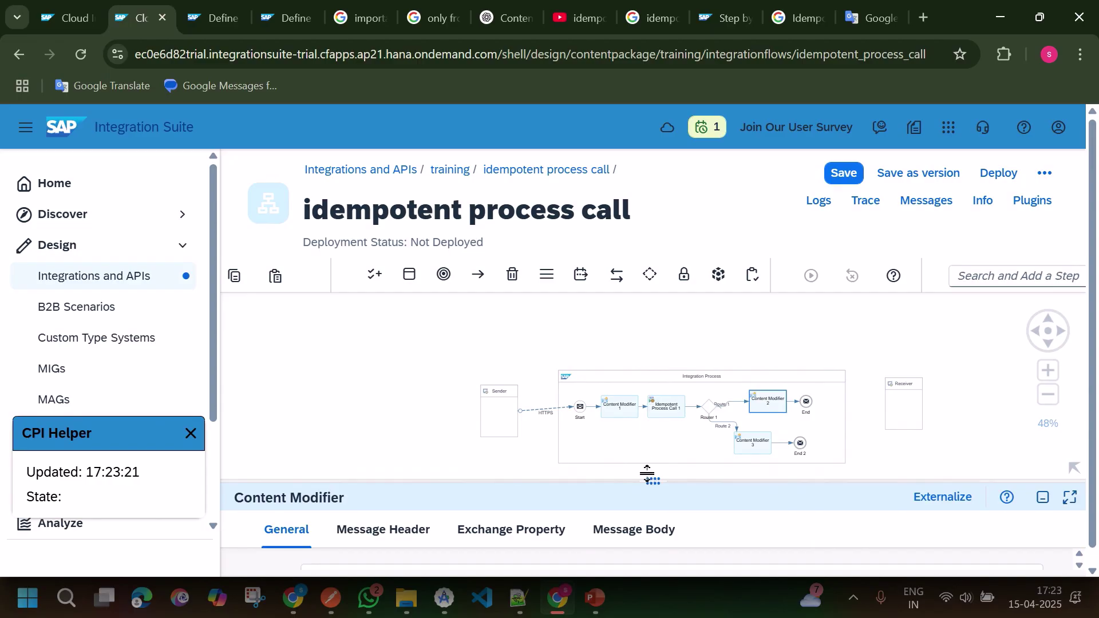
left_click_drag(650, 478, 647, 293)
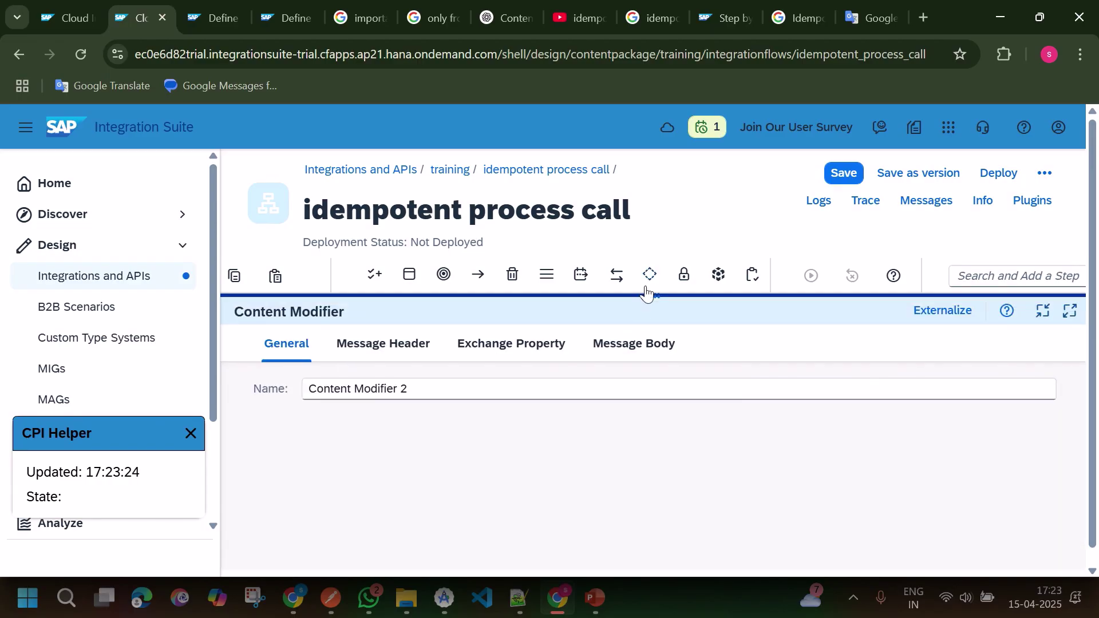
left_click(634, 344)
left_click(460, 425)
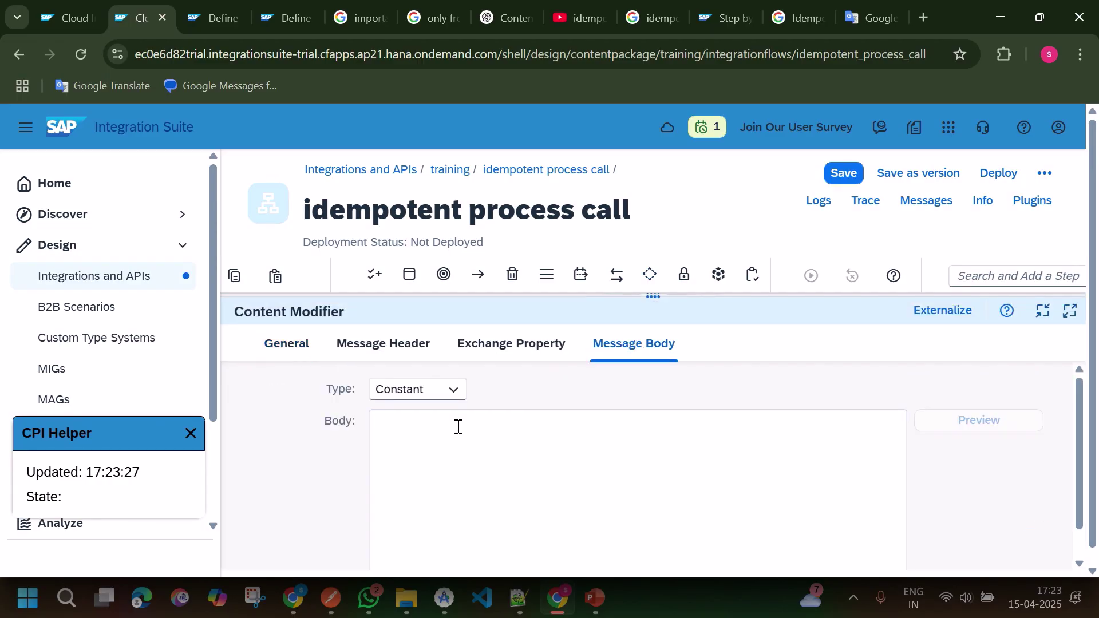
type("${header.CamelDuplicateMessage} router 2")
left_click(451, 391)
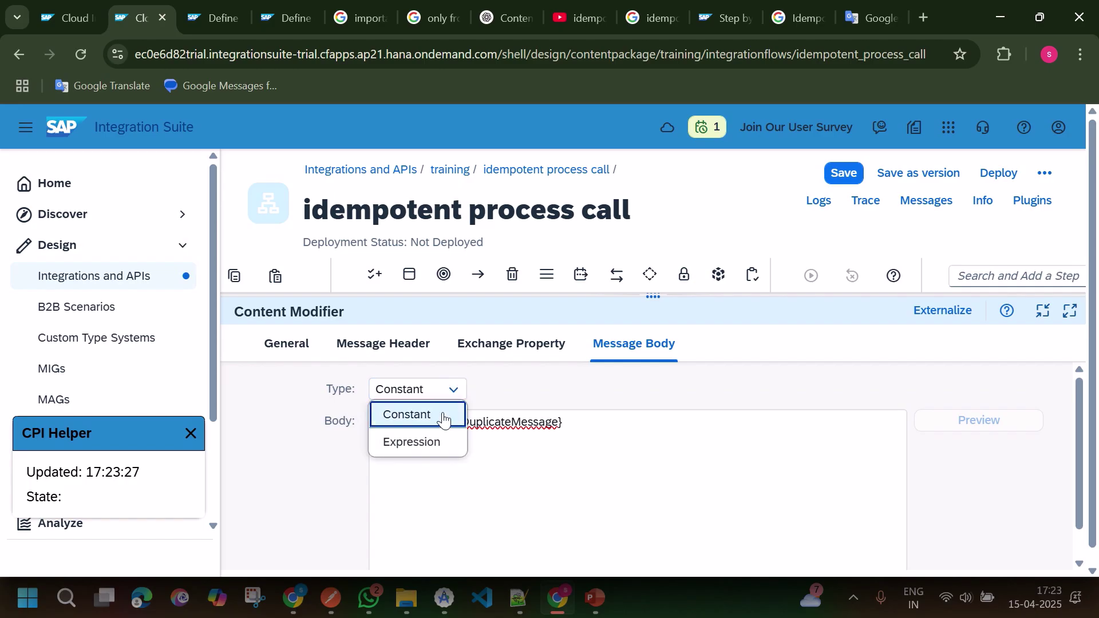
left_click(433, 443)
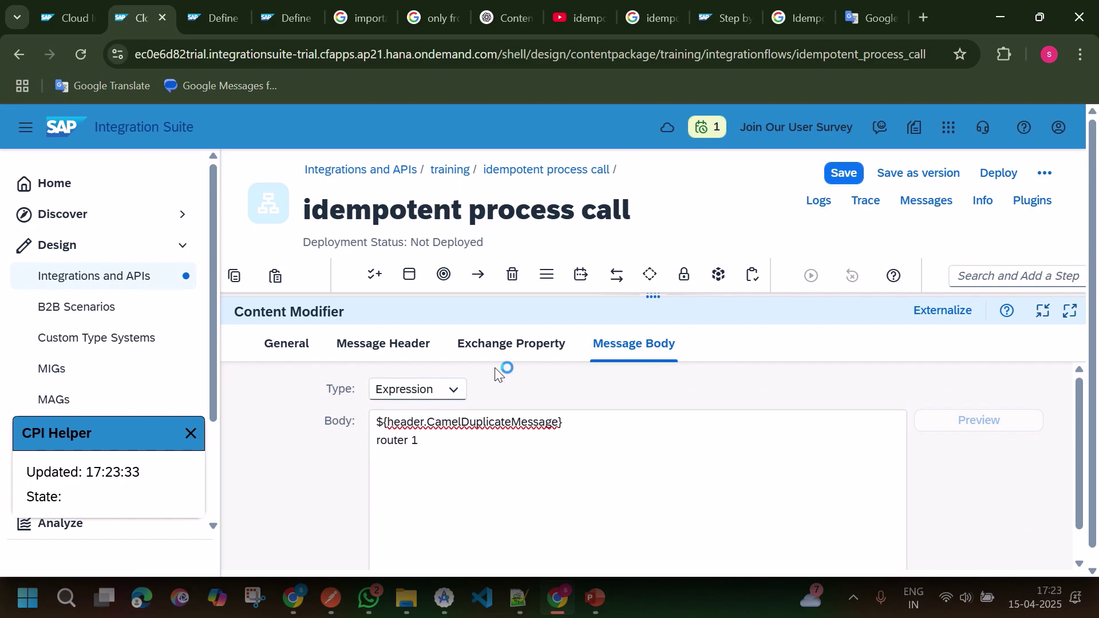
Add a Content Modifier between Start 1 and End 1 in Local Integration Process 1.
left_click_drag(654, 297, 650, 561)
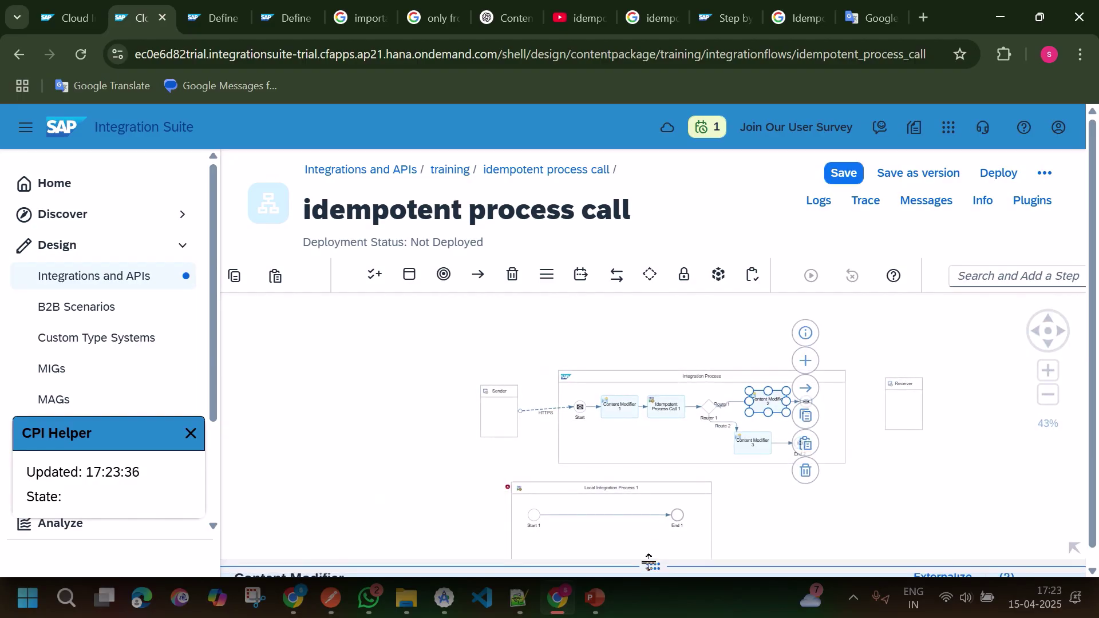
left_click(580, 276)
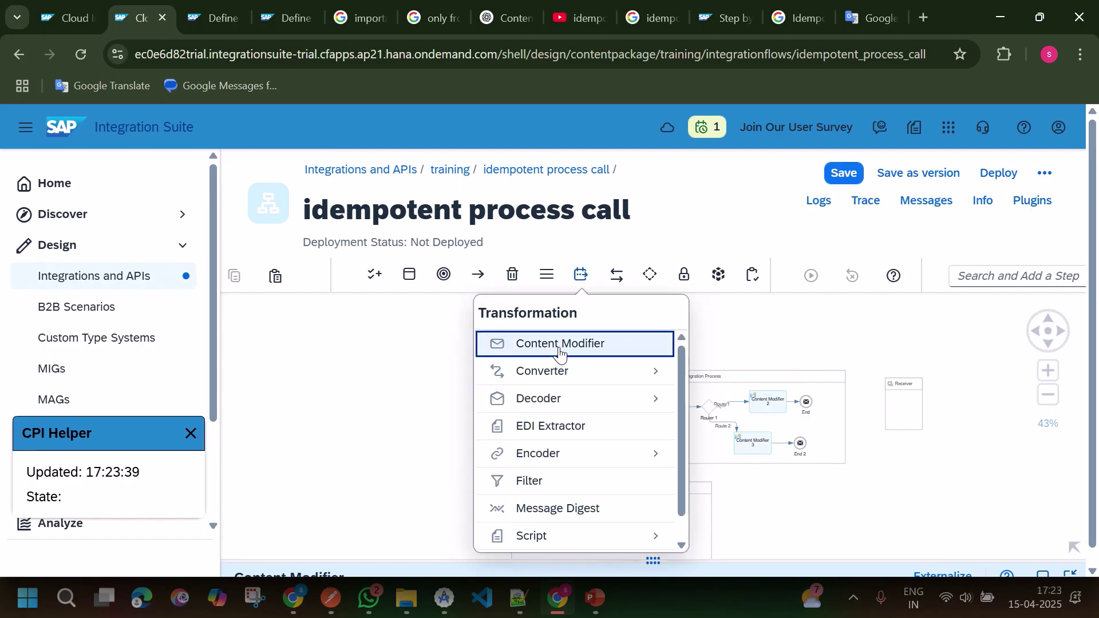
left_click(559, 345)
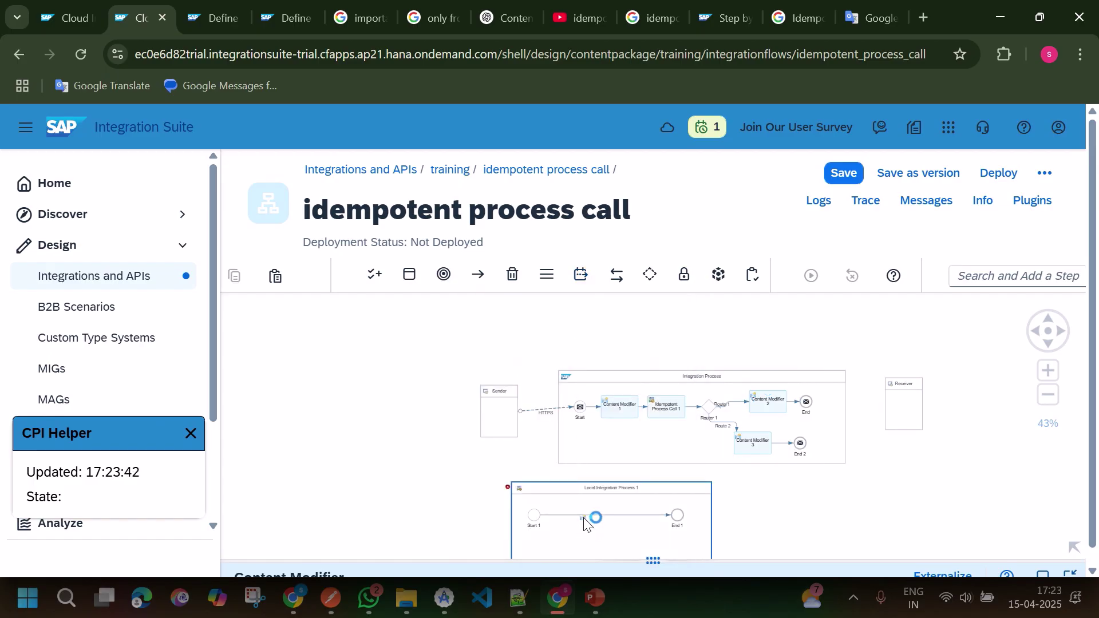
left_click(586, 516)
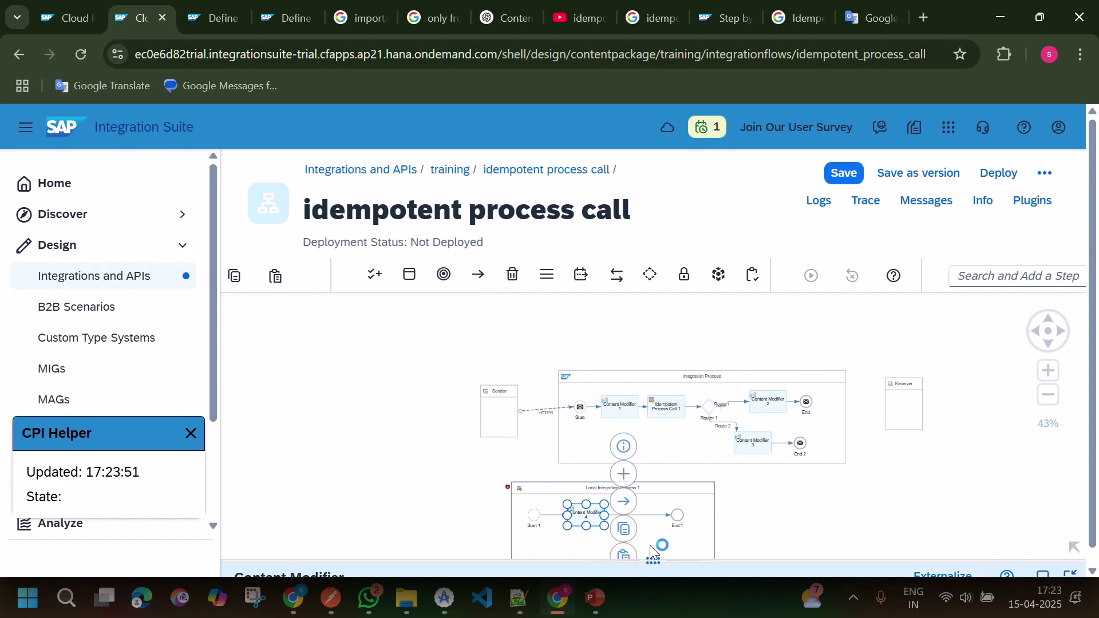
Set the local process Content Modifier's constant message body to "idempotent integration flow" and save the integration flow.
left_click_drag(653, 562, 653, 362)
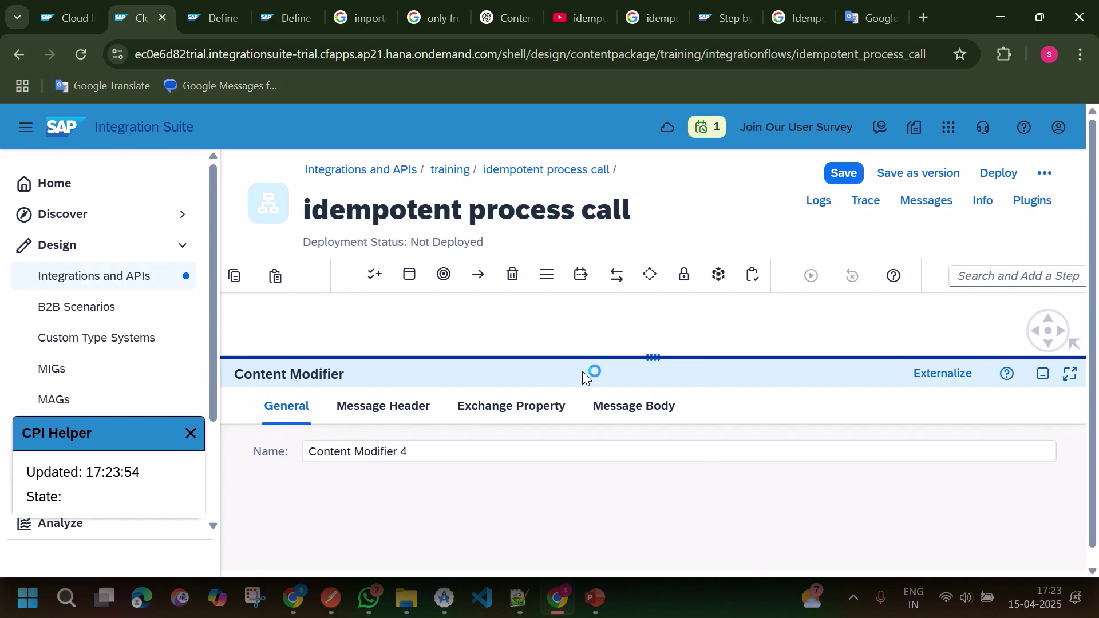
left_click(646, 408)
left_click(488, 506)
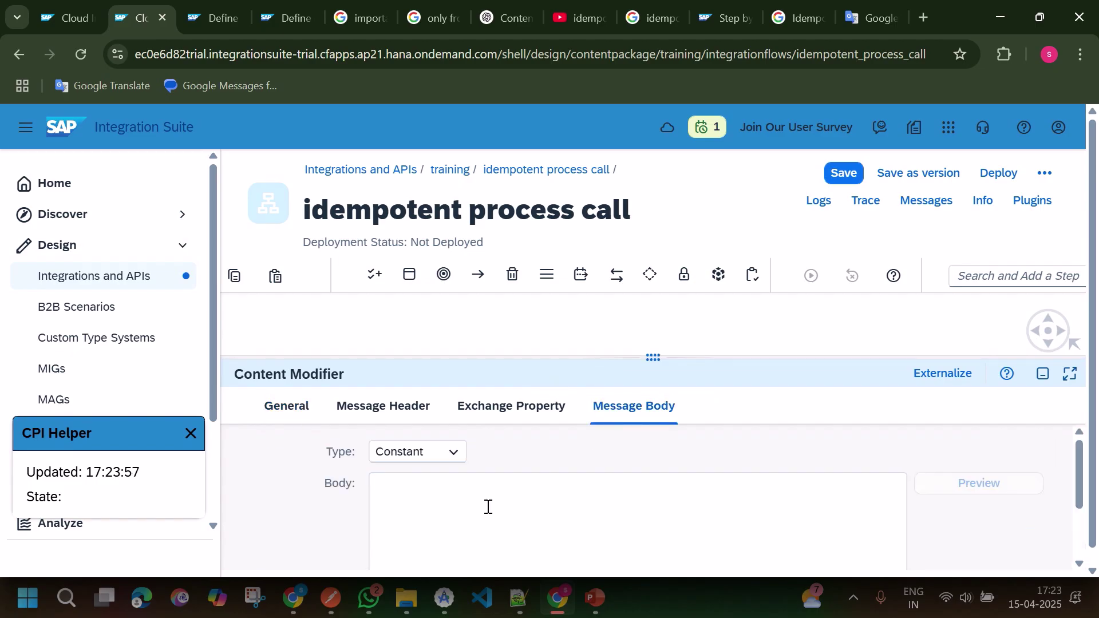
type("idempotent integration flow")
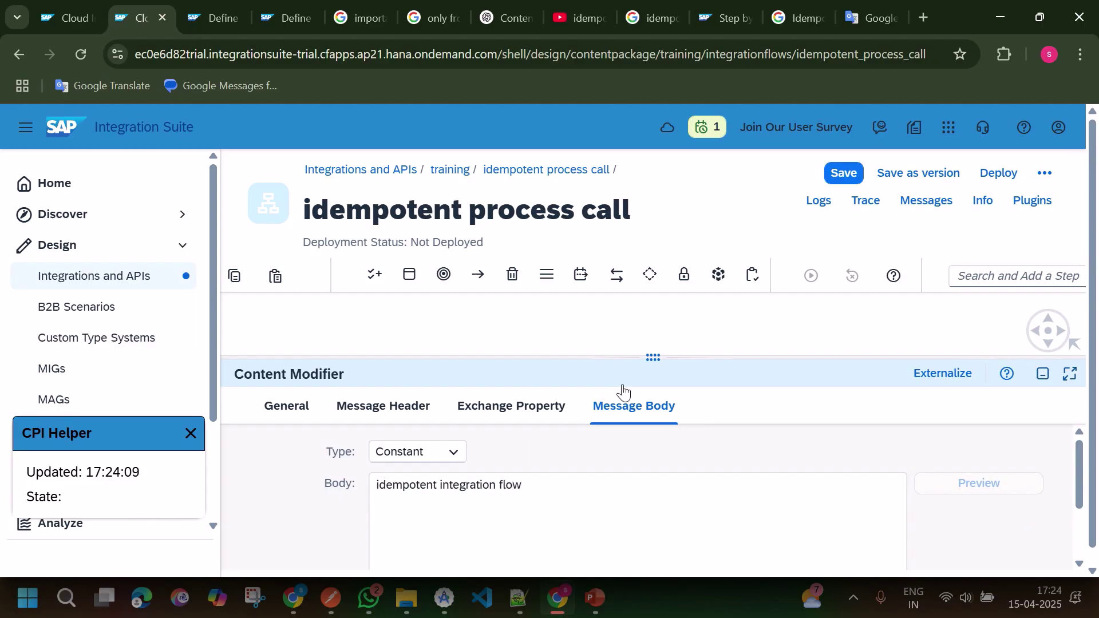
left_click_drag(647, 355, 639, 544)
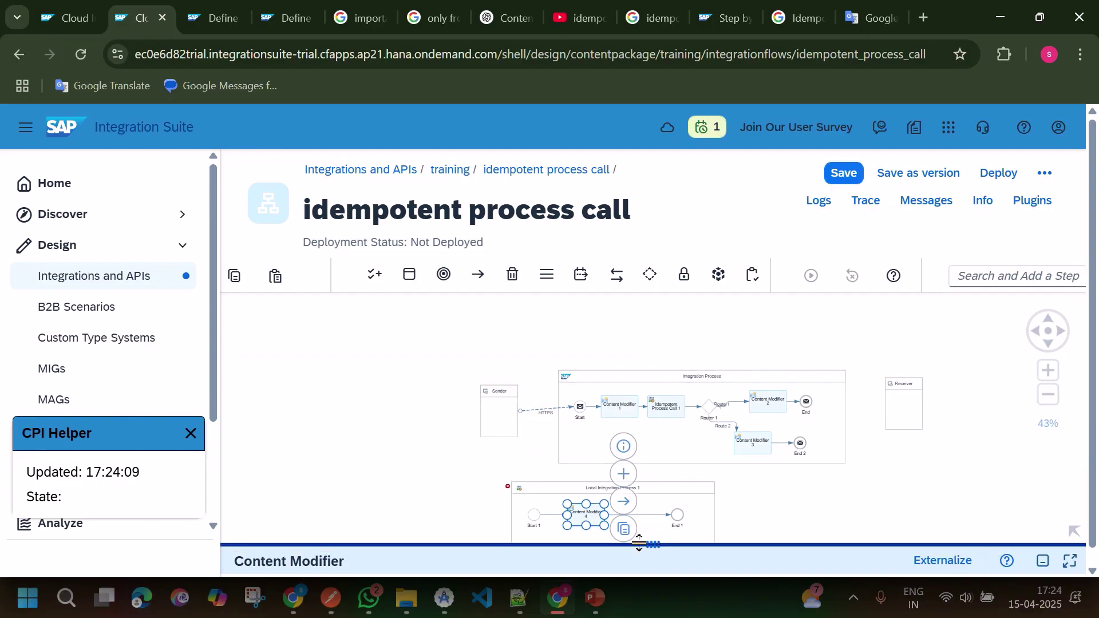
left_click_drag(422, 441, 382, 426)
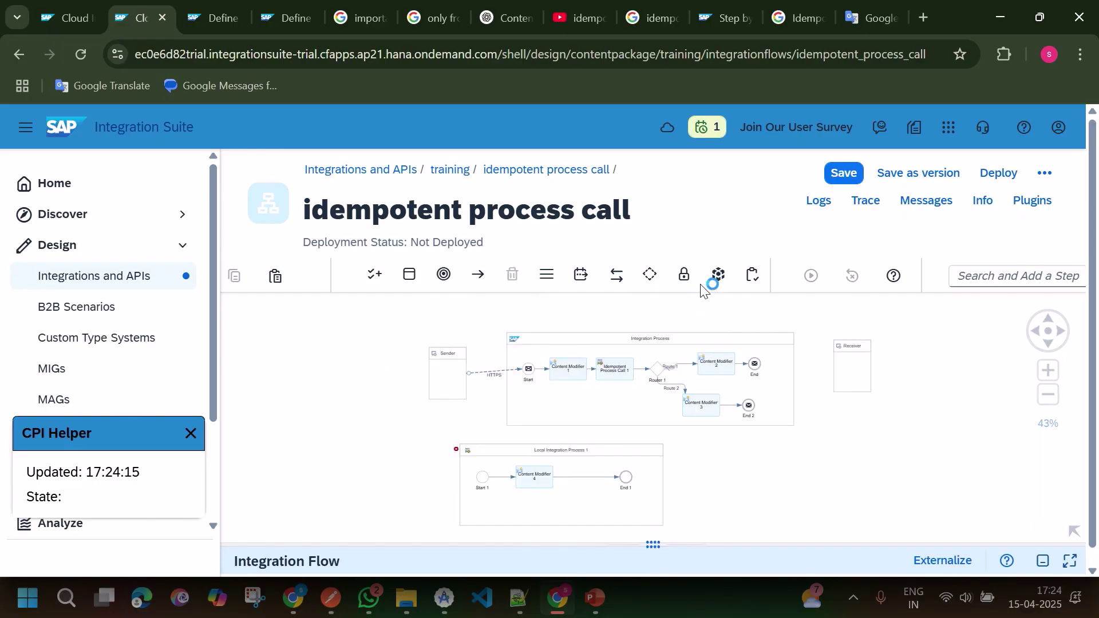
left_click(843, 173)
Open the connection settings of the HTTPS sender channel and copy idempotent_process from its address.
left_click(490, 379)
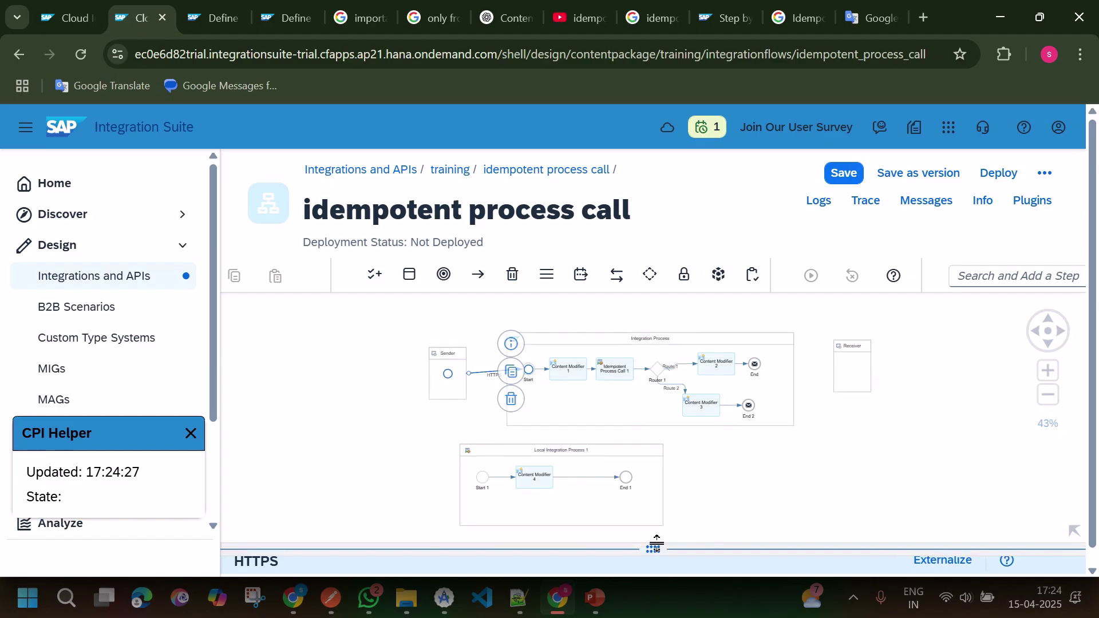
left_click_drag(655, 543, 638, 333)
left_click(470, 384)
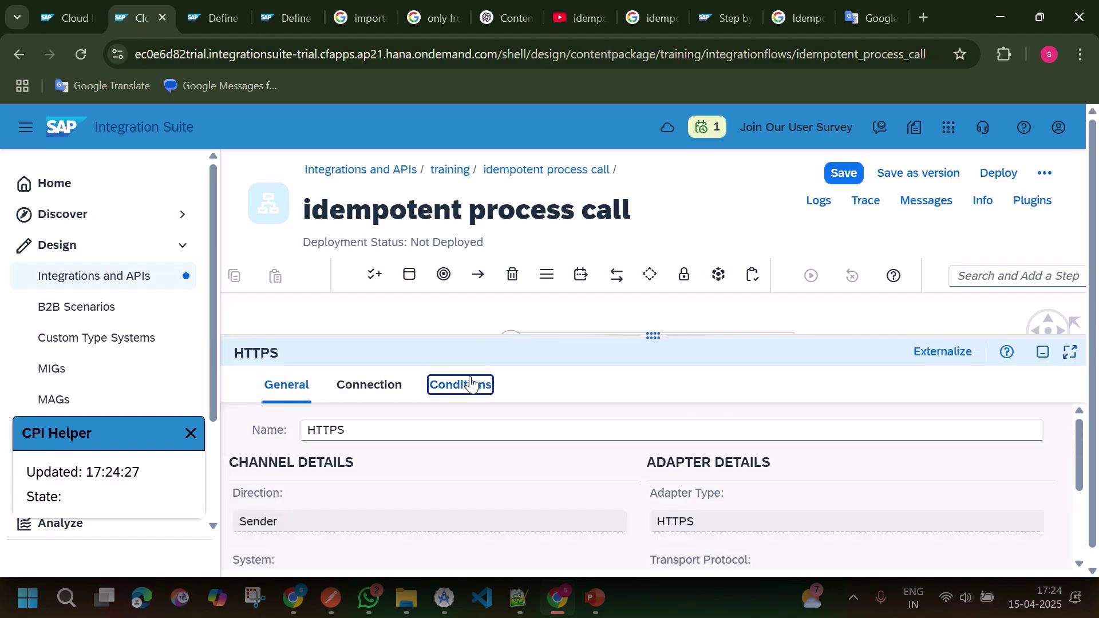
left_click(371, 392)
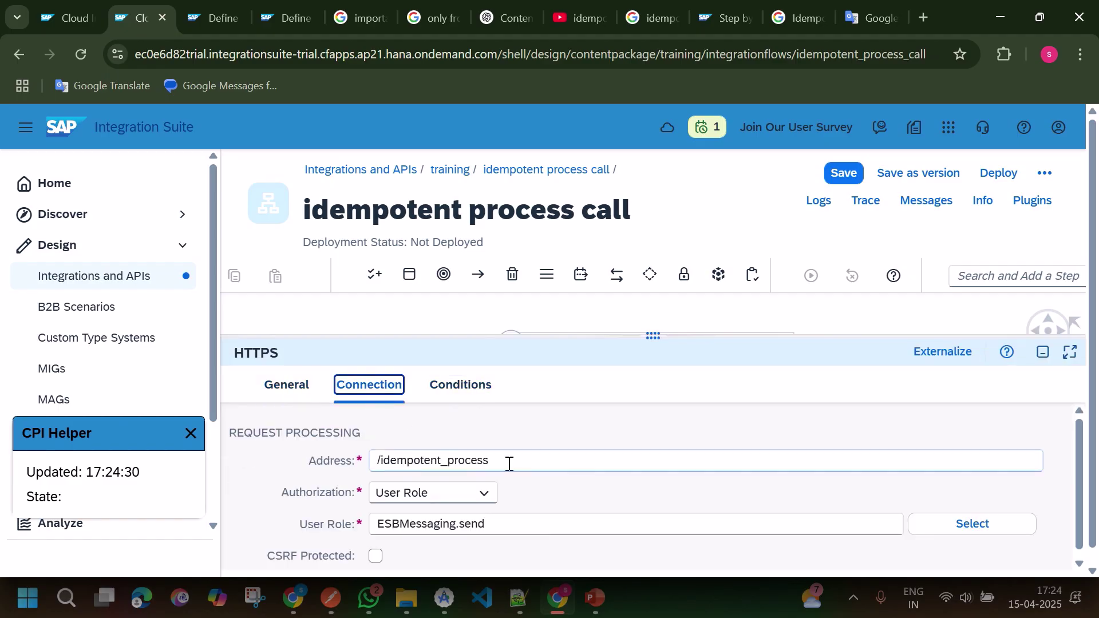
left_click_drag(509, 463, 382, 462)
key("ctrl+c")
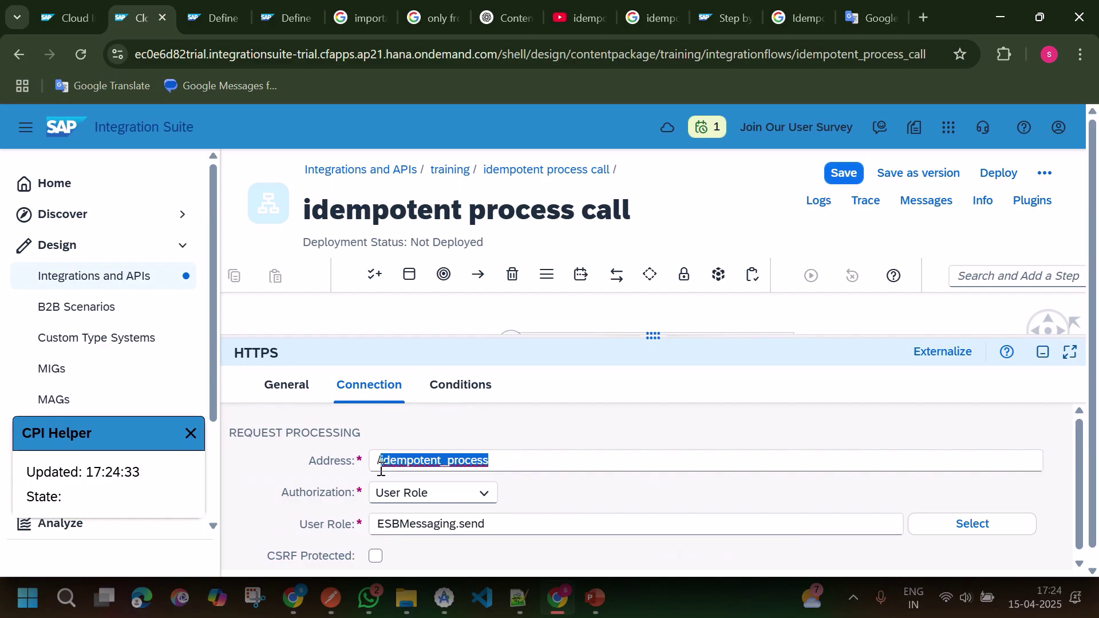
key("alt+Tab")
key("alt+Tab")
Activate trace for the integration flow and switch to the note in Notepad++.
left_click_drag(652, 335, 652, 565)
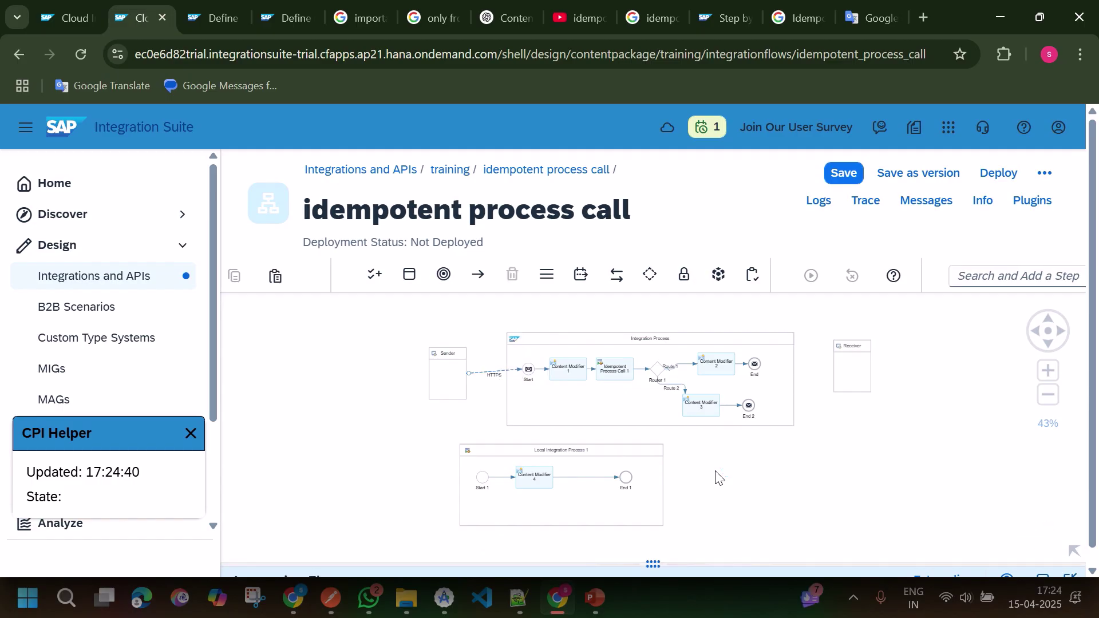
left_click(859, 214)
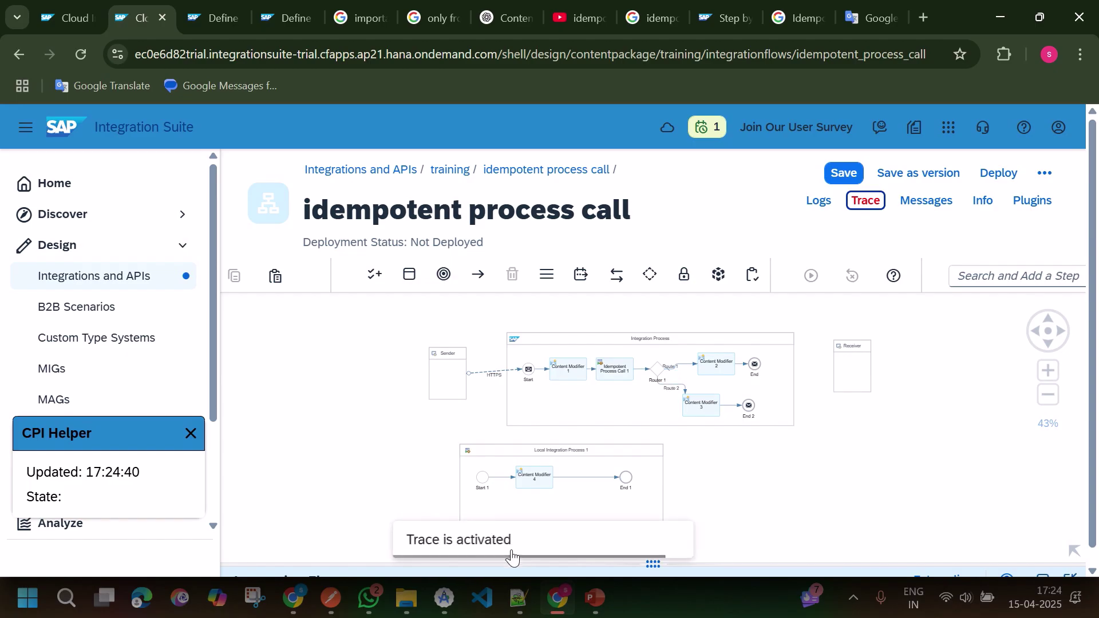
left_click(518, 599)
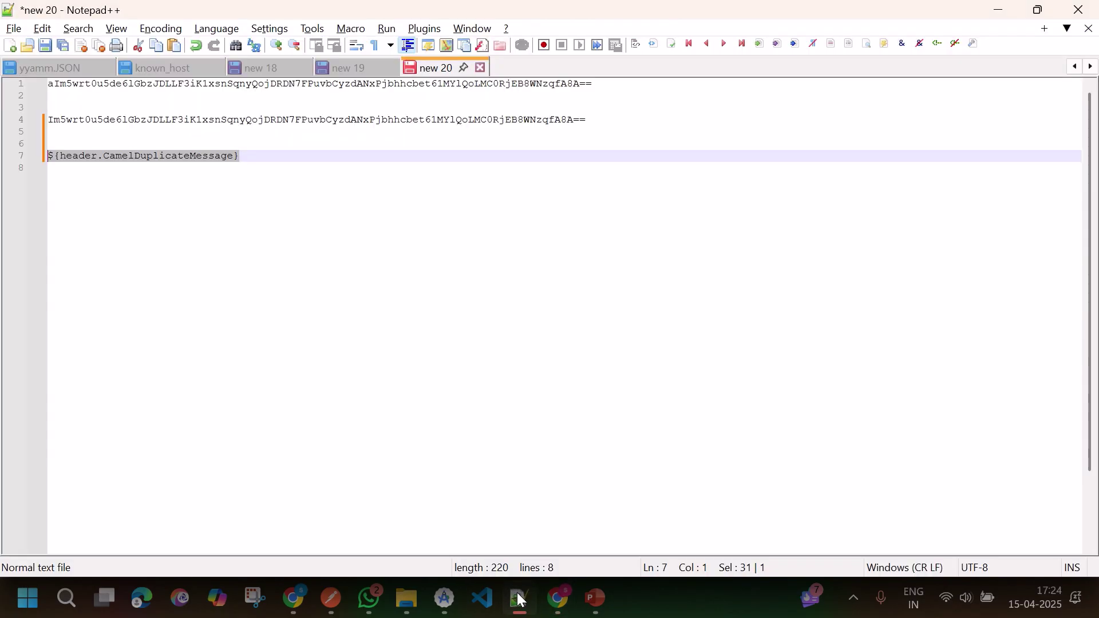
Switch to Postman and rename the XML body's opening and closing orderId tags to orderID.
key("alt+Tab")
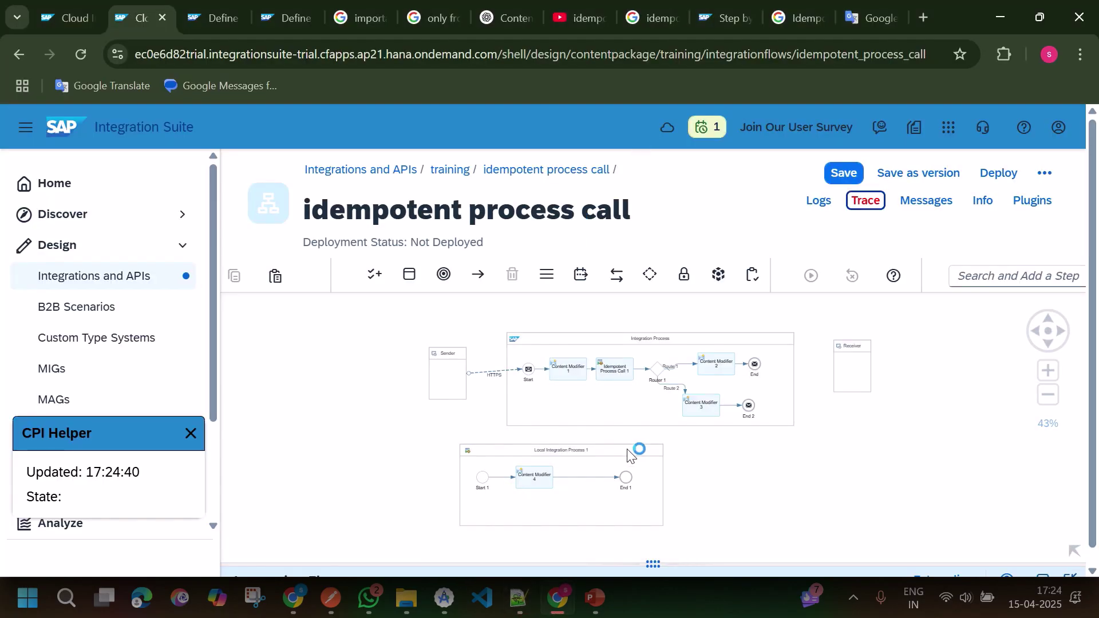
left_click(332, 608)
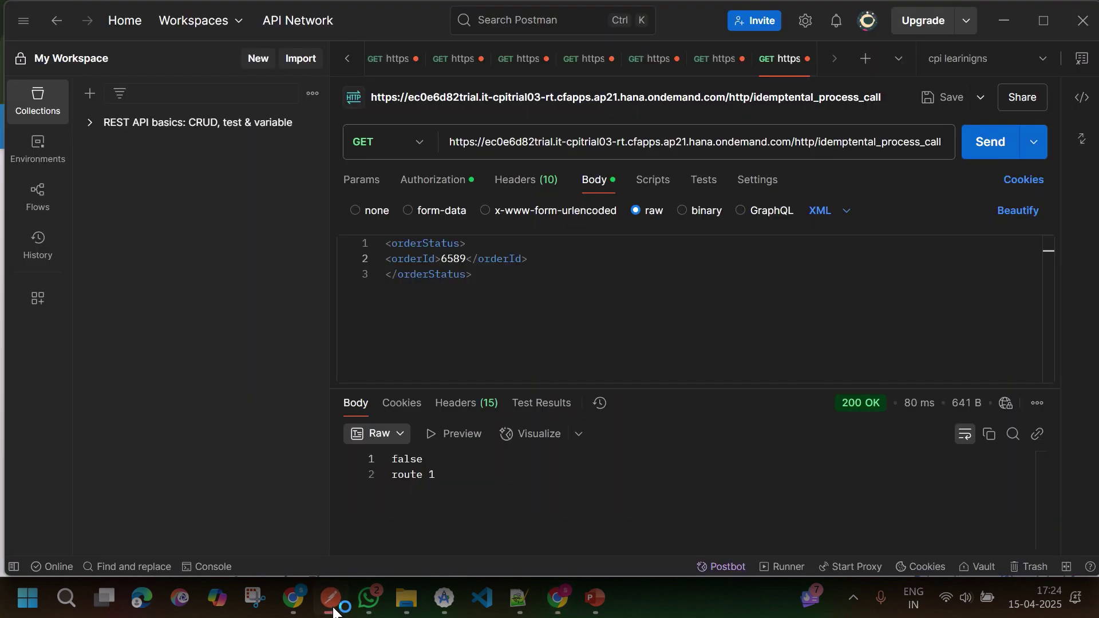
left_click(436, 258)
key("BackSpace")
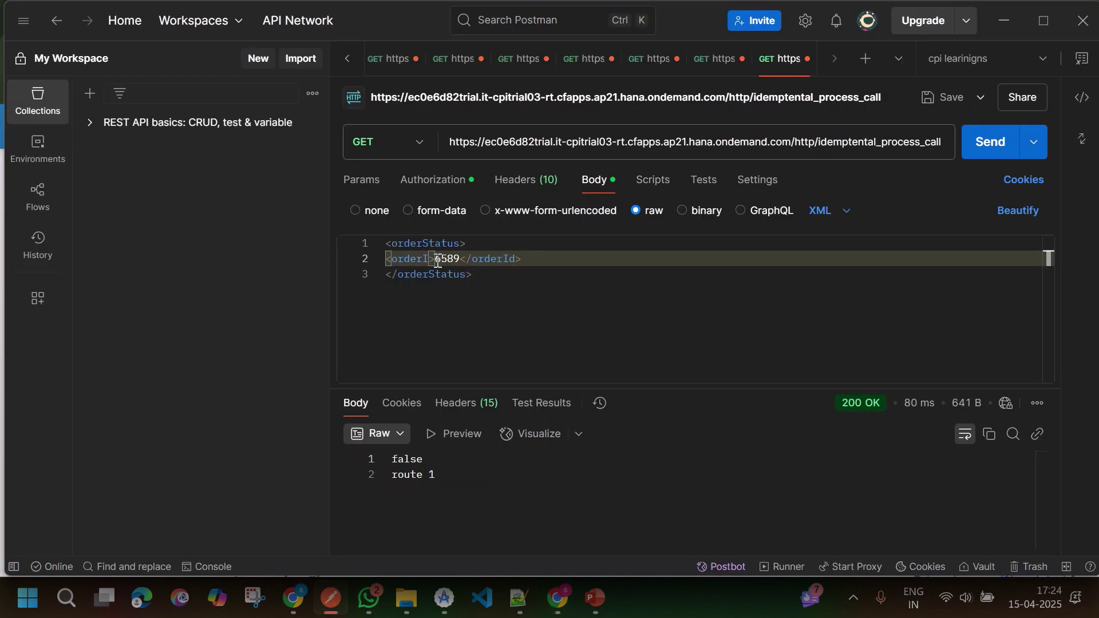
type("D")
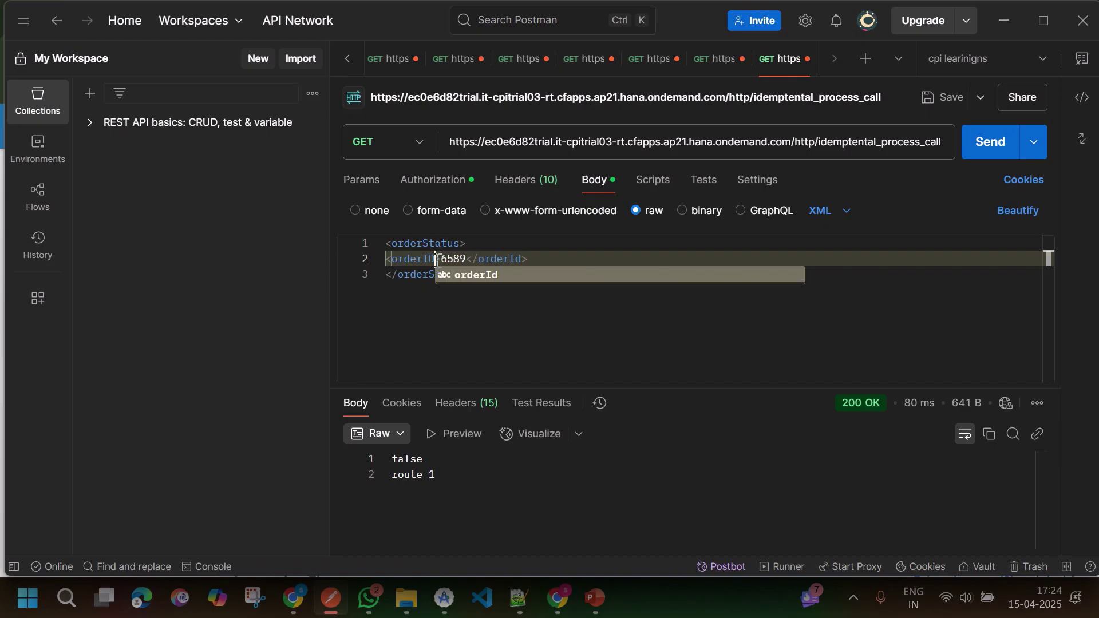
left_click(520, 259)
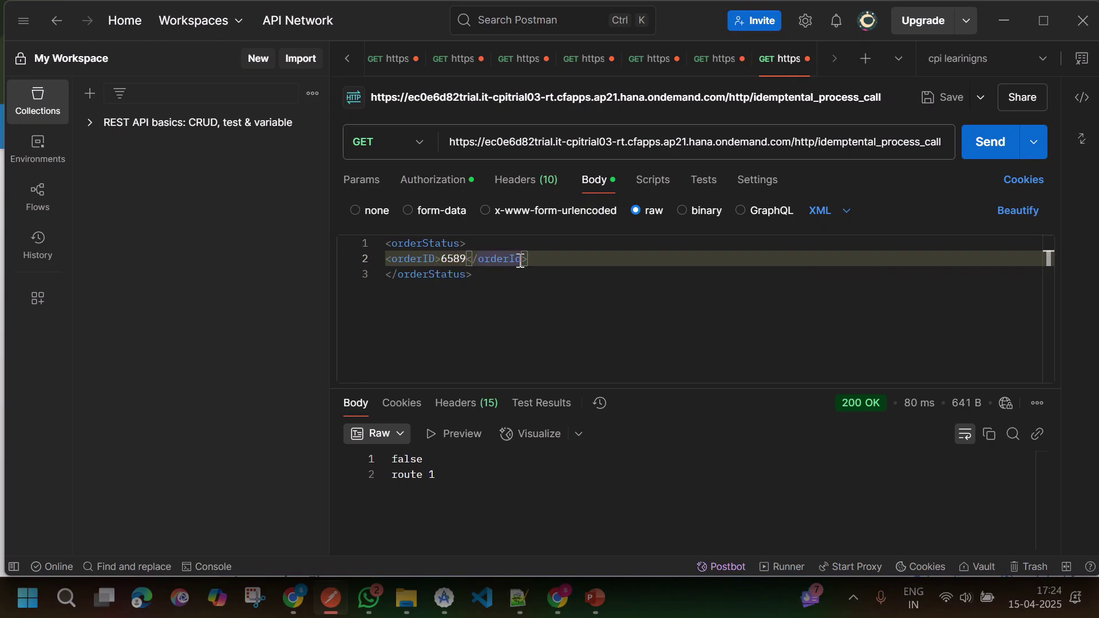
type("D")
Replace the endpoint name in the request URL with the copied idempotent_process address after /http/ and send the GET request.
left_click_drag(818, 142, 937, 146)
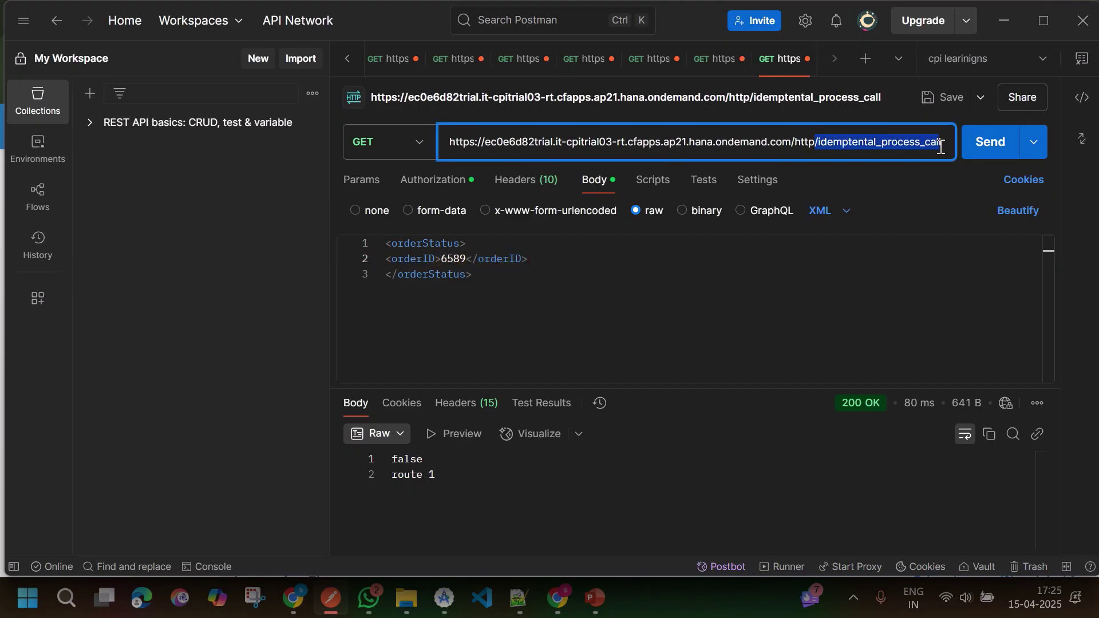
key("ctrl+v")
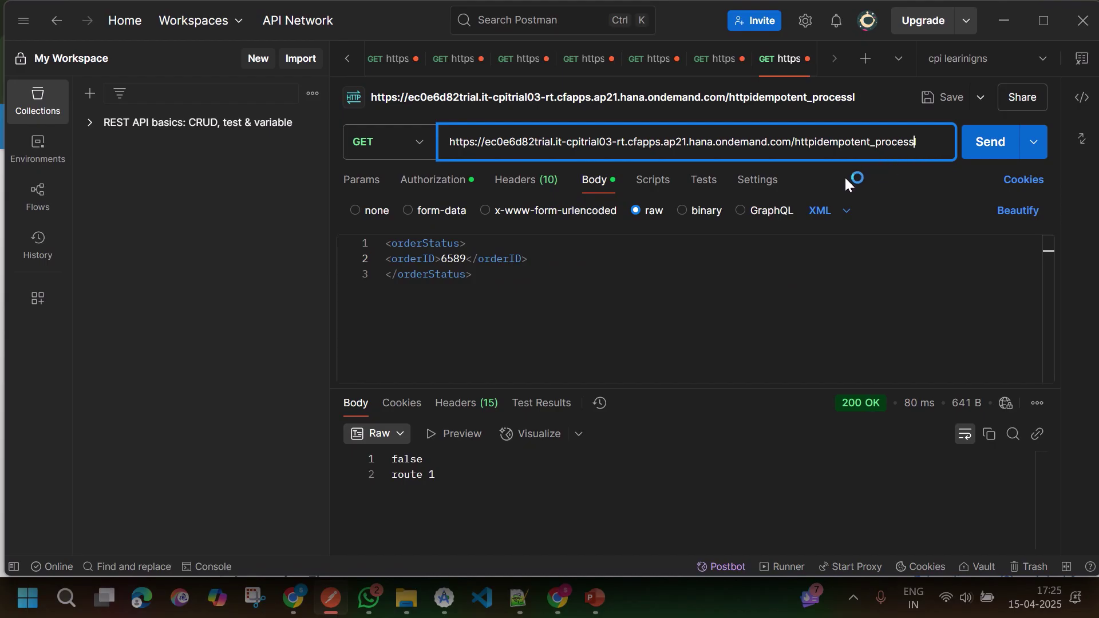
key("BackSpace")
type("/")
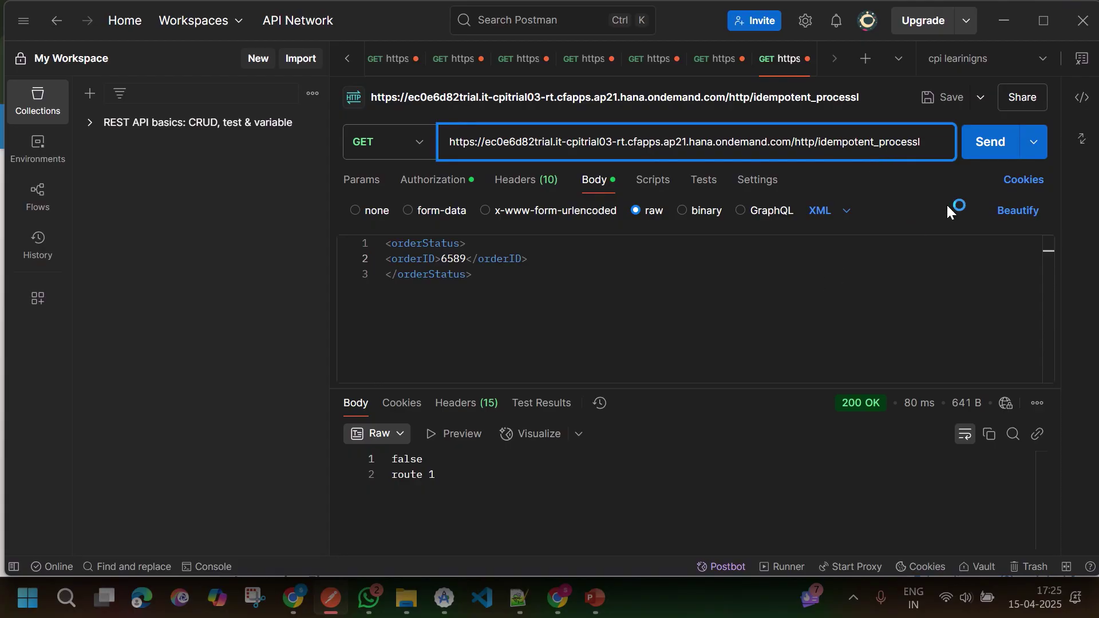
left_click(999, 162)
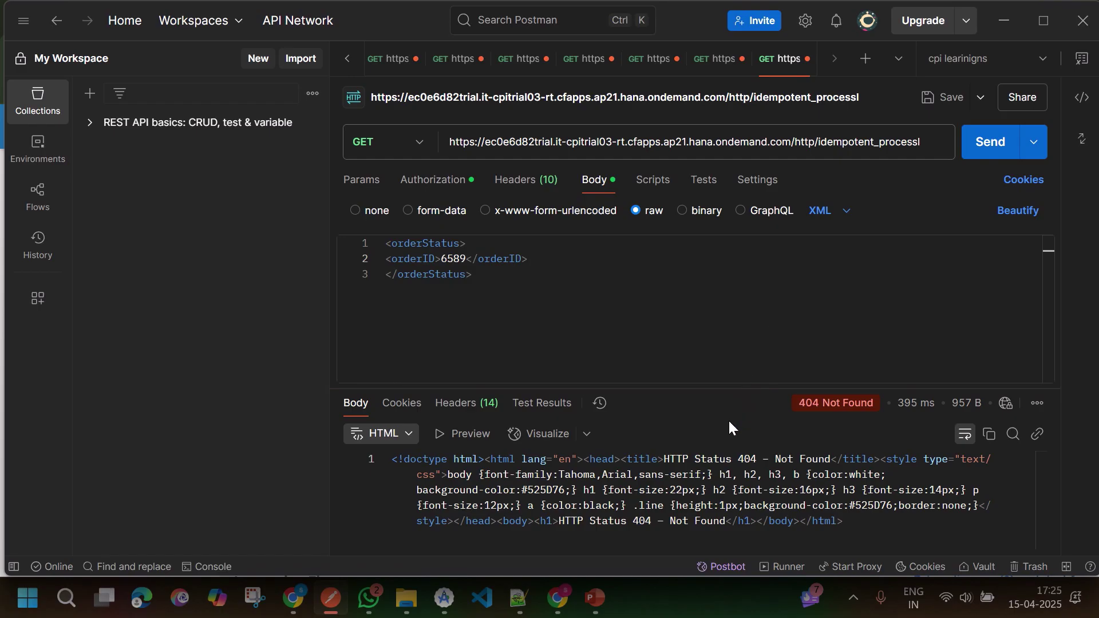
Review the Postman request's authorization settings and return to its XML body.
key("alt+Tab")
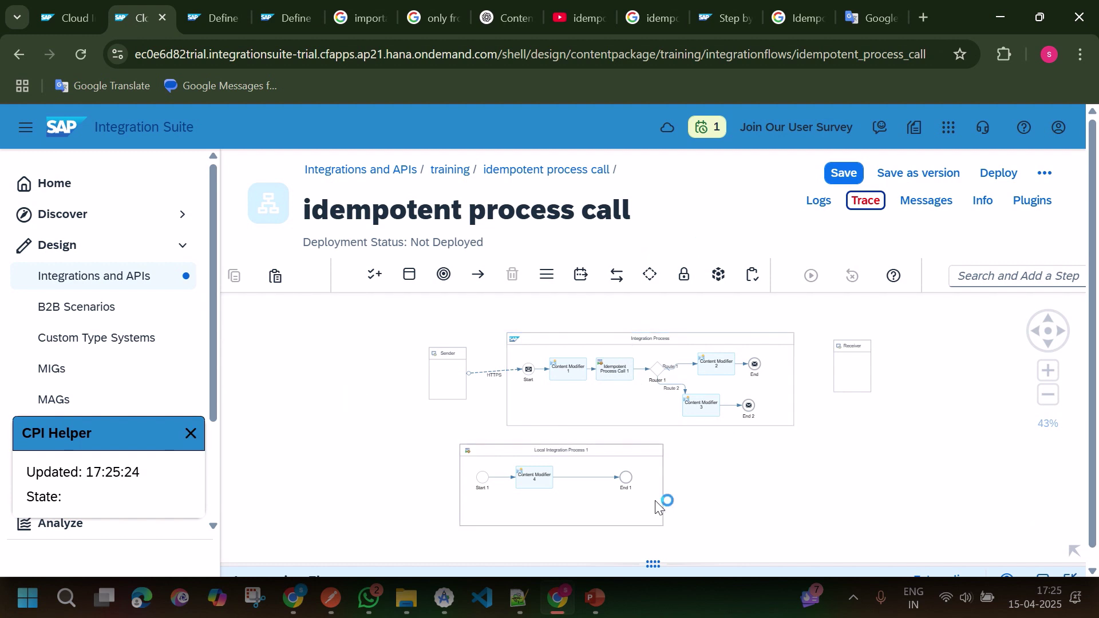
key("alt+Tab")
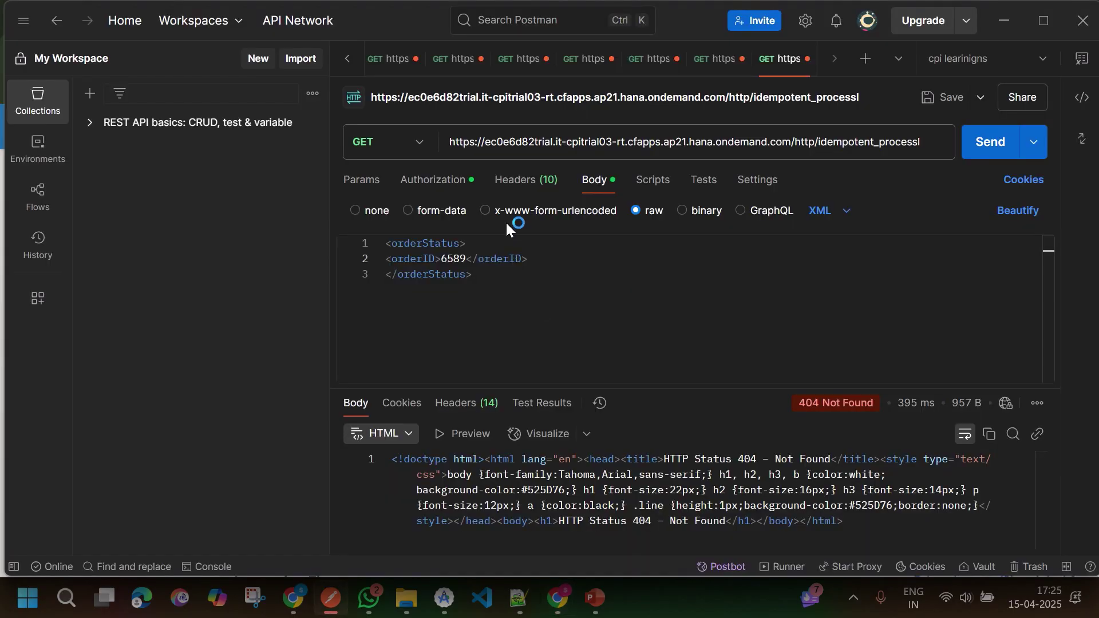
left_click(414, 191)
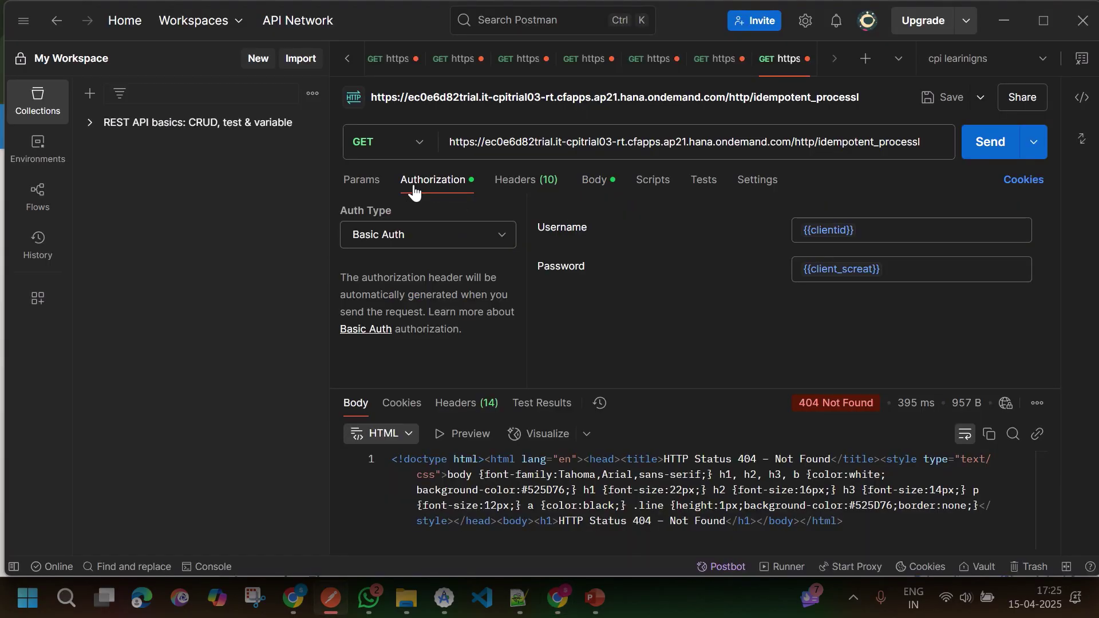
left_click(591, 183)
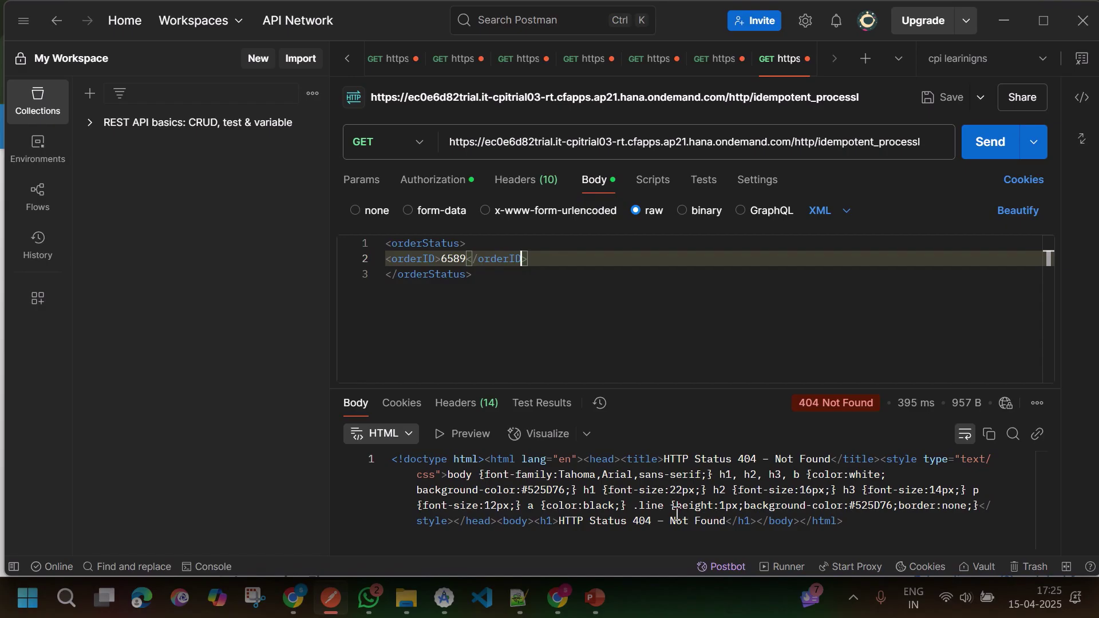
Trigger trace in SAP Integration Suite and deploy the integration flow on the Cloud Integration runtime profile.
key("alt+Tab")
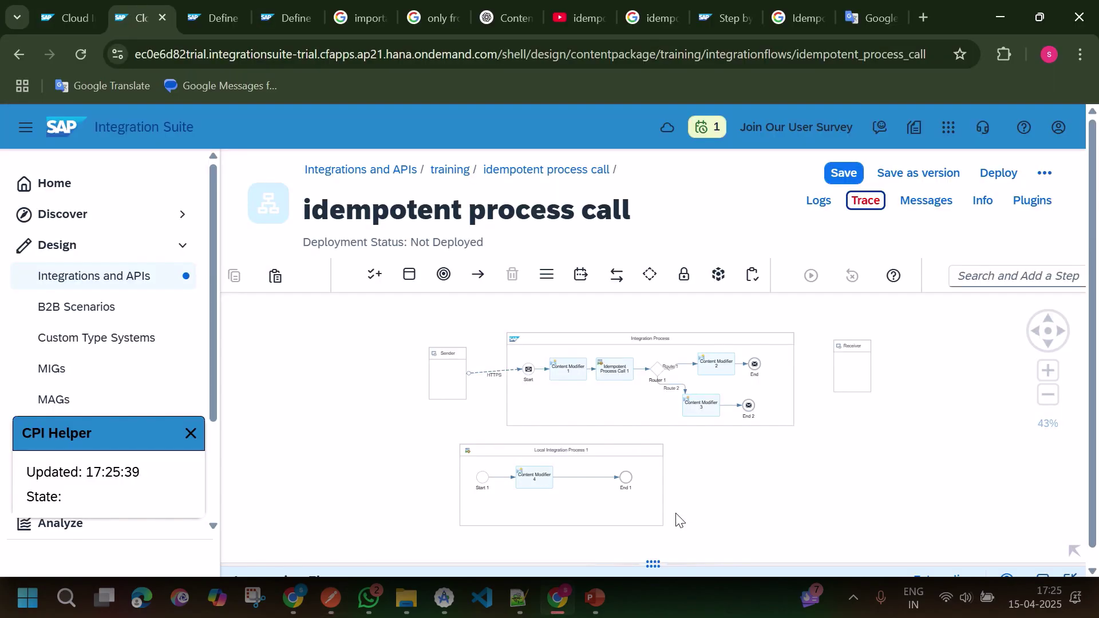
left_click(871, 205)
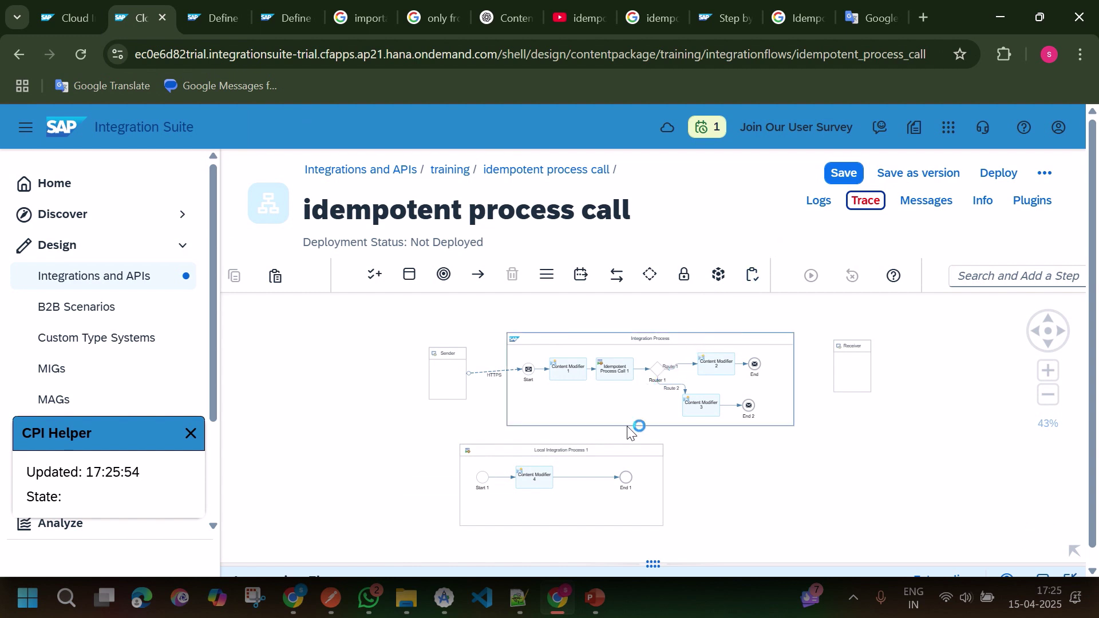
left_click(543, 476)
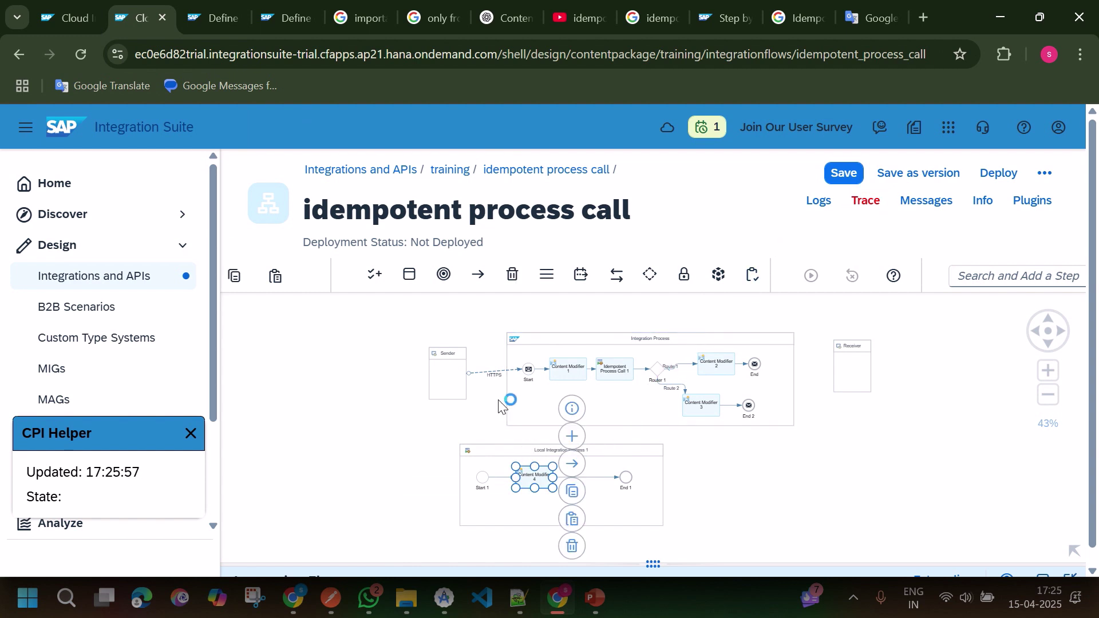
left_click(491, 374)
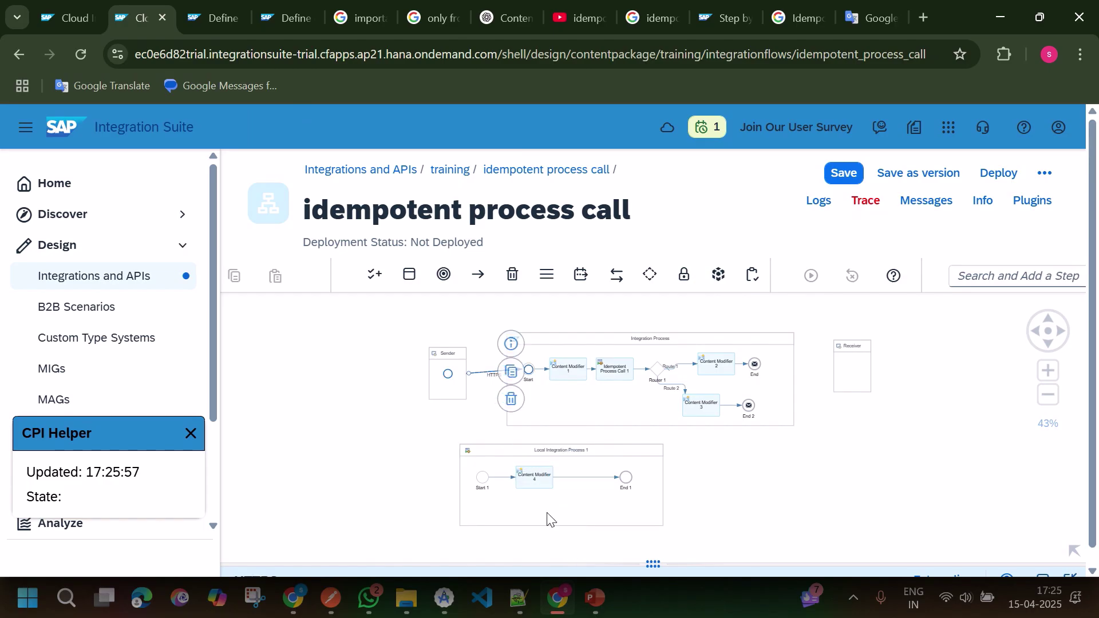
left_click(1013, 174)
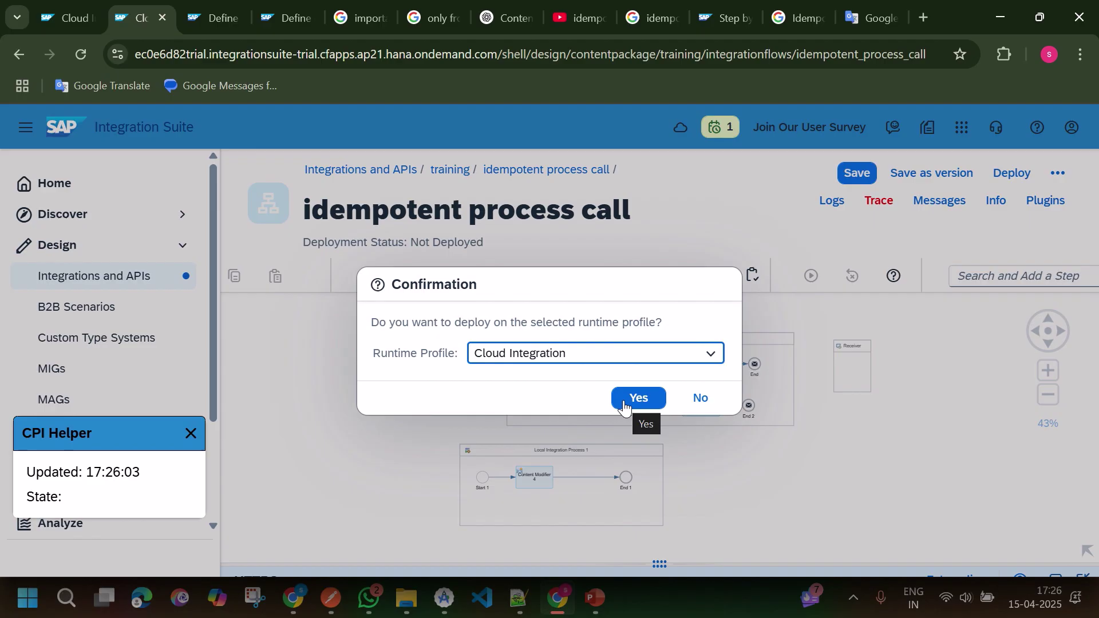
left_click(623, 401)
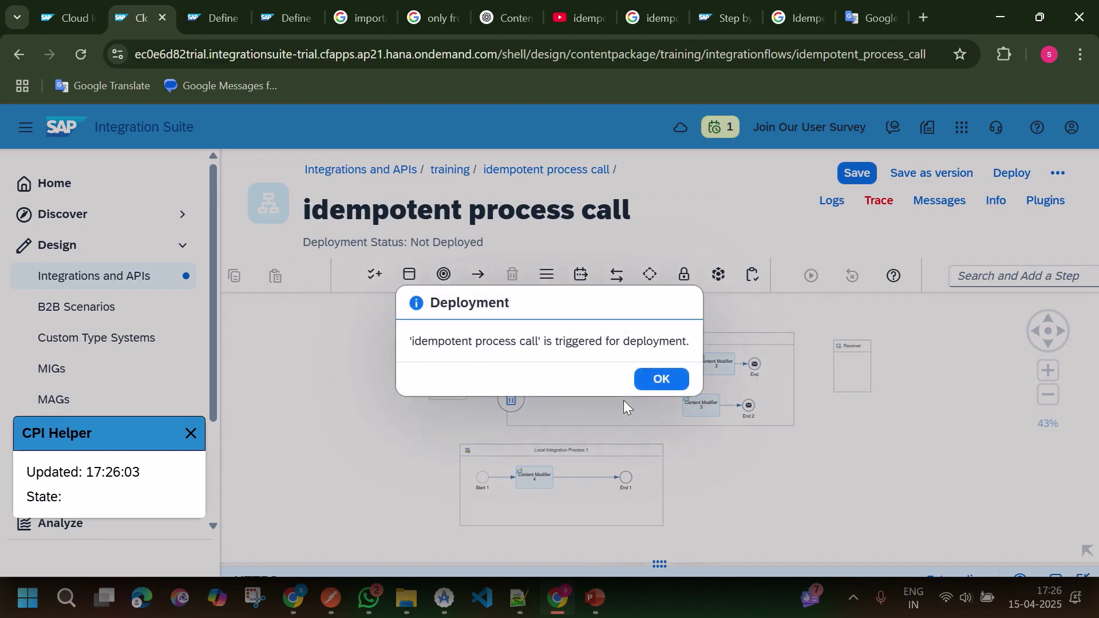
left_click(658, 379)
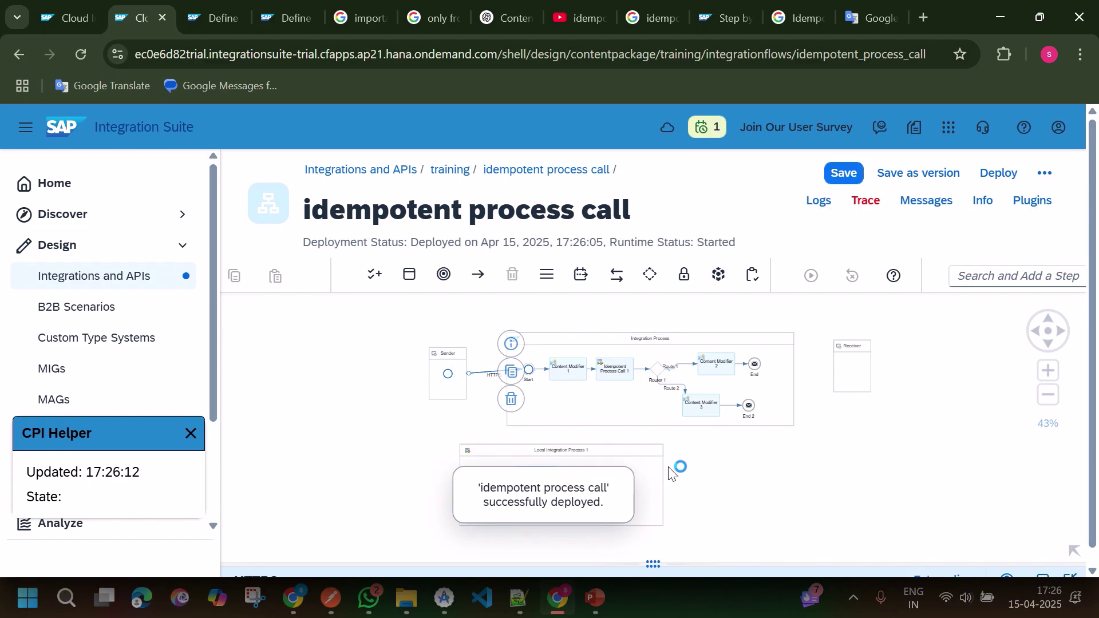
Resend the GET request from Postman and return to the integration flow.
key("alt+Tab")
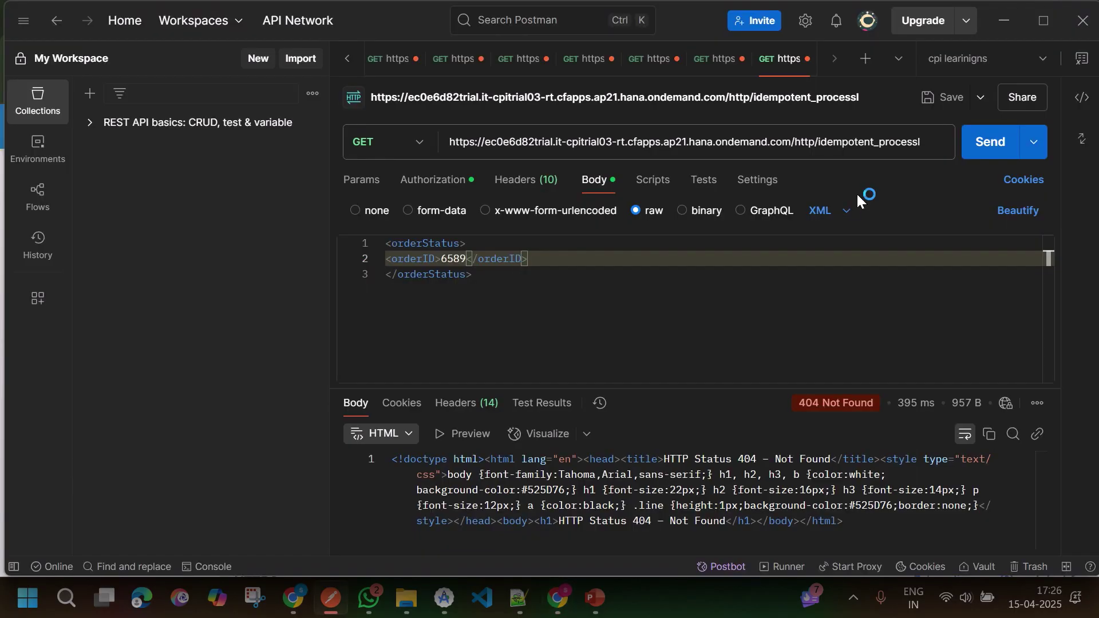
left_click(988, 142)
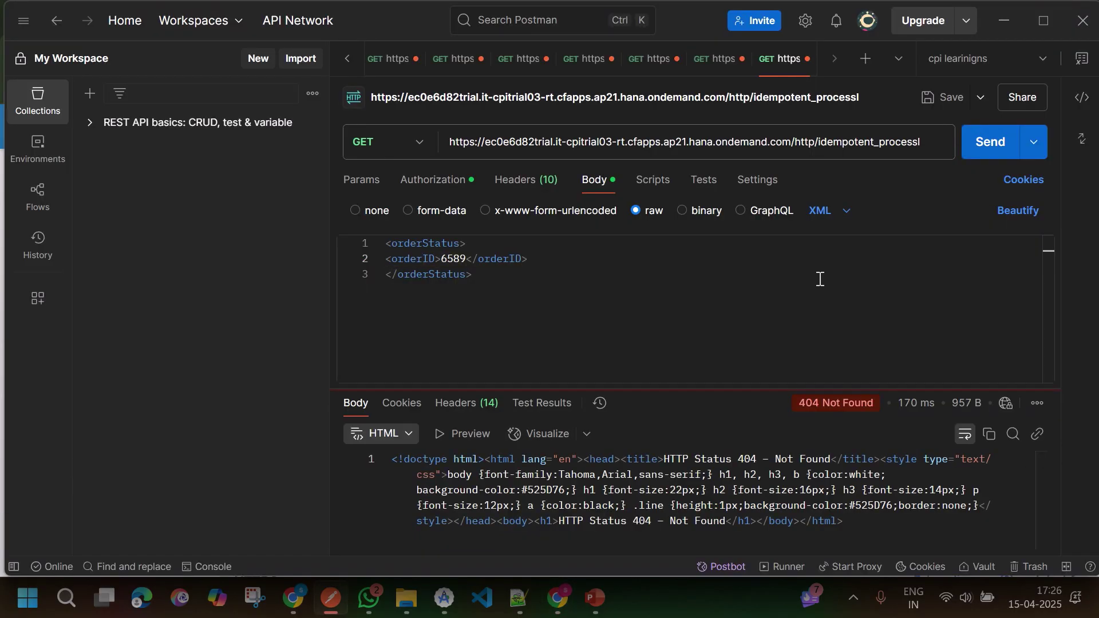
key("alt+Tab")
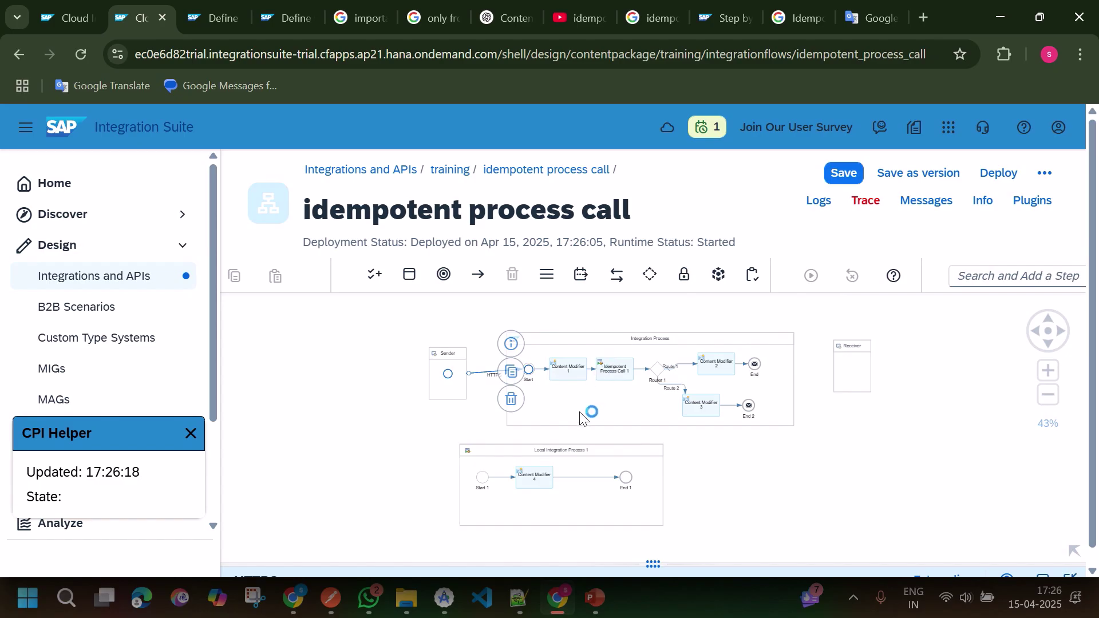
Close the CPI Helper overlay on the integration flow page.
left_click(191, 433)
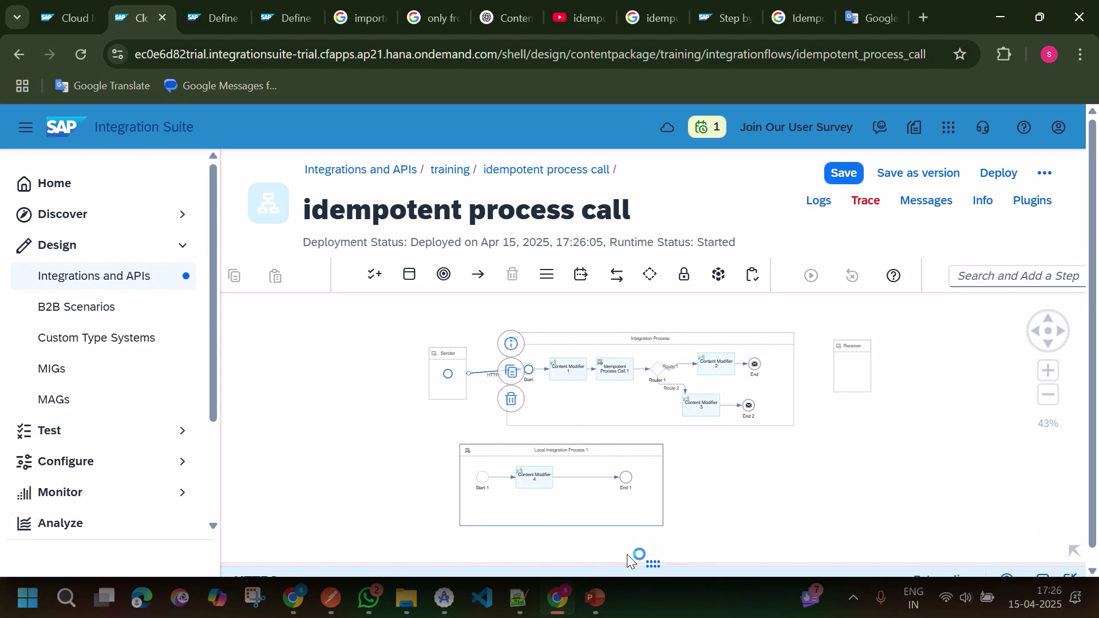
left_click(210, 17)
left_click(151, 12)
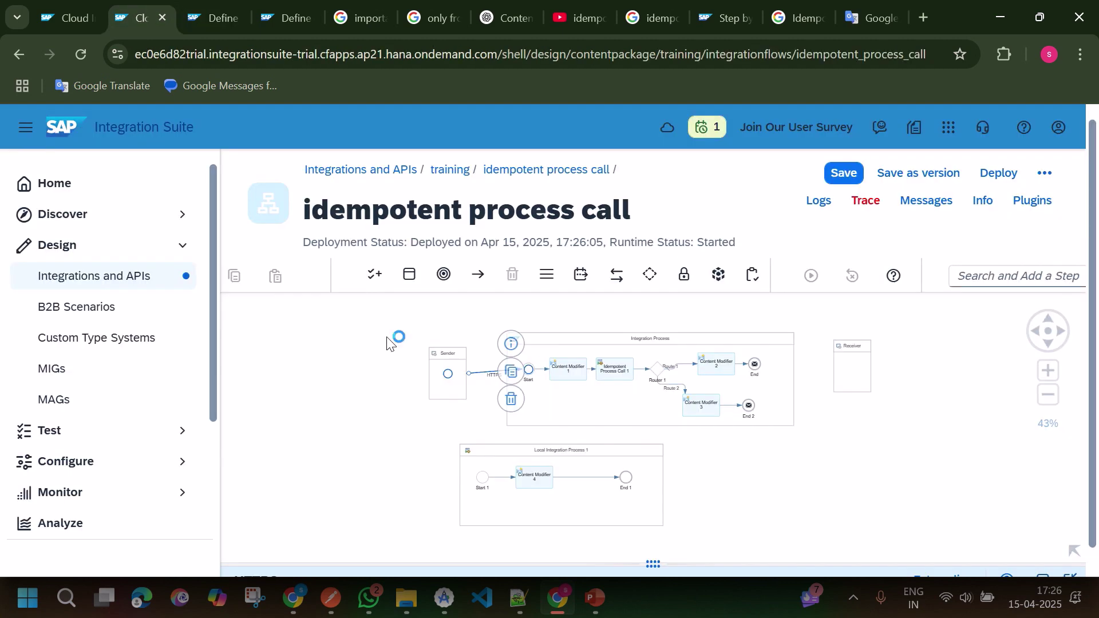
left_click(522, 465)
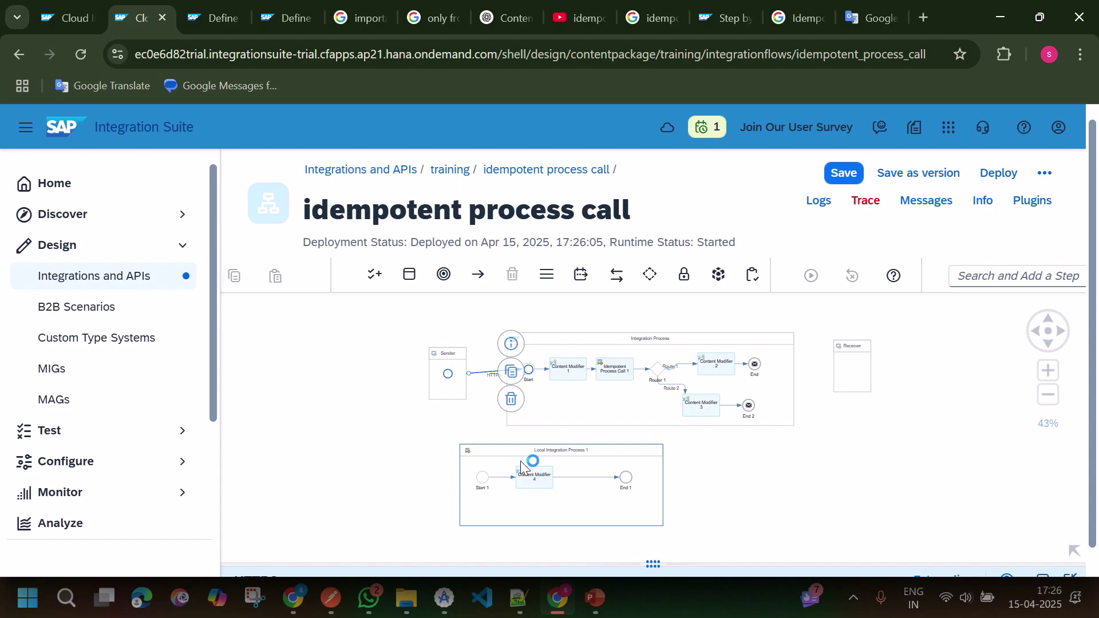
Correct the Postman request URL so it ends in /http/idempotent_process and send the GET request.
key("alt+Tab")
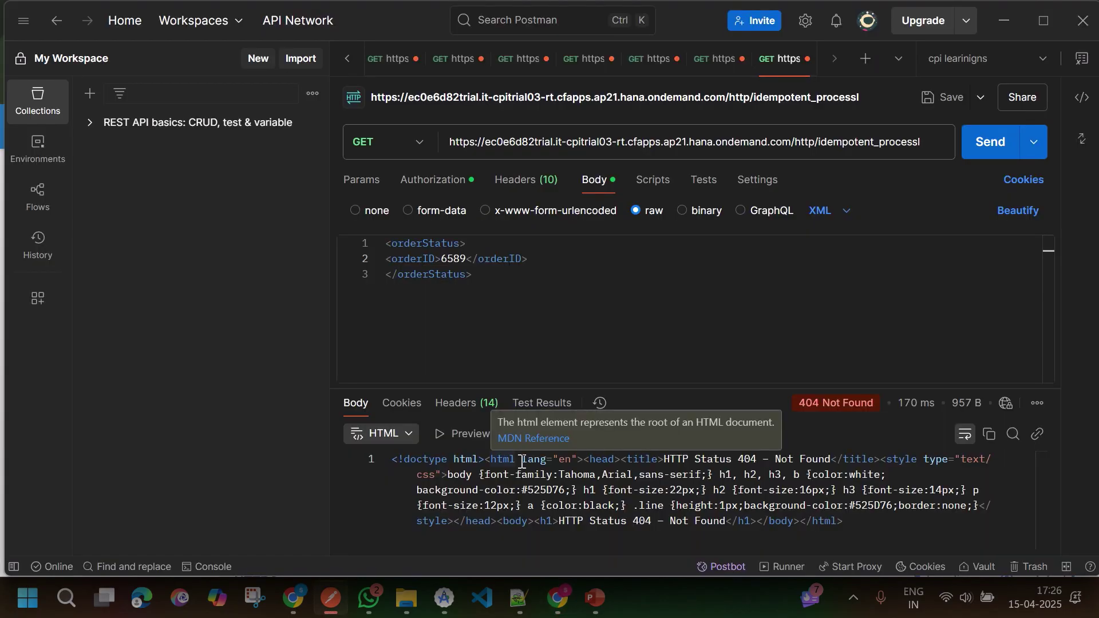
key("alt+Tab")
key("alt+Tab")
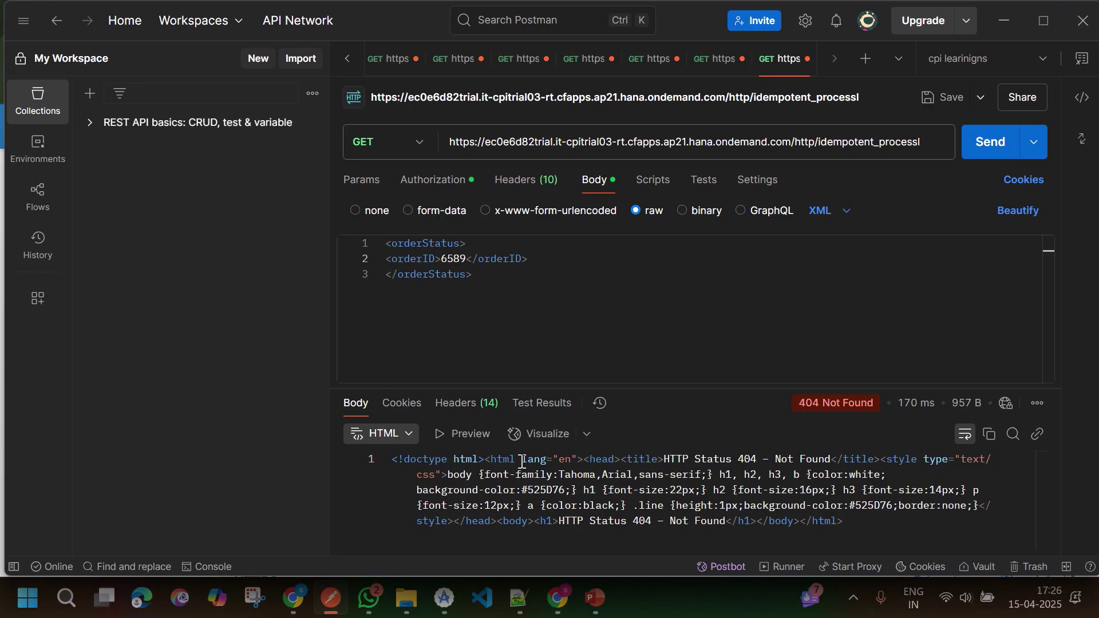
left_click(926, 142)
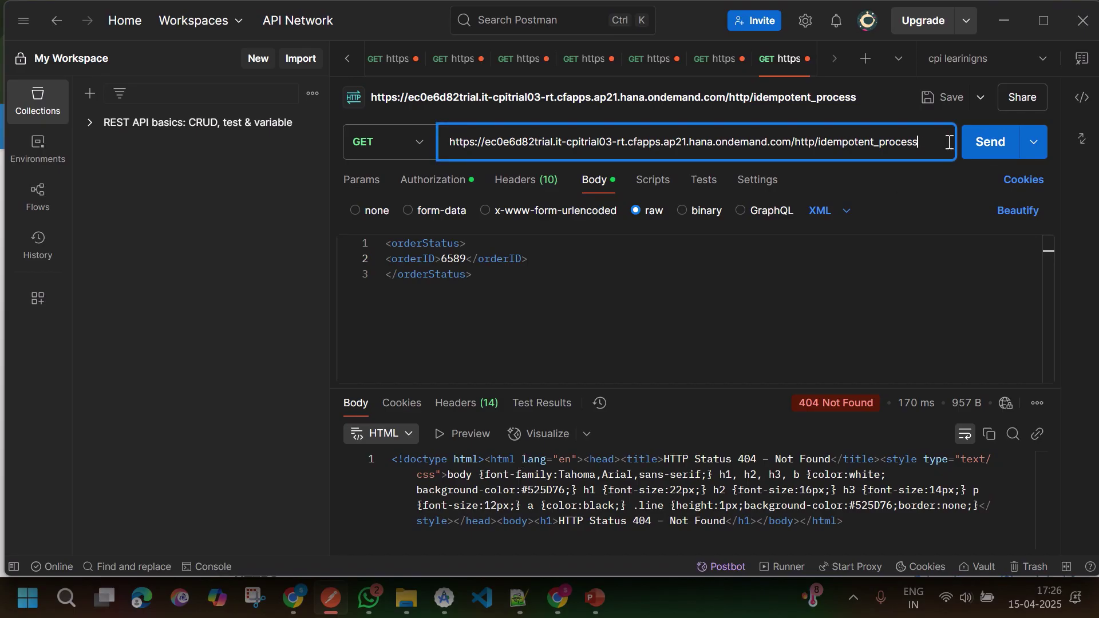
left_click(989, 142)
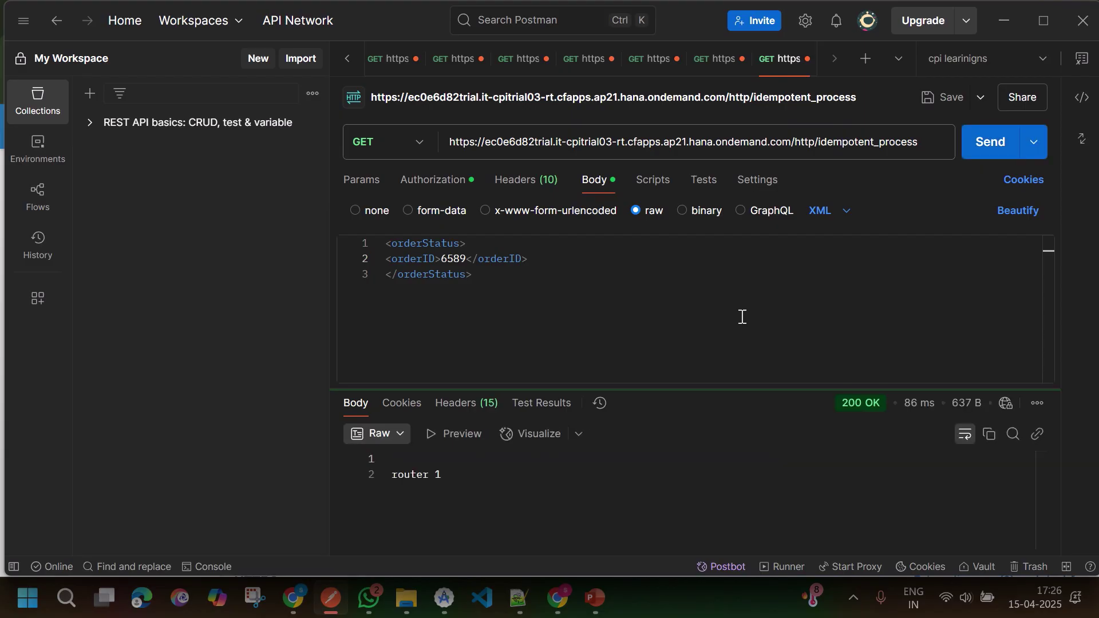
Activate trace for the deployed integration flow again and switch back to Postman.
key("alt+Tab")
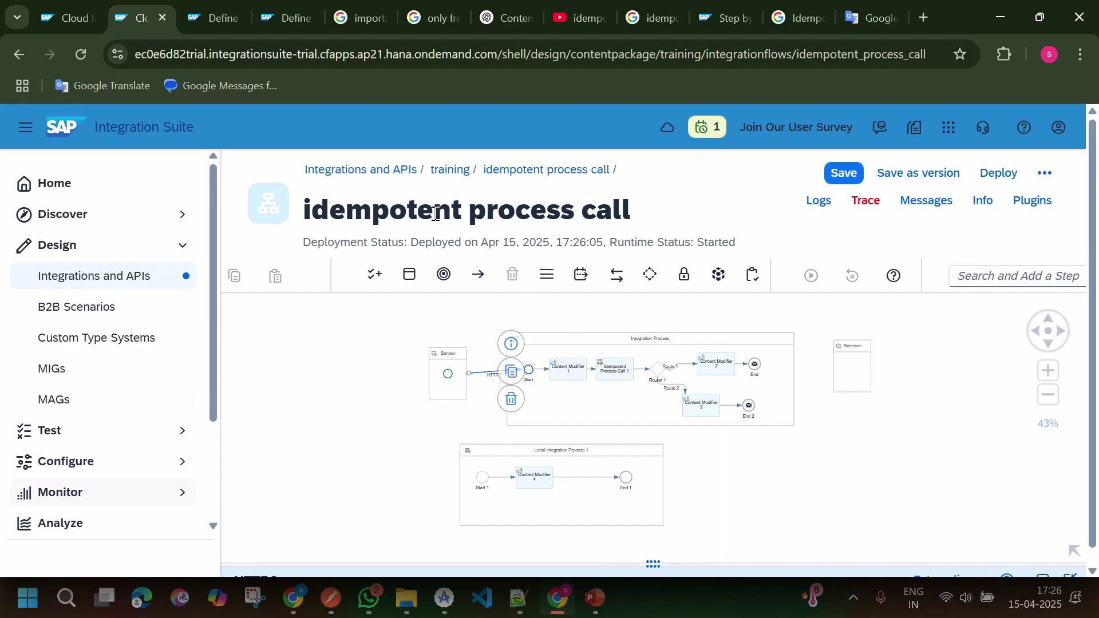
left_click(868, 206)
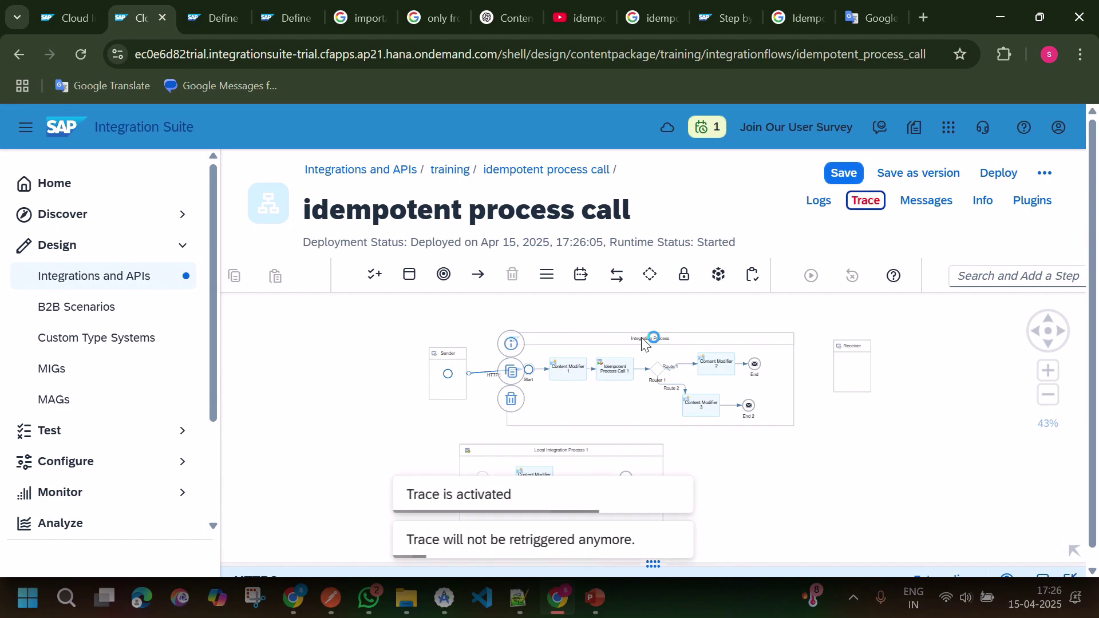
scroll(119, 564, "down", 1)
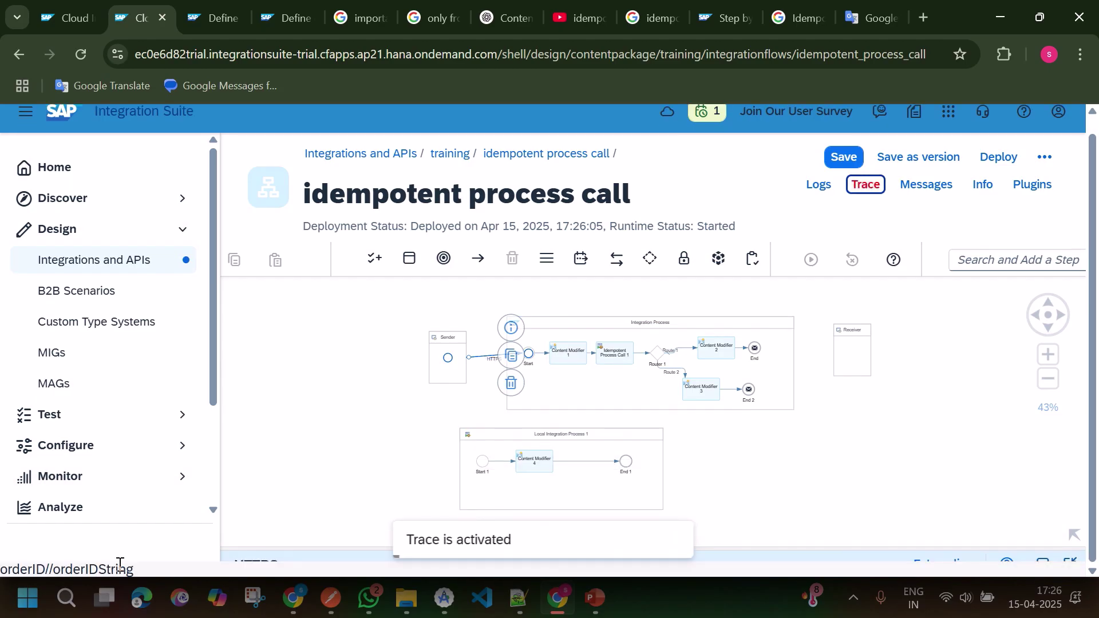
scroll(120, 564, "up", 1)
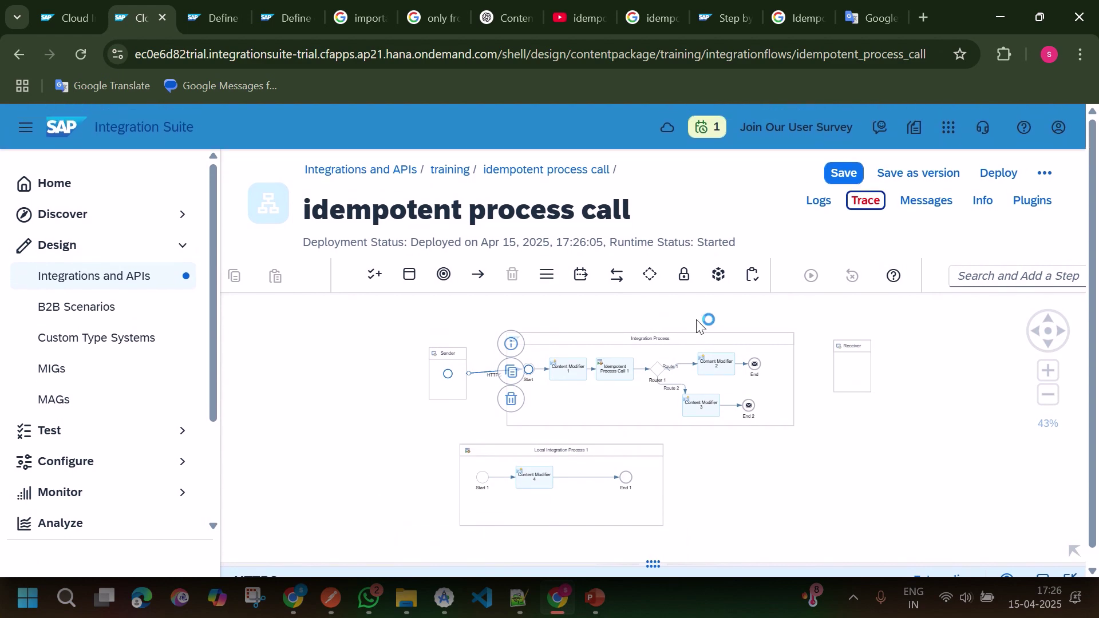
left_click(330, 598)
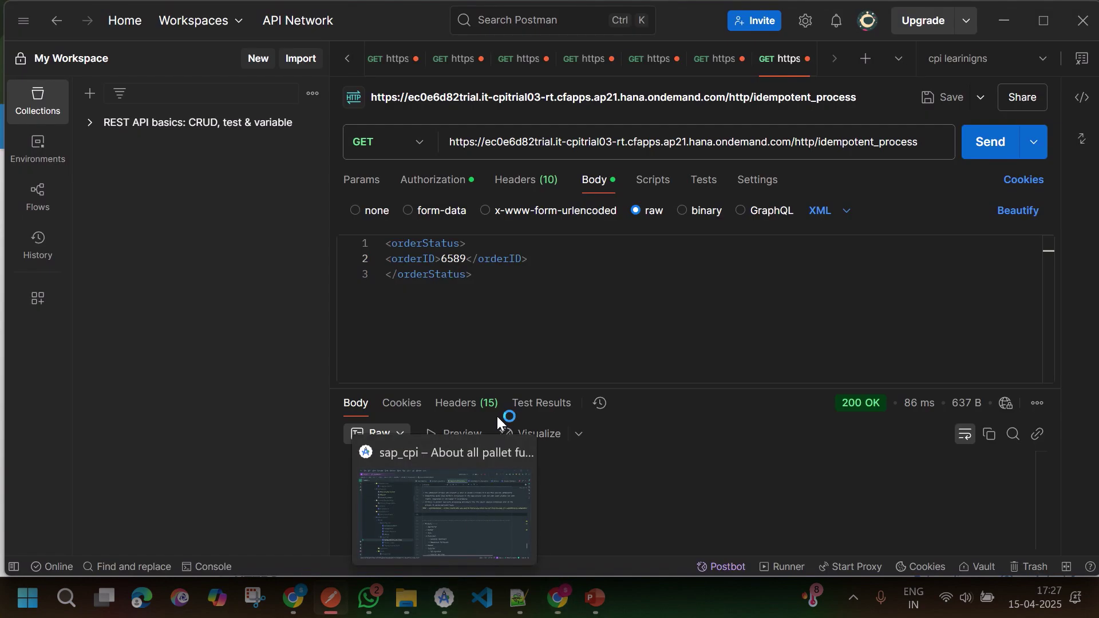
Send the GET request with orderID 6589 from Postman again, check the response and return to the integration flow.
left_click(1000, 143)
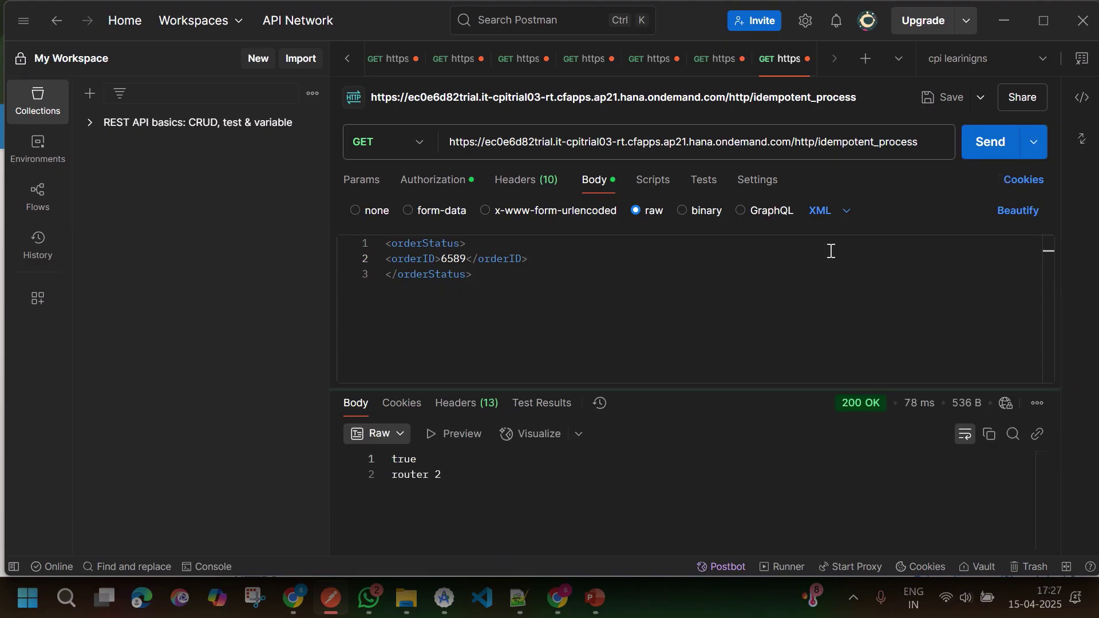
key("alt+Tab")
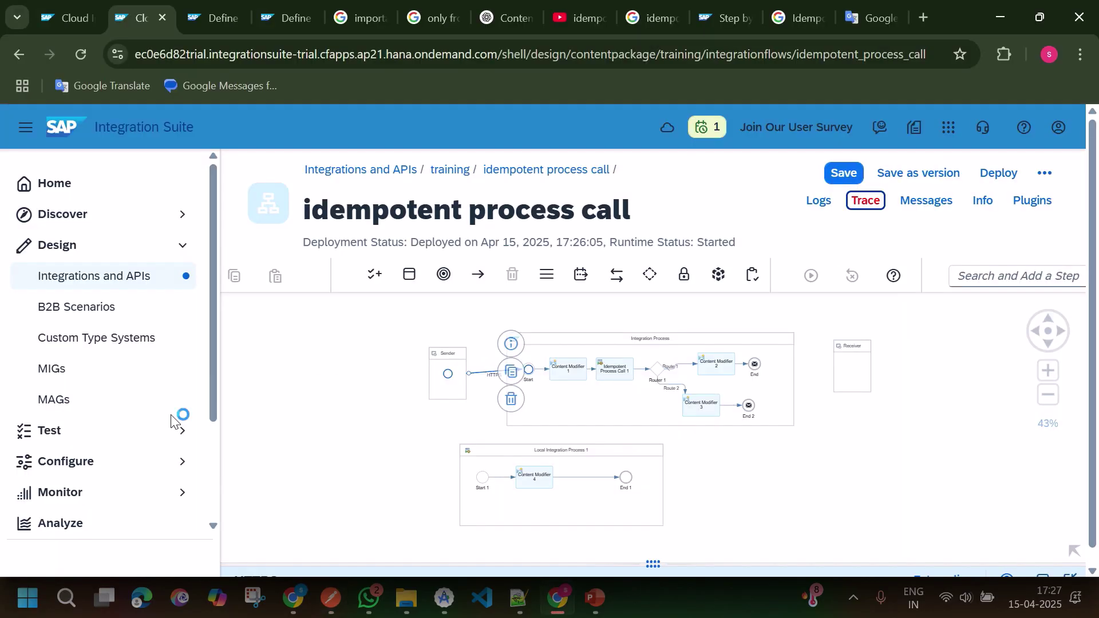
left_click(332, 595)
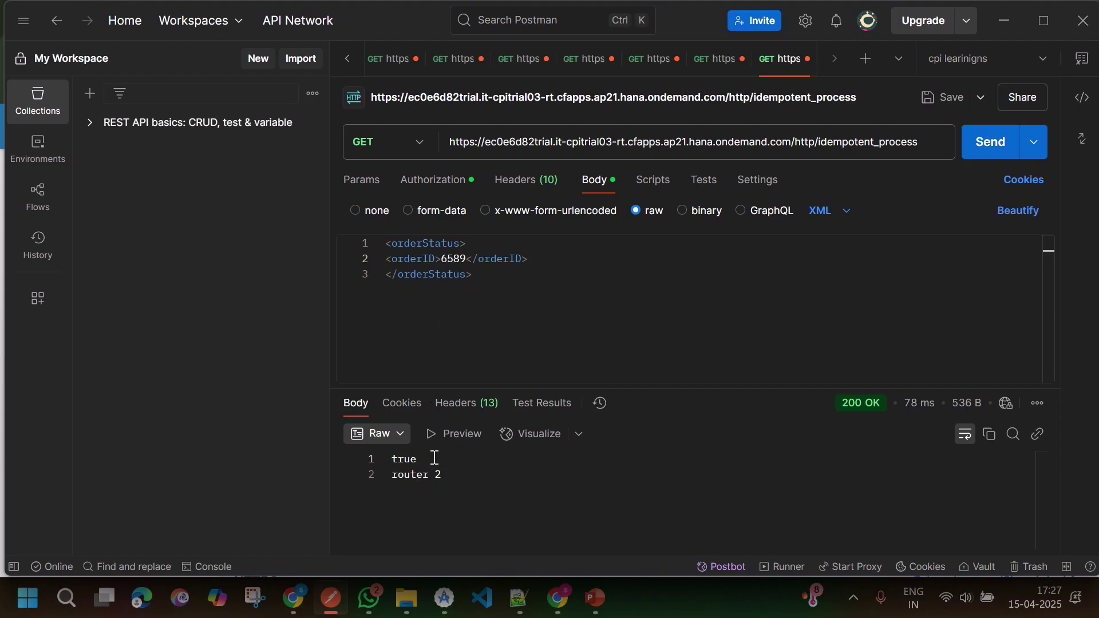
key("alt+Tab")
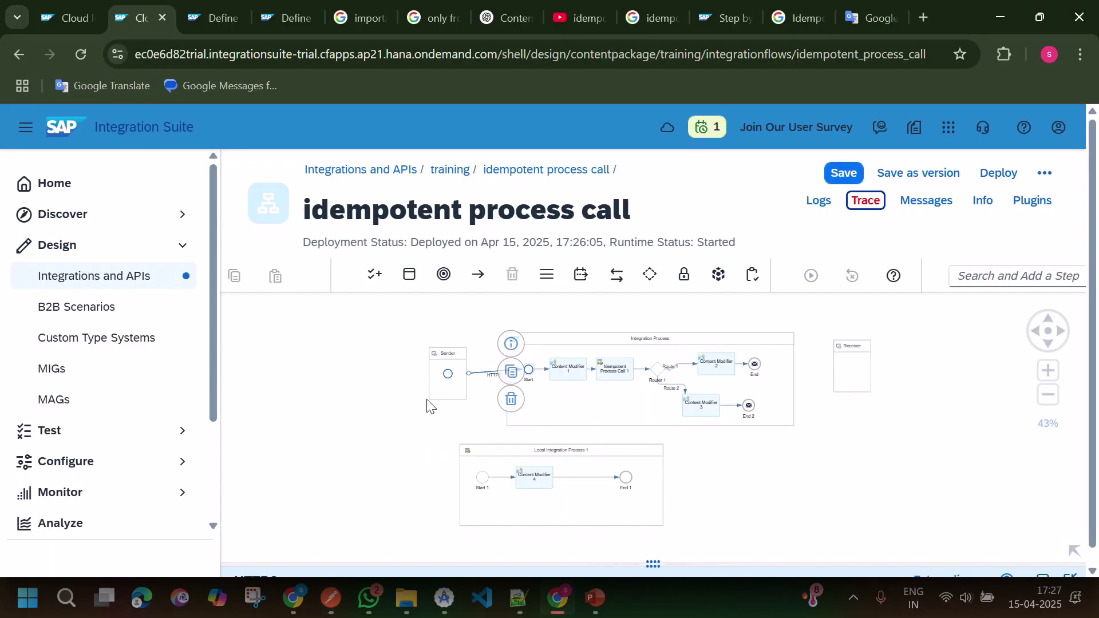
Switch trace off and on again for the idempotent process call flow and enlarge the HTTPS channel's properties area.
left_click(856, 211)
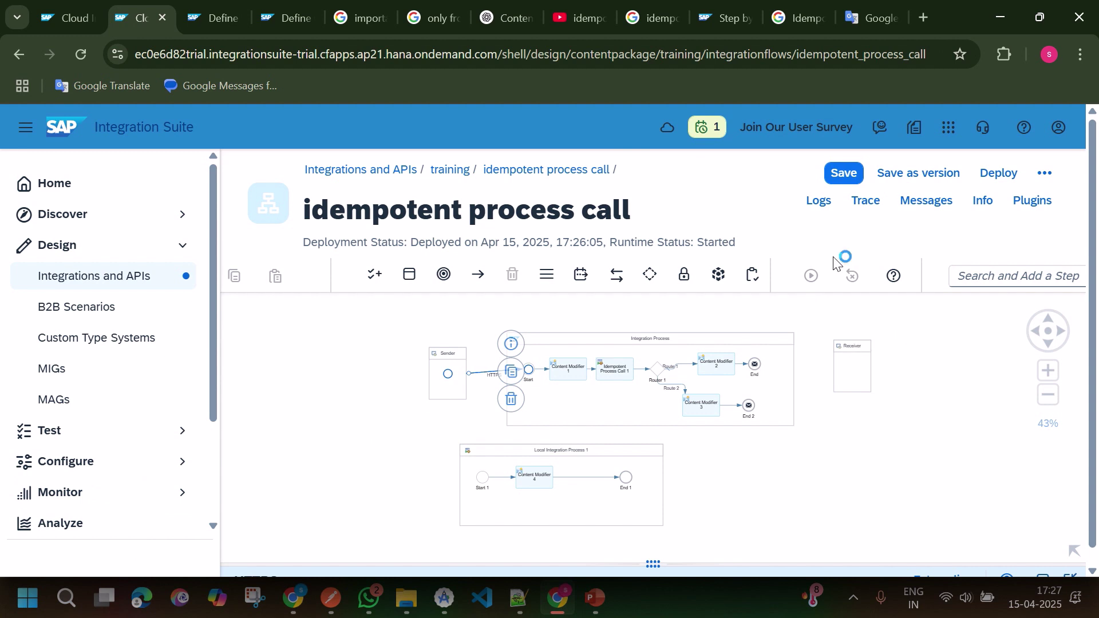
left_click(867, 200)
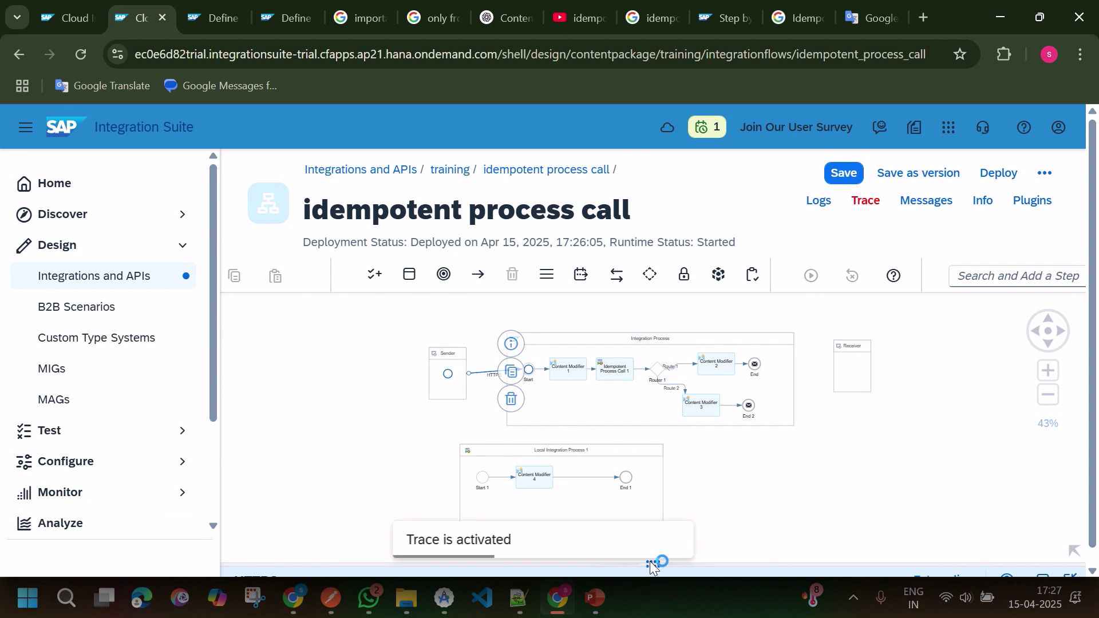
left_click_drag(617, 565, 628, 498)
left_click_drag(632, 561, 618, 429)
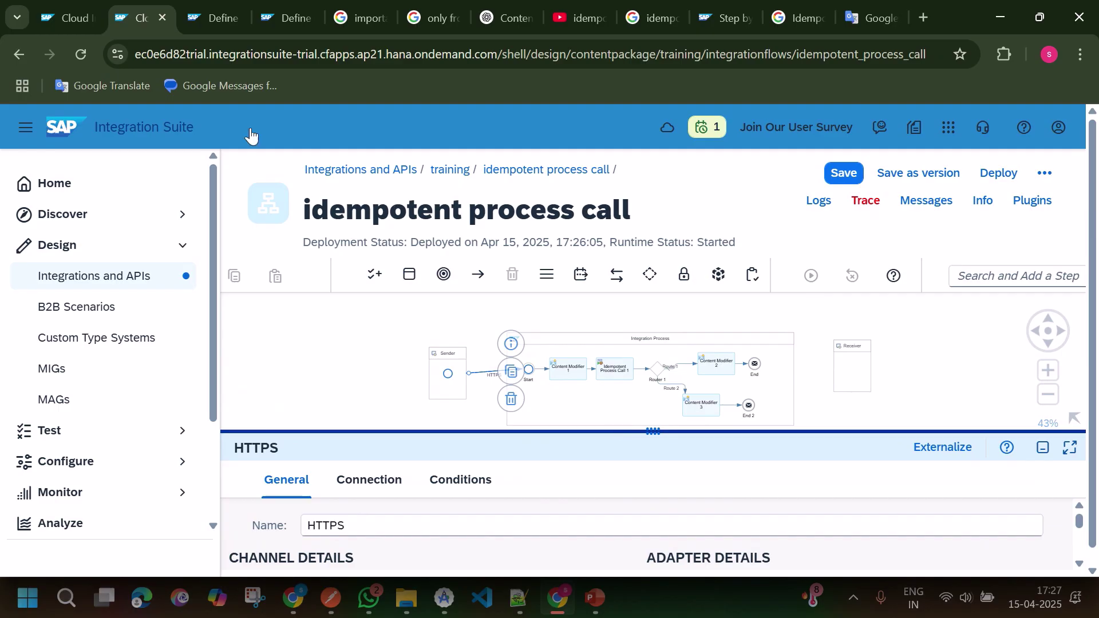
Look at the CPI Helper message log of the content enricher_2 flow and return to the idempotent process call flow.
left_click(71, 8)
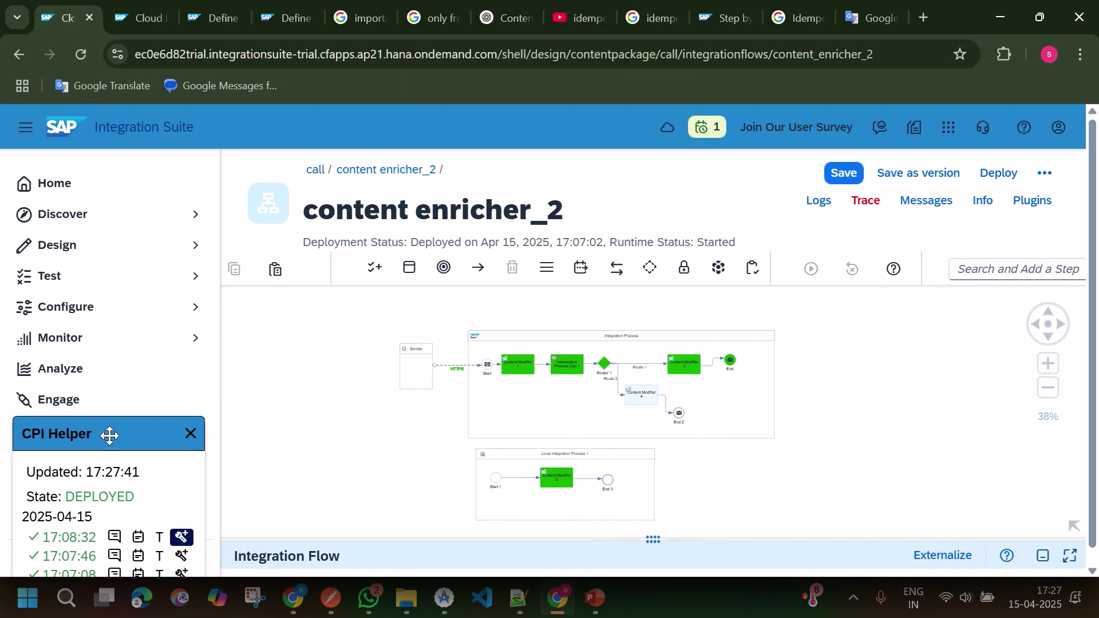
left_click_drag(109, 436, 128, 315)
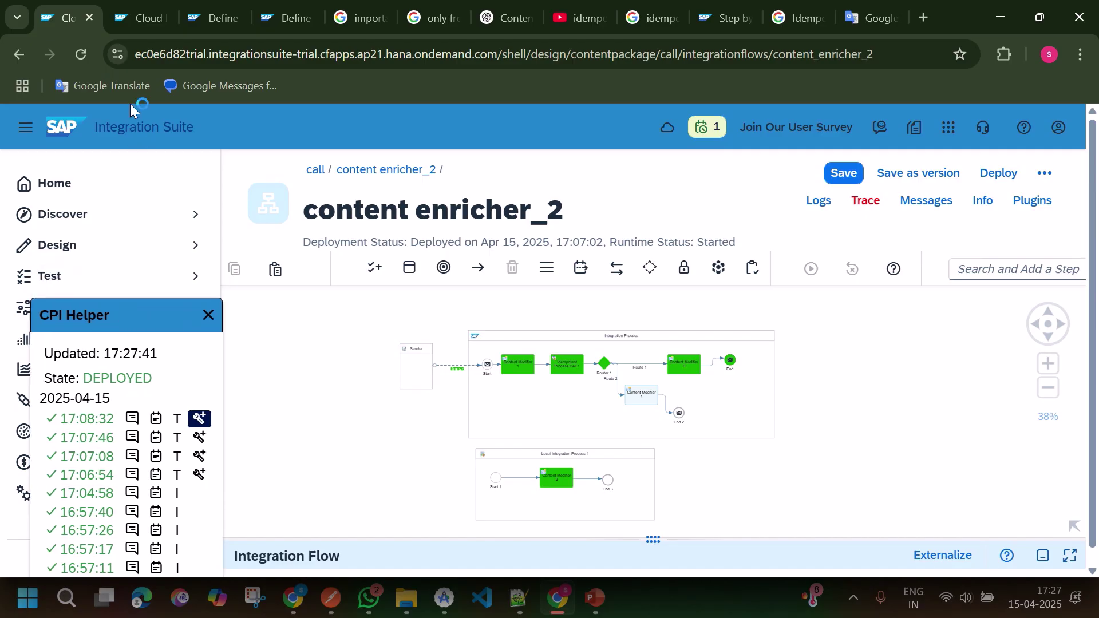
left_click(148, 20)
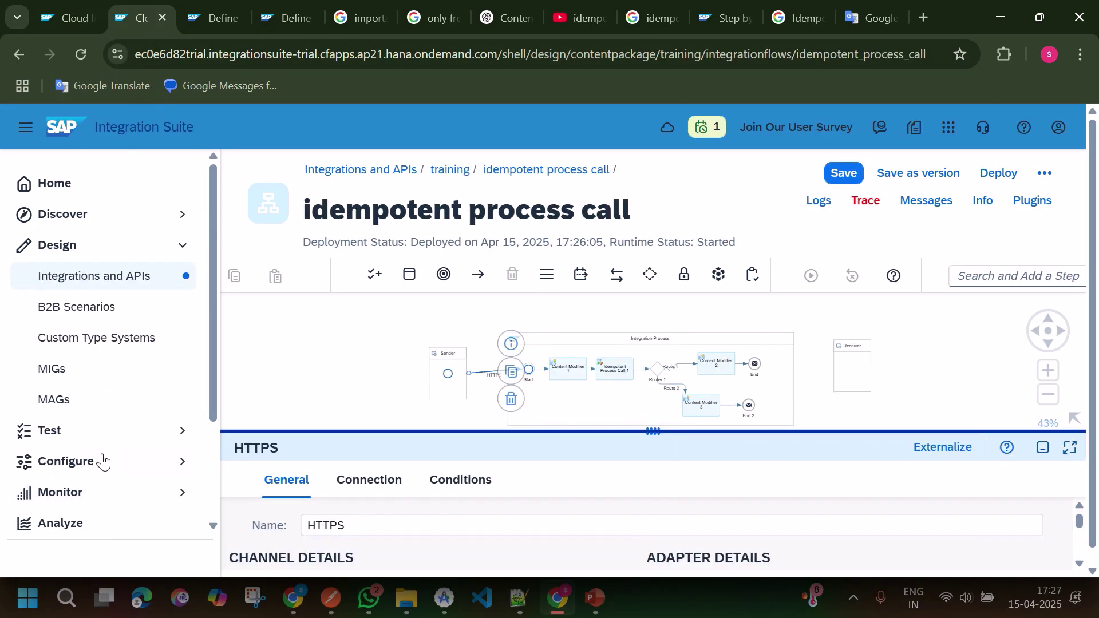
Show the CPI Helper message log for the idempotent process call flow and move it clear of the diagram.
left_click(1050, 7)
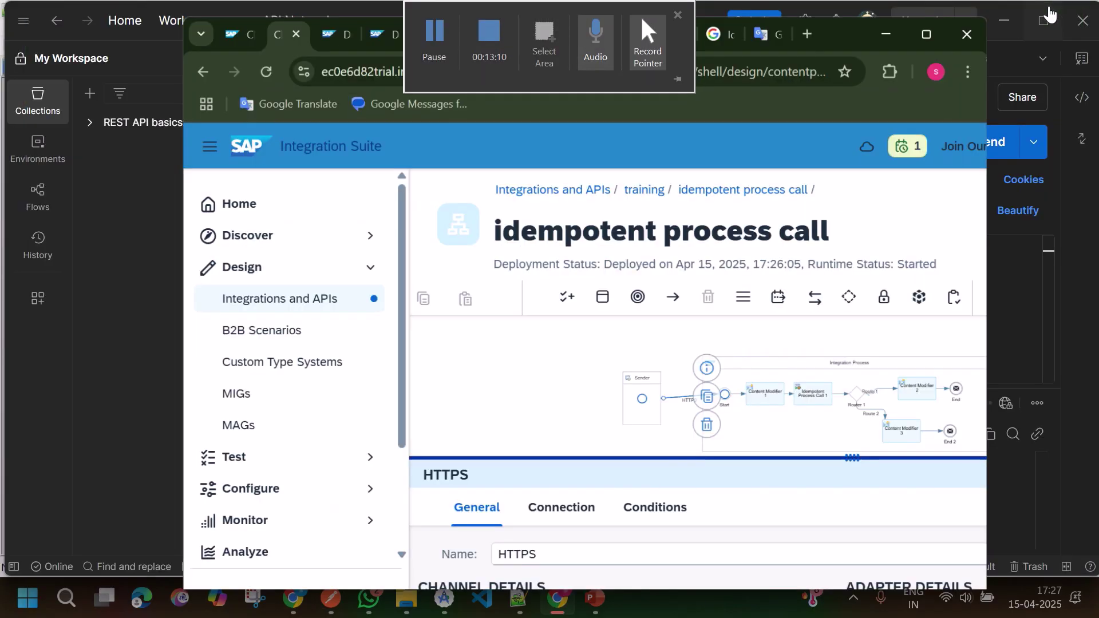
left_click(918, 36)
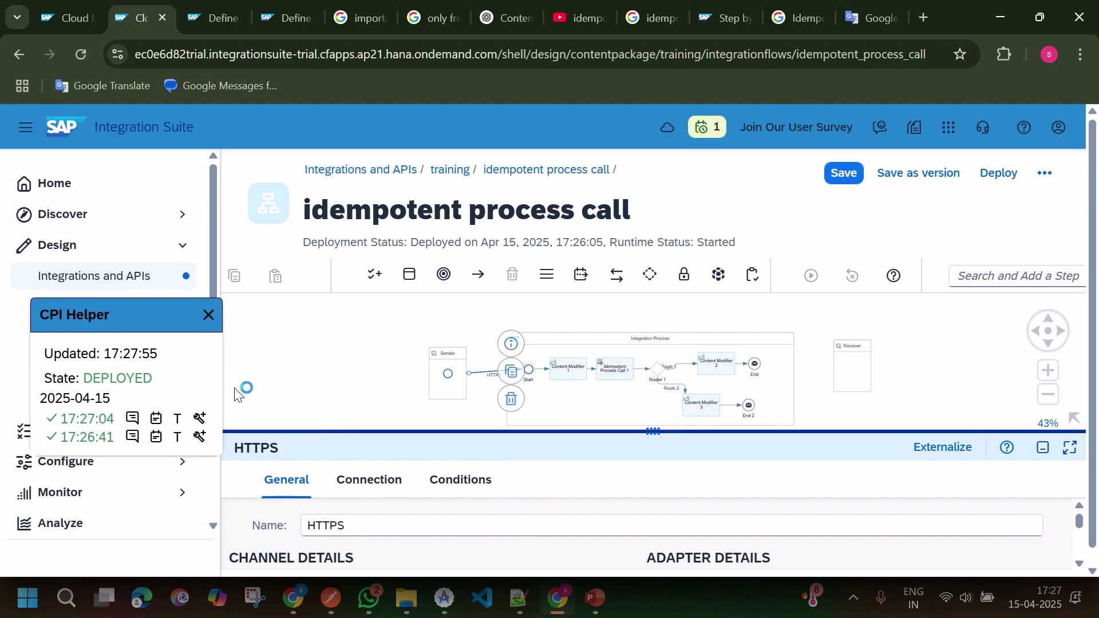
left_click_drag(158, 321, 141, 388)
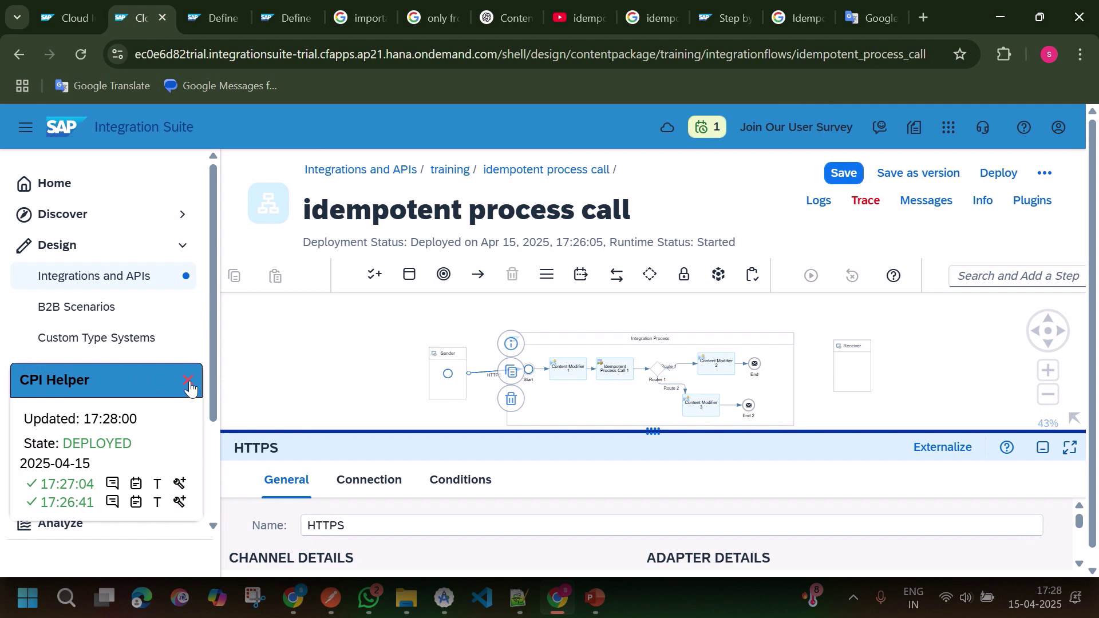
Highlight the paths of the 17:26:41 and 17:27:04 messages one after the other with inline debugging, checking them against the Postman request.
left_click(179, 501)
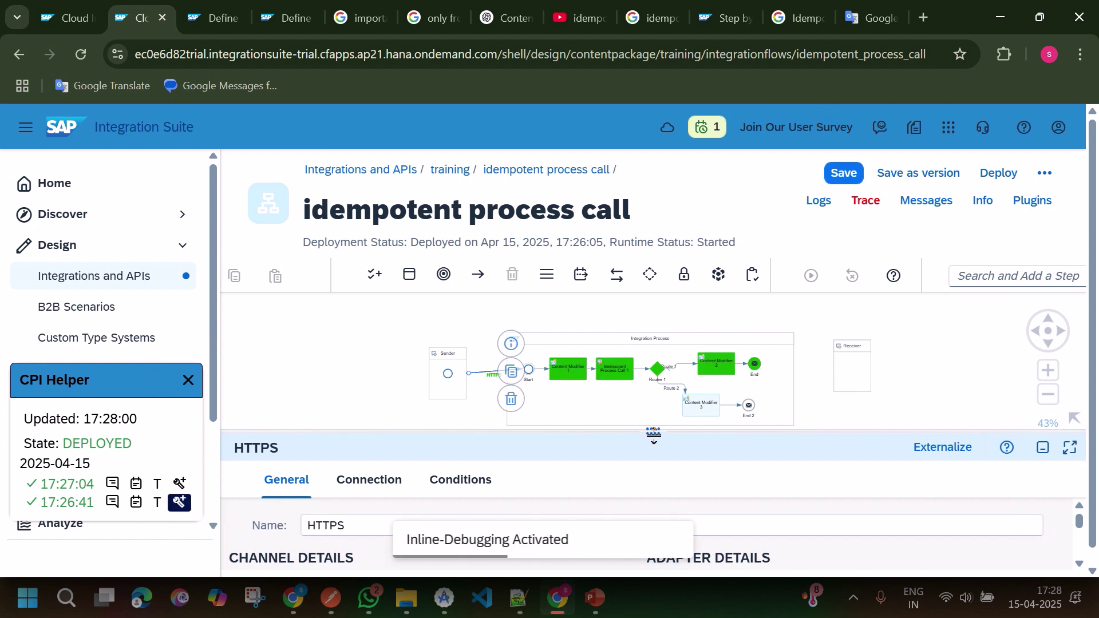
left_click_drag(652, 433, 653, 515)
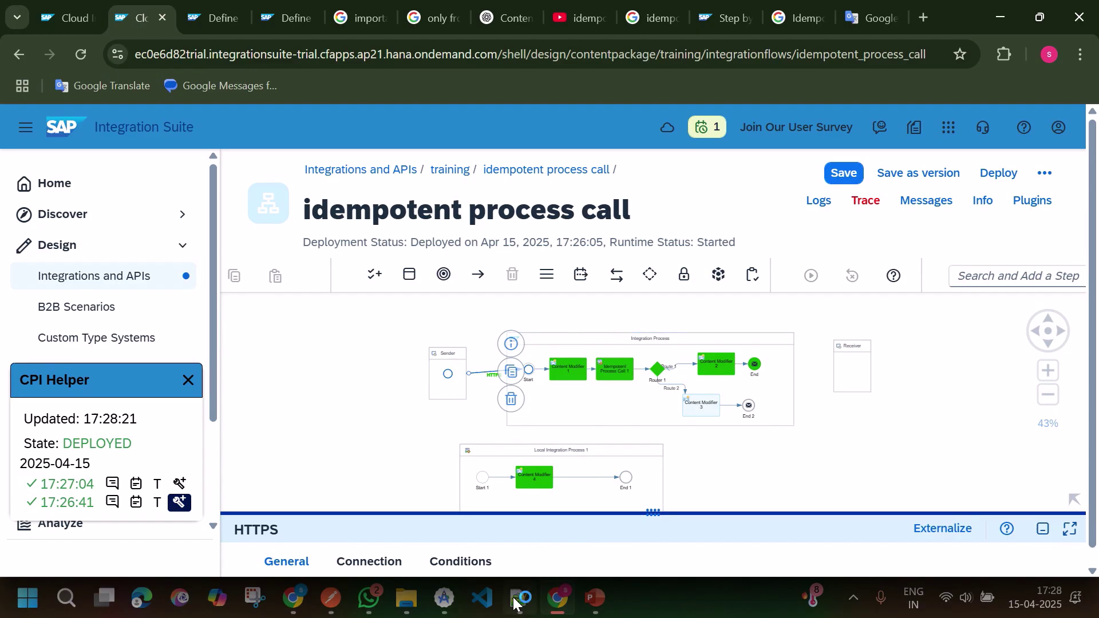
mouse_move(514, 603)
key("alt+Tab")
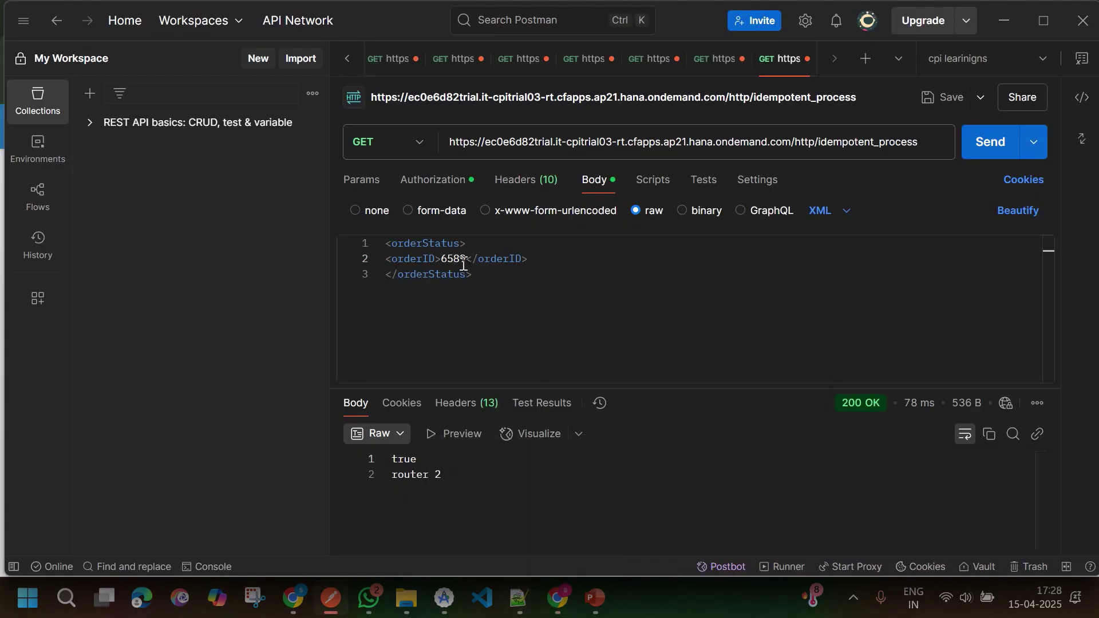
key("alt+Tab")
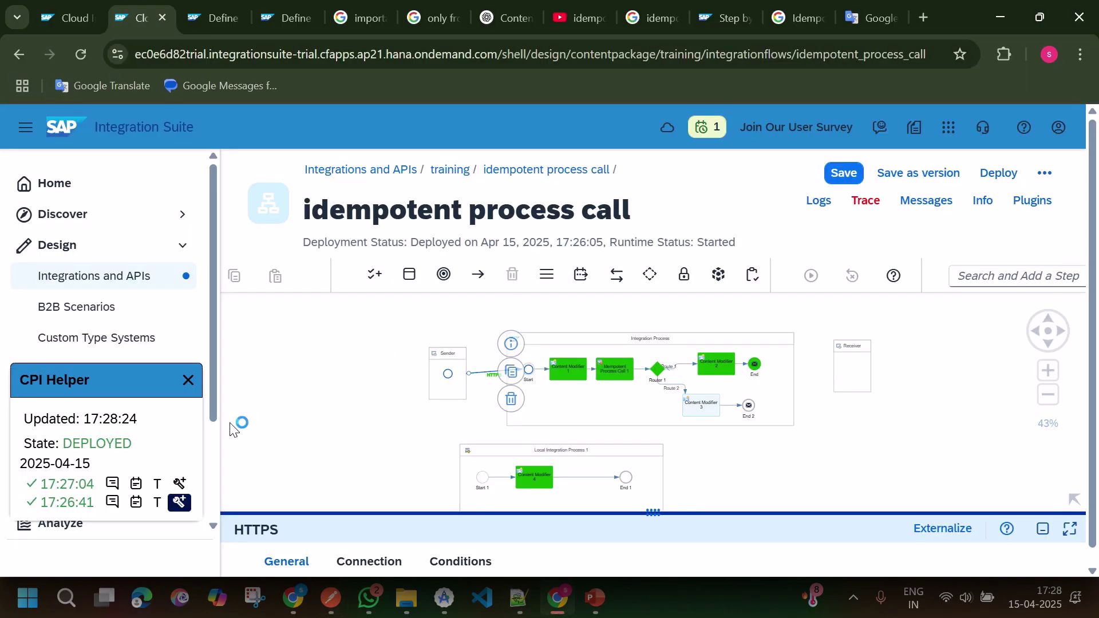
left_click(181, 481)
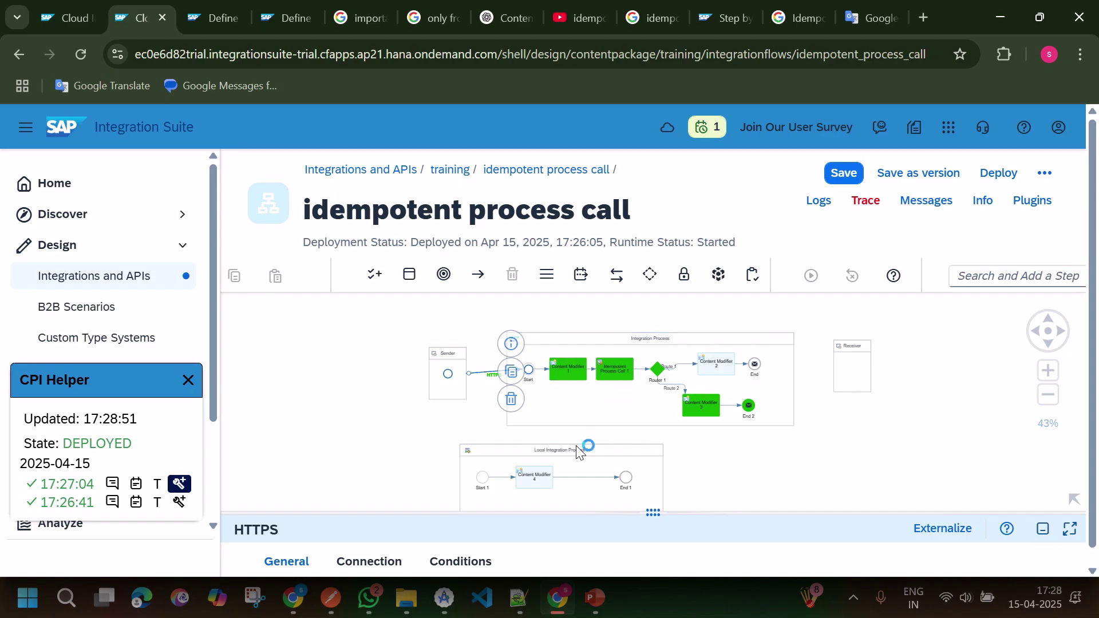
Change the orderID in the Postman request body to 6586 and send the GET request.
key("alt+Tab")
left_click(467, 259)
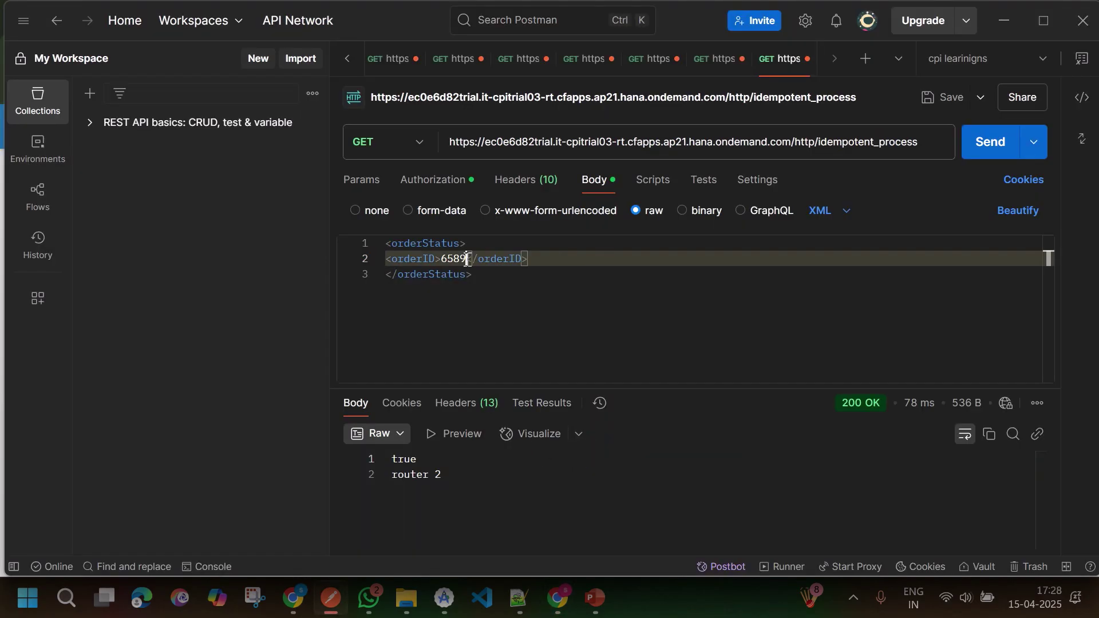
key("BackSpace")
type("6")
left_click(988, 153)
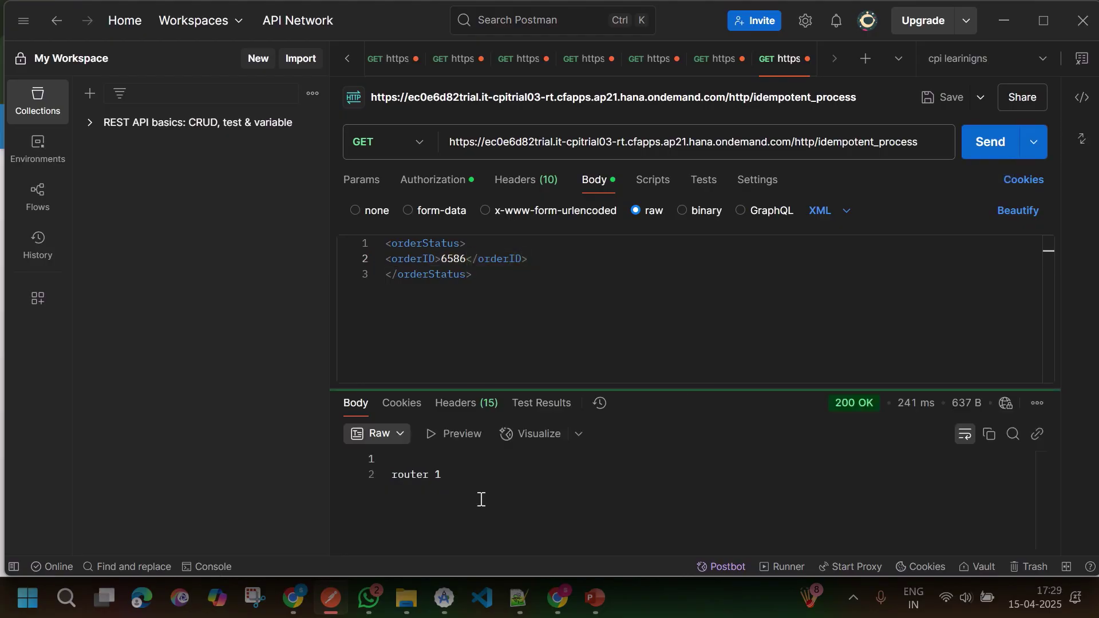
Highlight the path of the 17:29:01 message with inline debugging and enlarge the canvas to examine both the main and local processes.
key("alt+Tab")
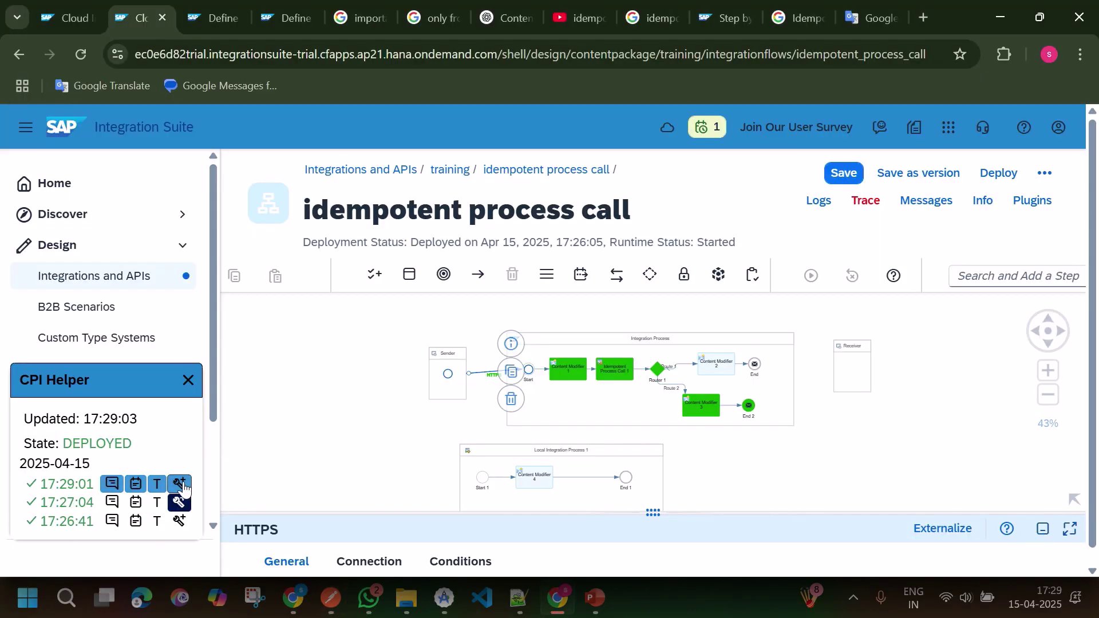
left_click(180, 485)
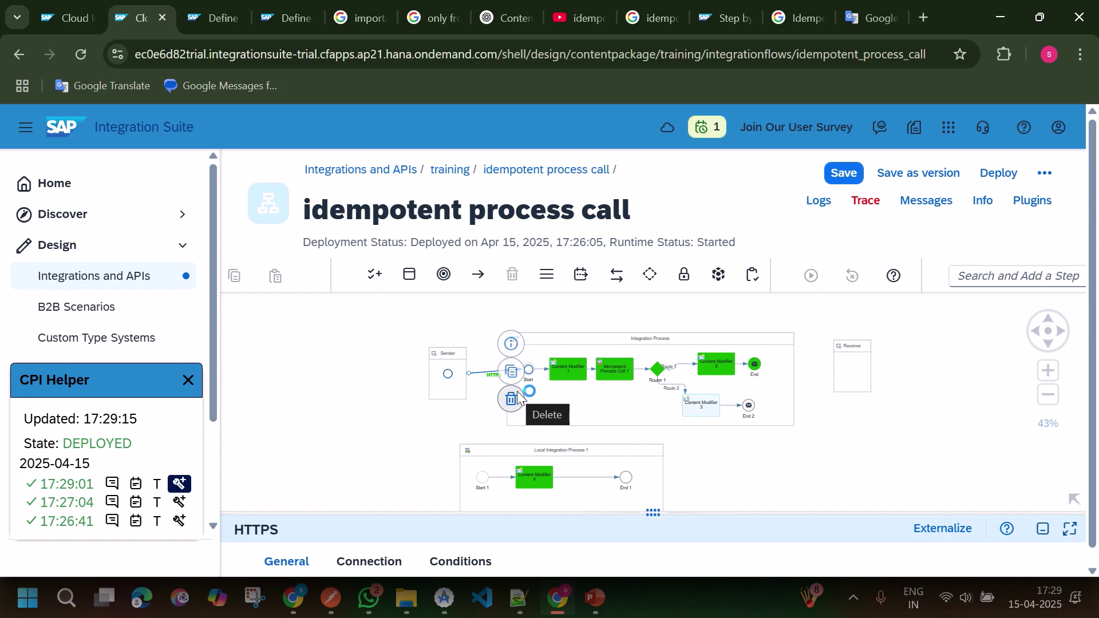
left_click(642, 369)
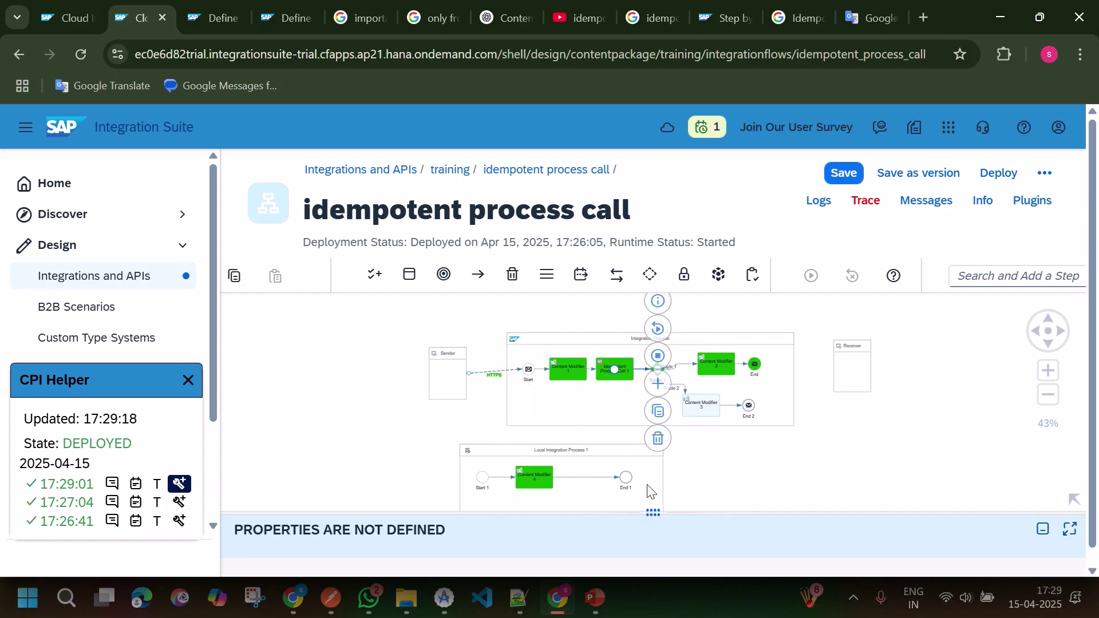
mouse_move(654, 518)
left_mouse_down()
mouse_move(646, 364)
mouse_move(667, 464)
mouse_move(657, 533)
left_mouse_up()
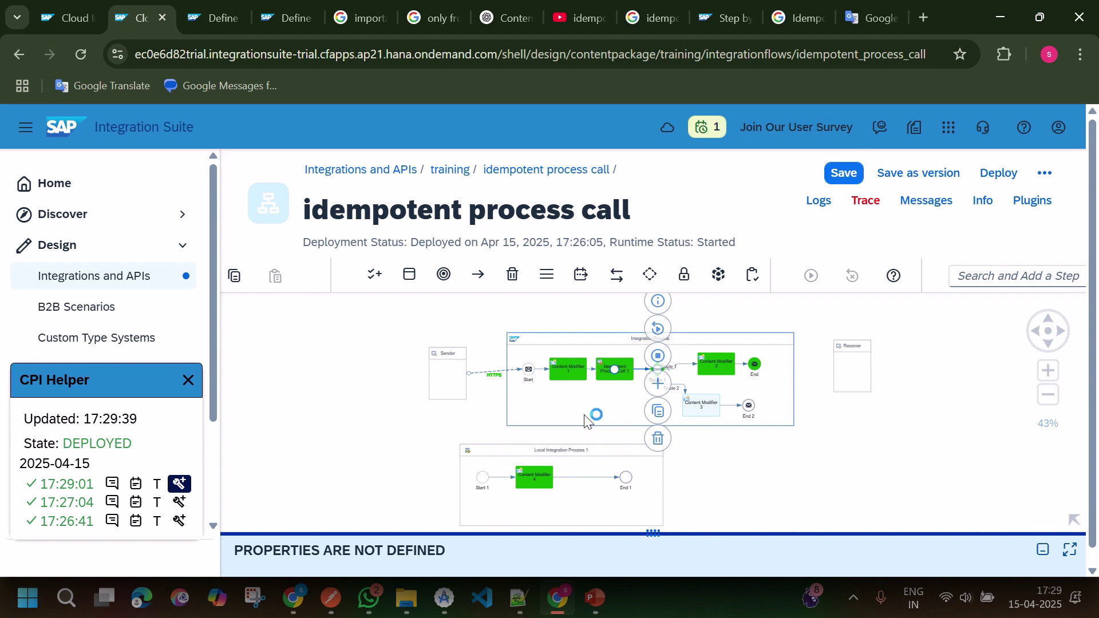
left_click_drag(652, 534, 663, 559)
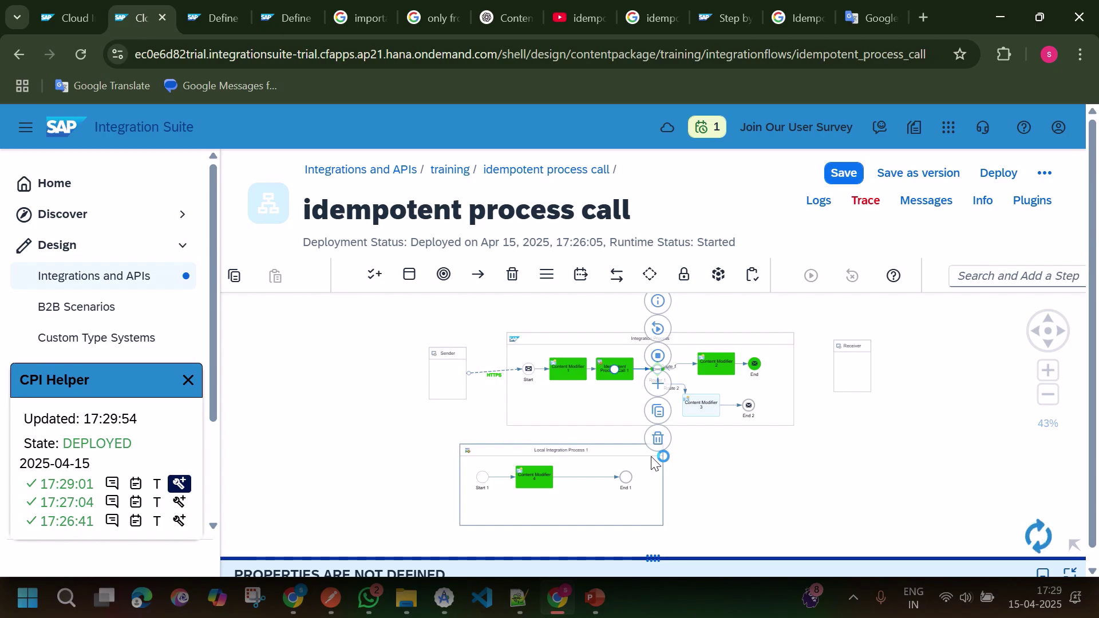
mouse_move(641, 9)
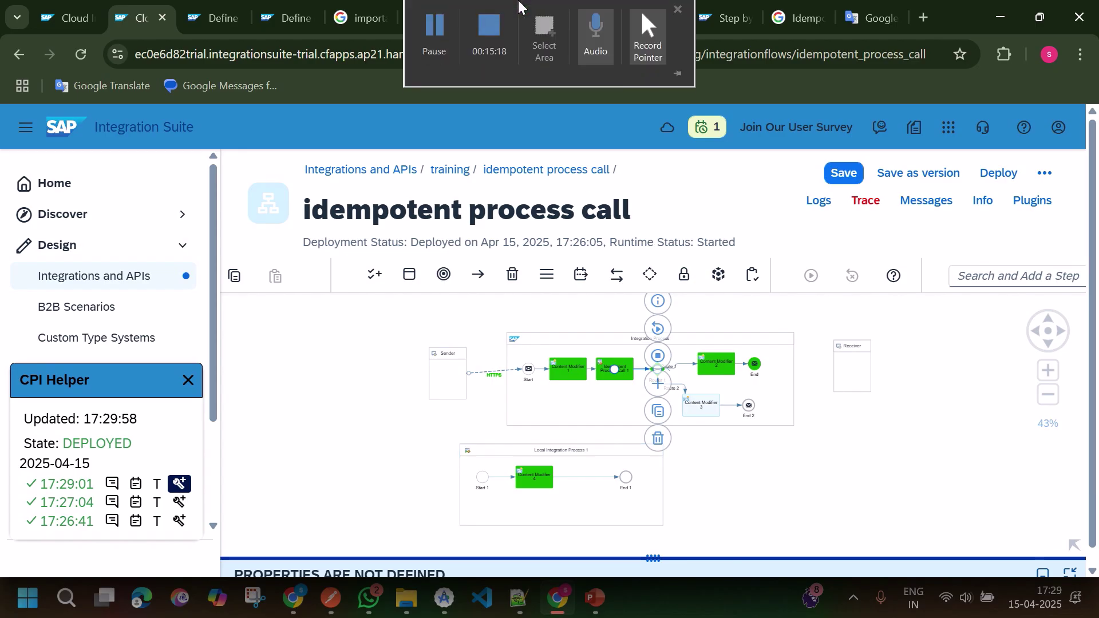